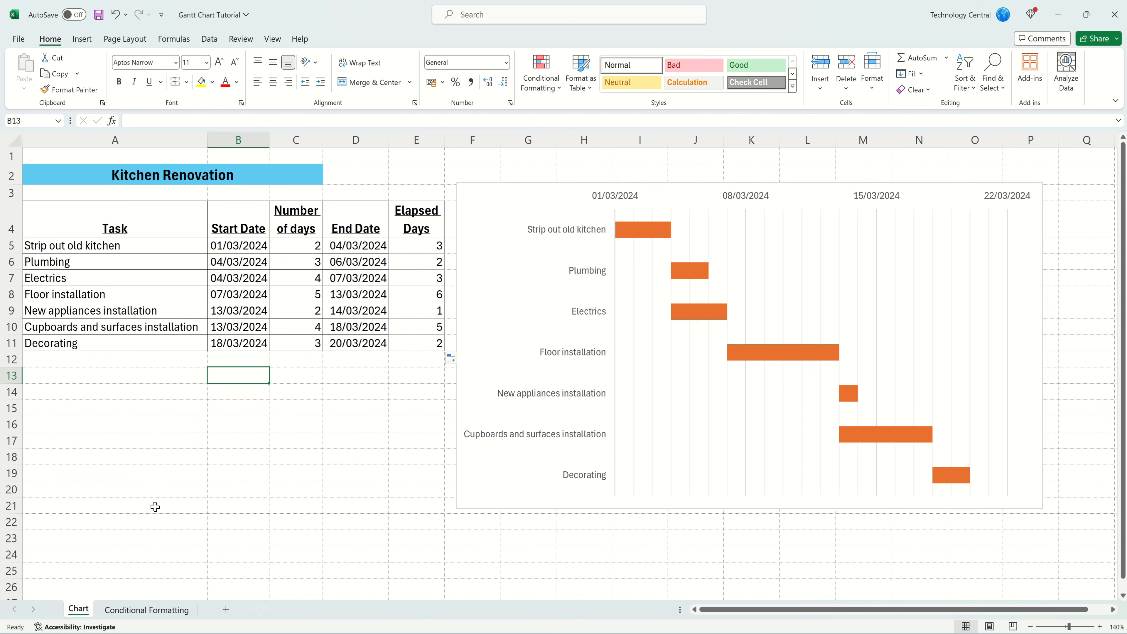
Examine the task names, first start date and number of days in the Kitchen Renovation table
left_click(170, 615)
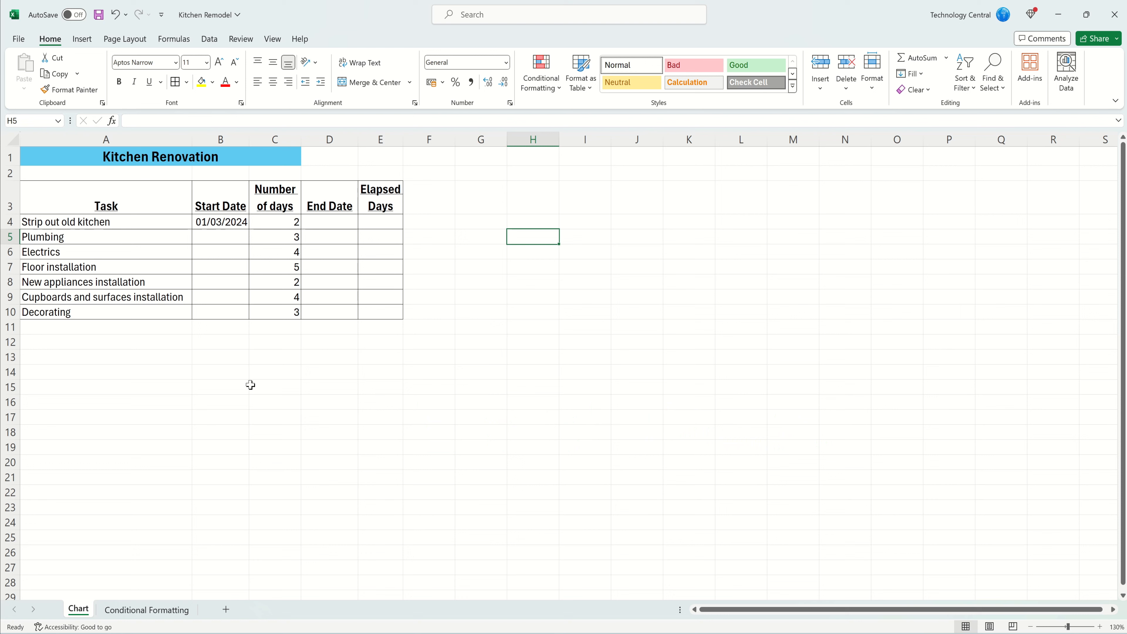
left_click(139, 222)
left_click_drag(140, 223, 125, 305)
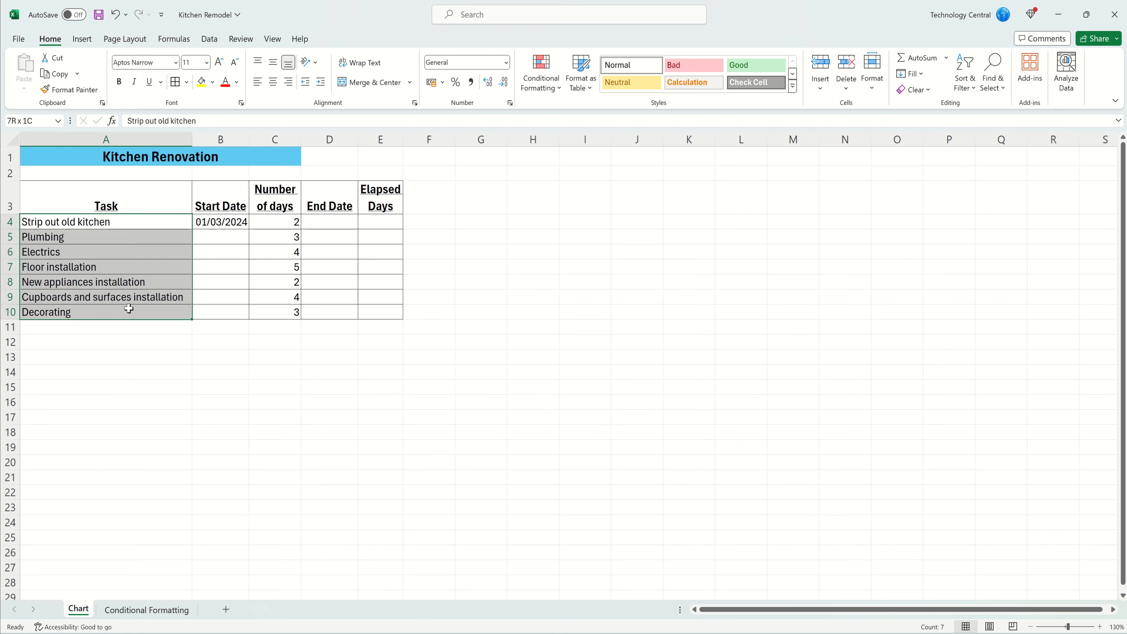
left_click(149, 341)
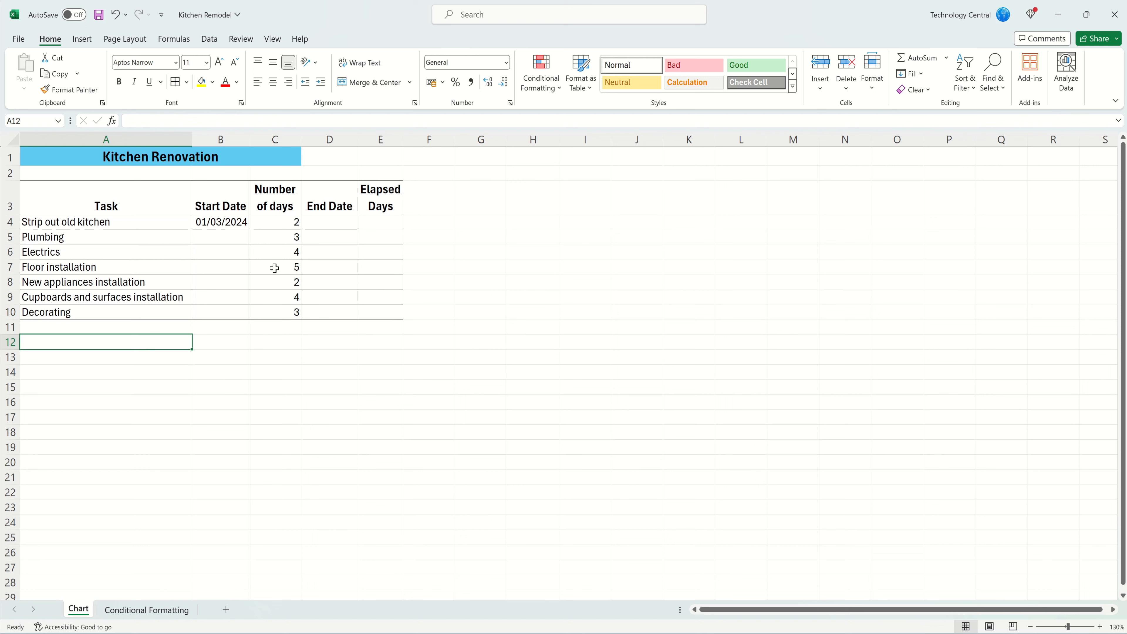
left_click(235, 221)
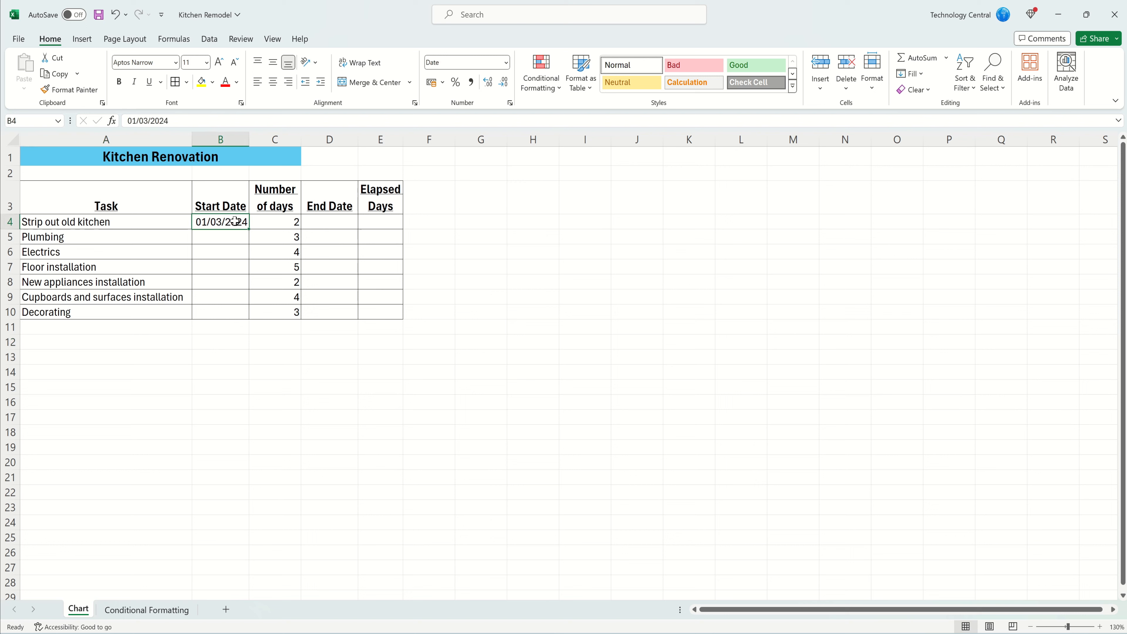
left_click_drag(266, 222, 283, 312)
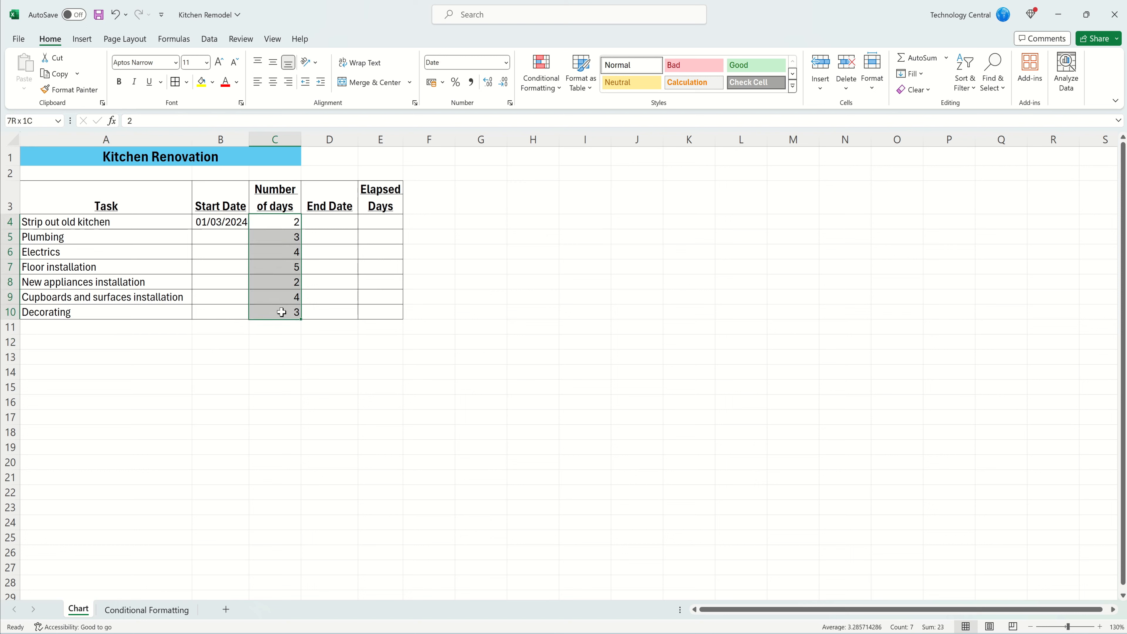
left_click(271, 328)
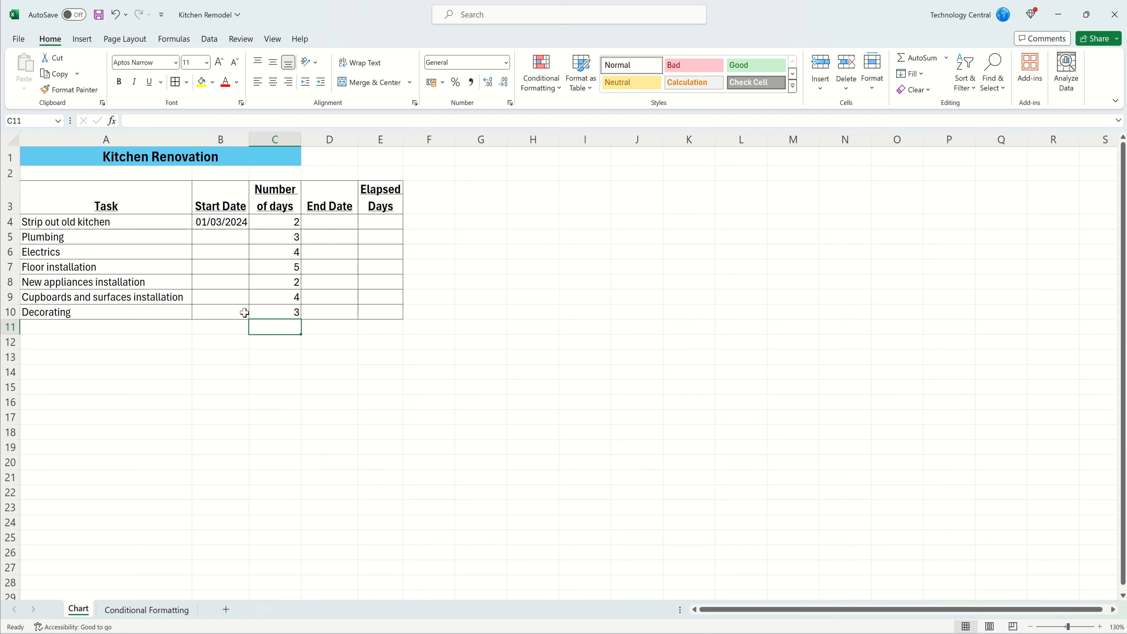
Calculate the end date for Strip out old kitchen in D4 with the formula =WORKDAY(B4,C4-1)
left_click(322, 226)
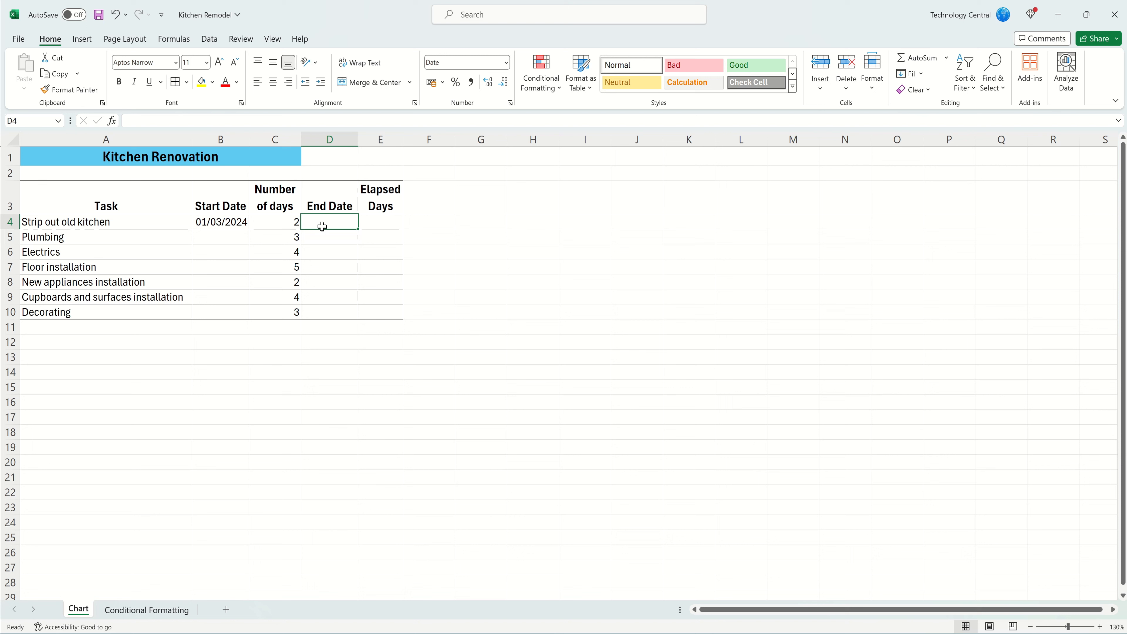
type("=")
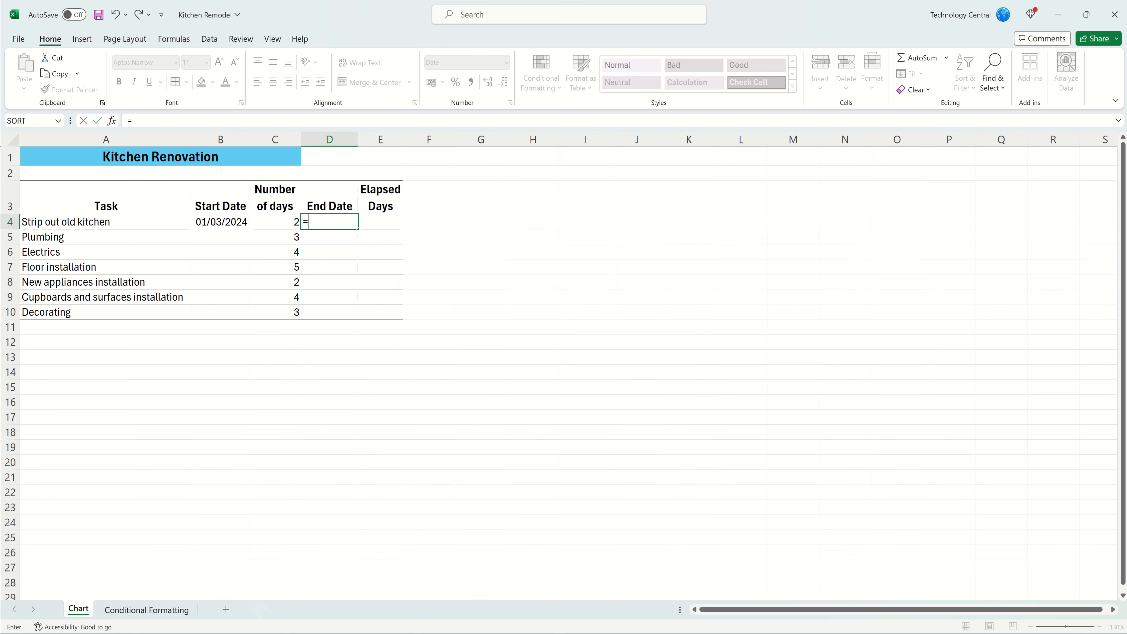
type("work")
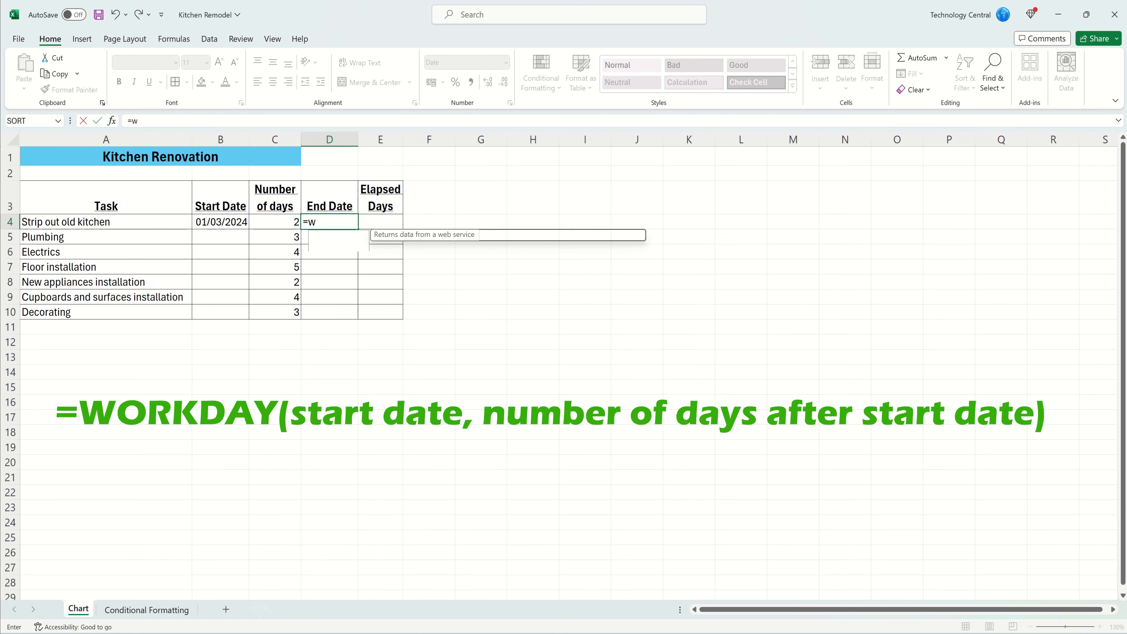
key("Tab")
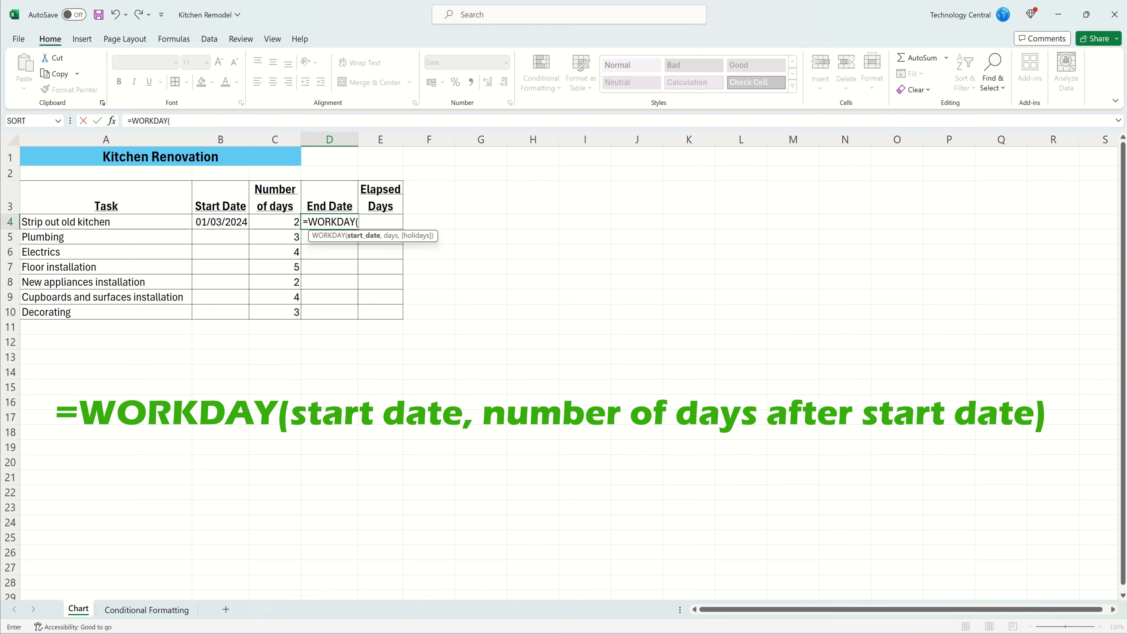
left_click(216, 220)
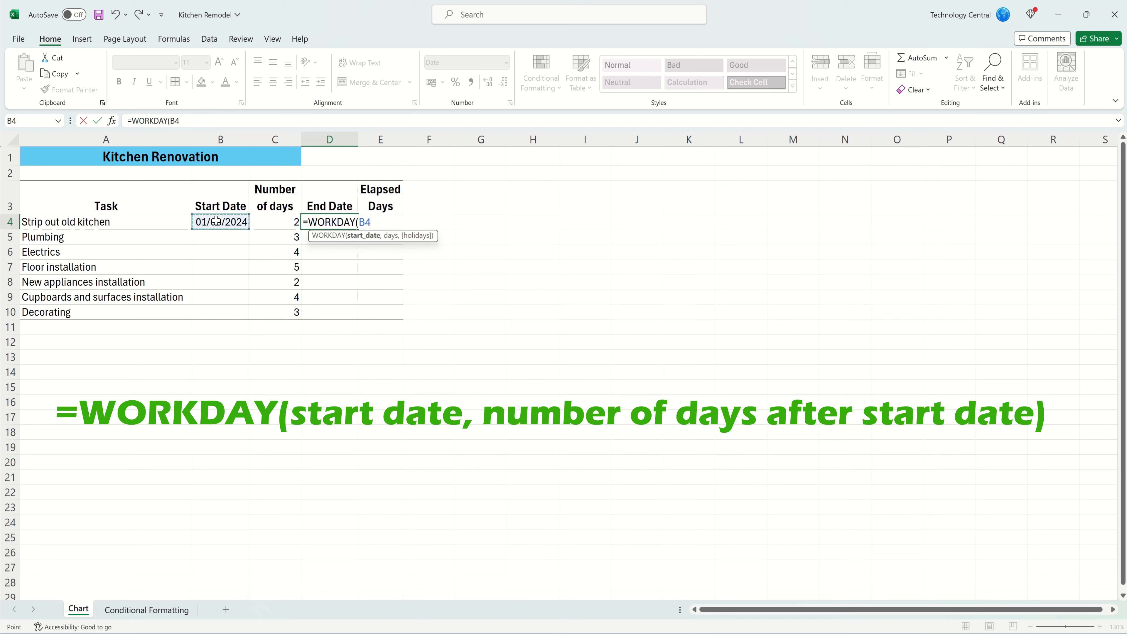
type(",")
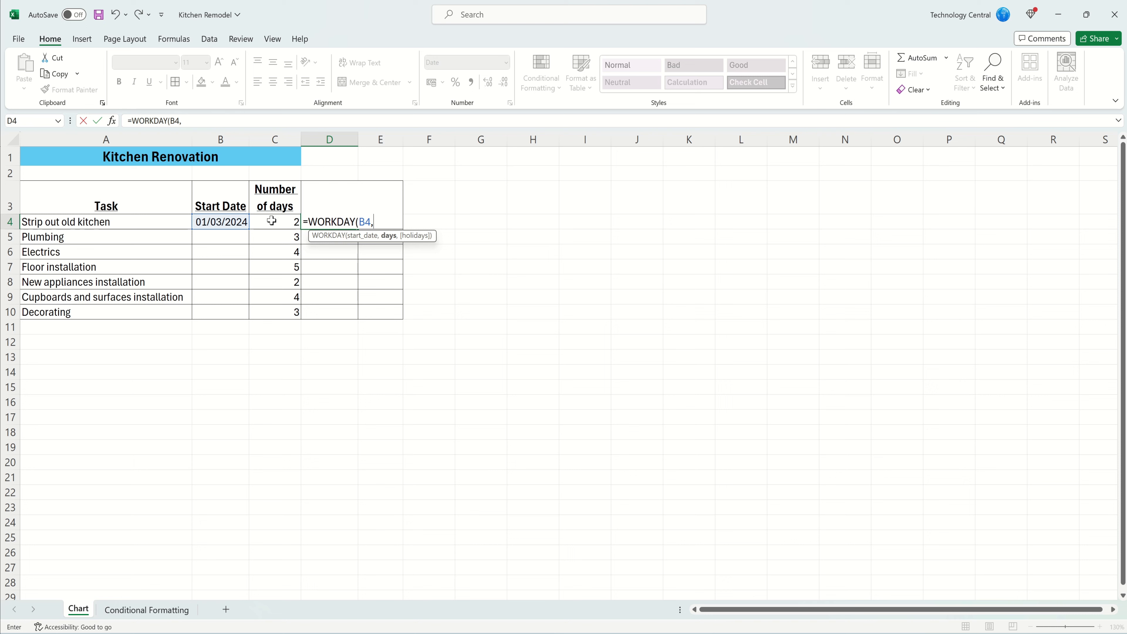
left_click(271, 220)
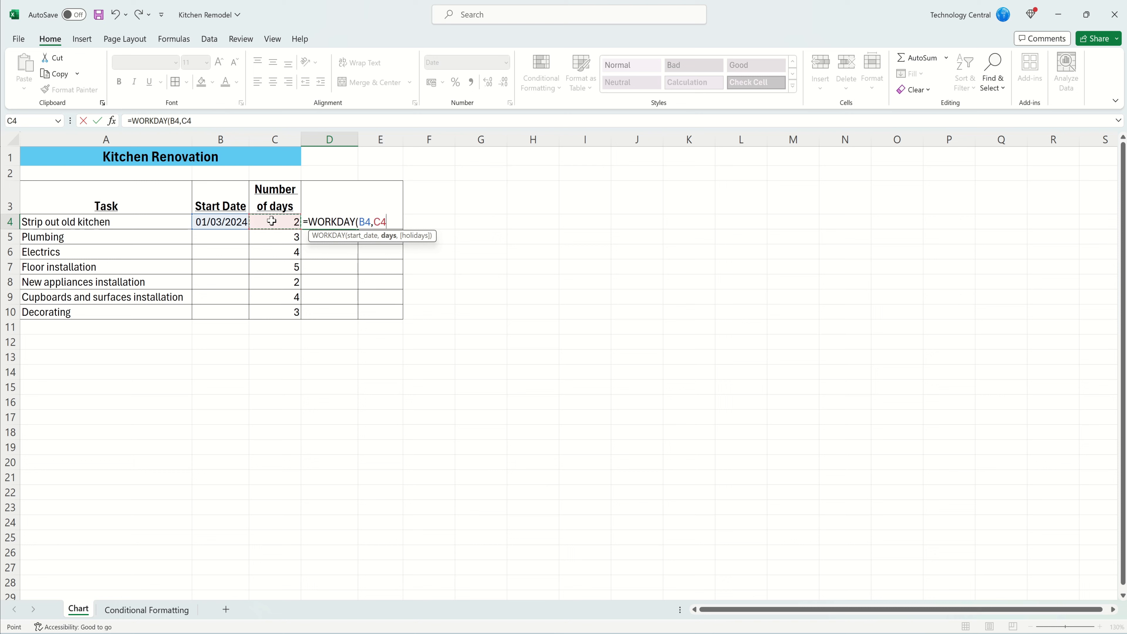
type("-1")
type(")")
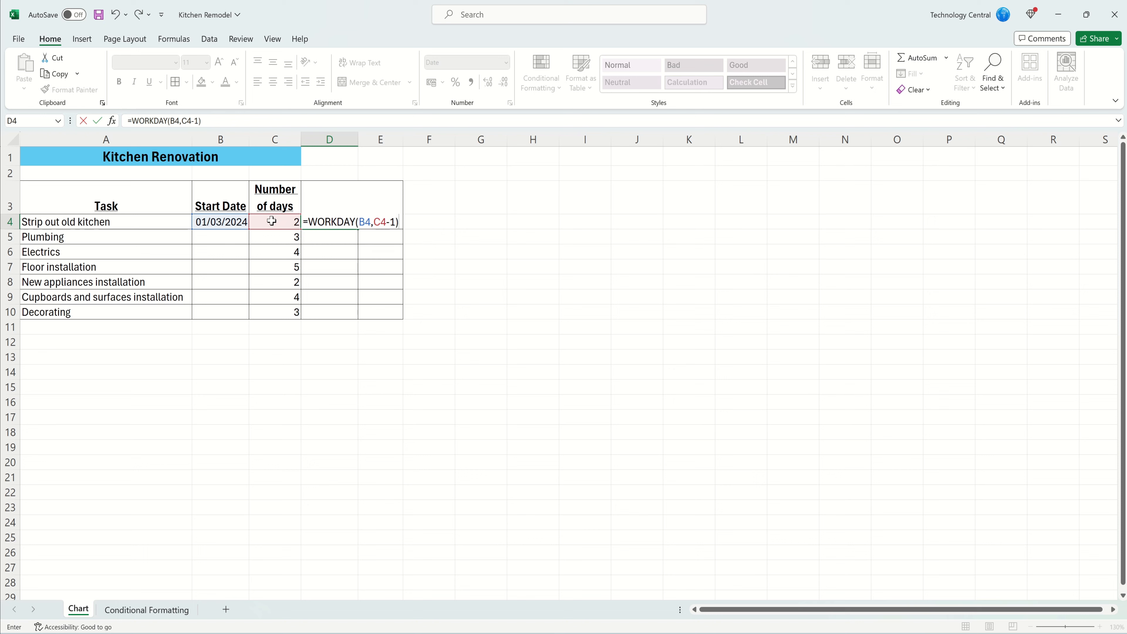
key("Return")
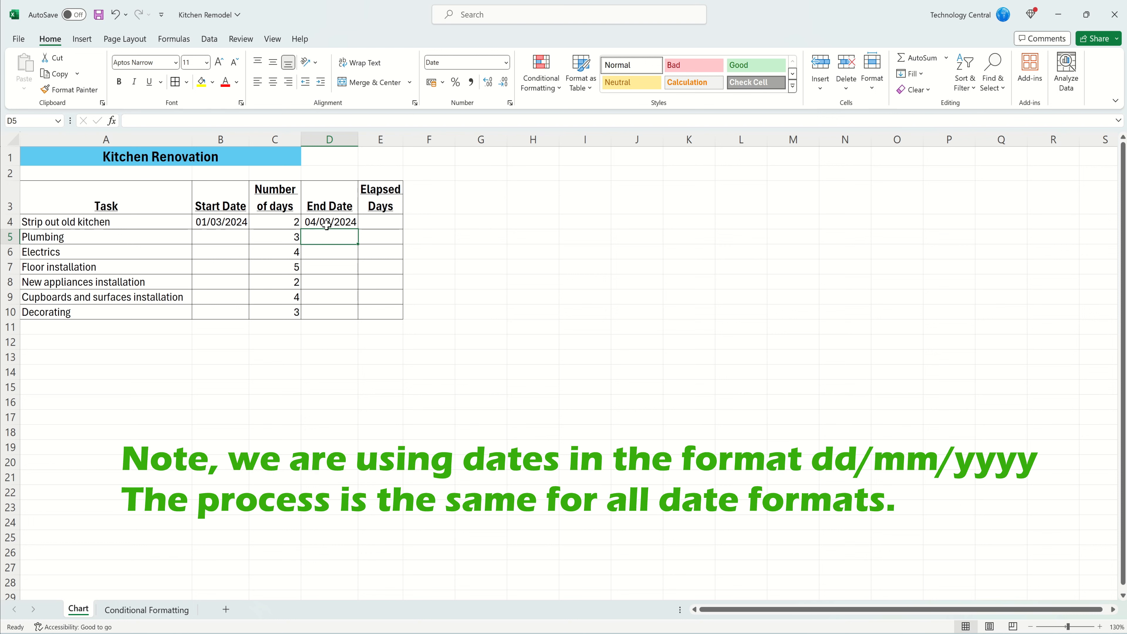
Fill the End Date formula from D4 down to the Decorating row in D10
left_click(326, 224)
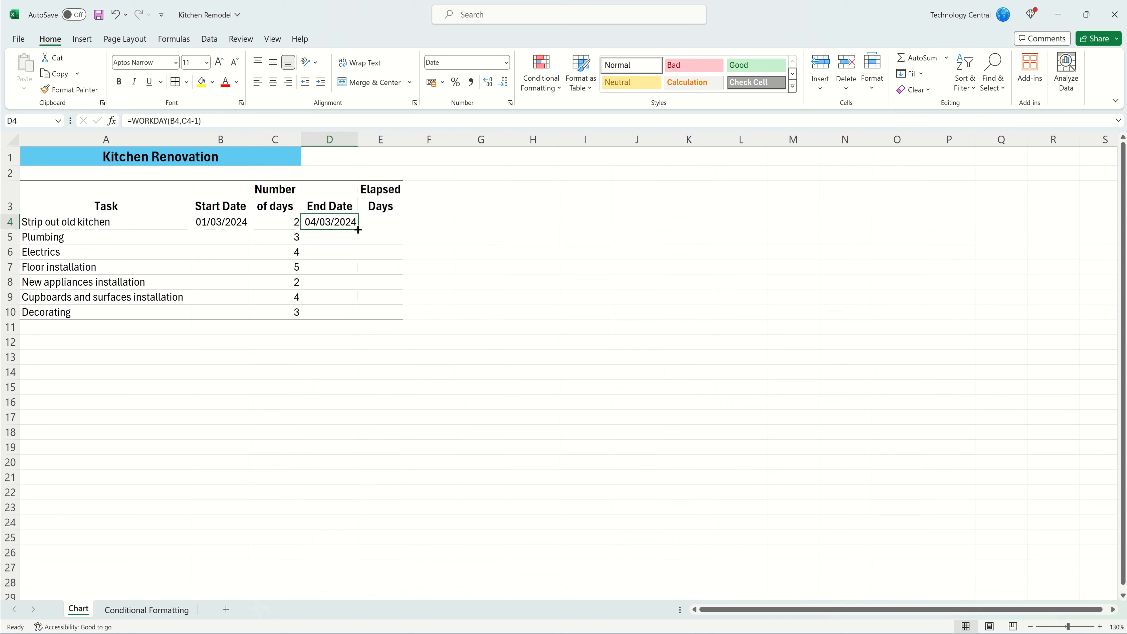
left_click_drag(358, 230, 347, 314)
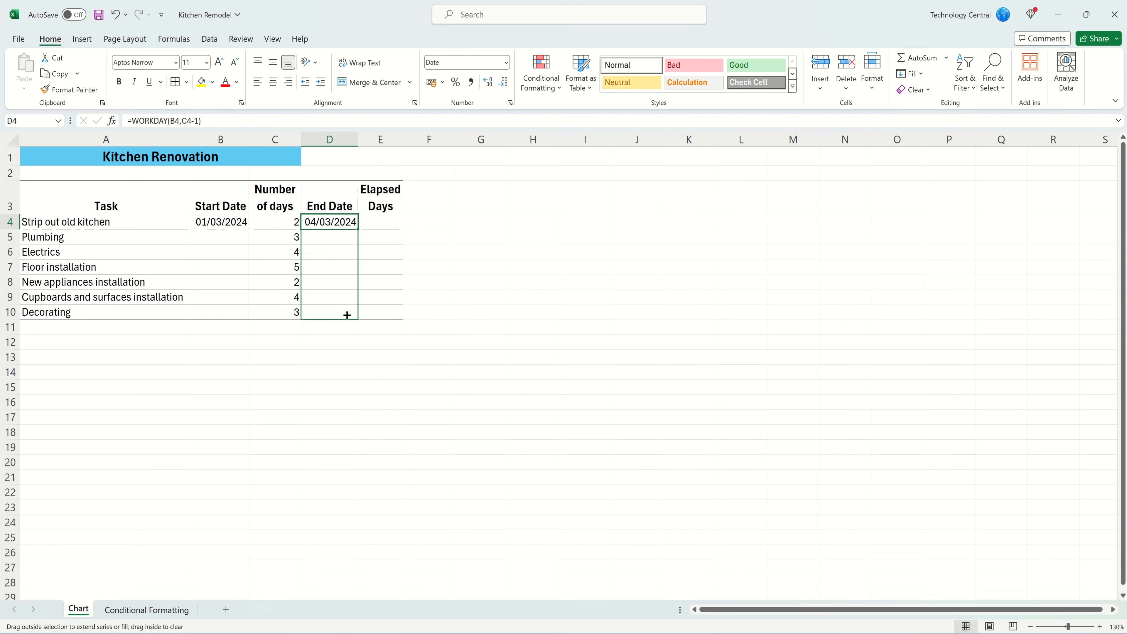
left_click_drag(347, 315, 346, 315)
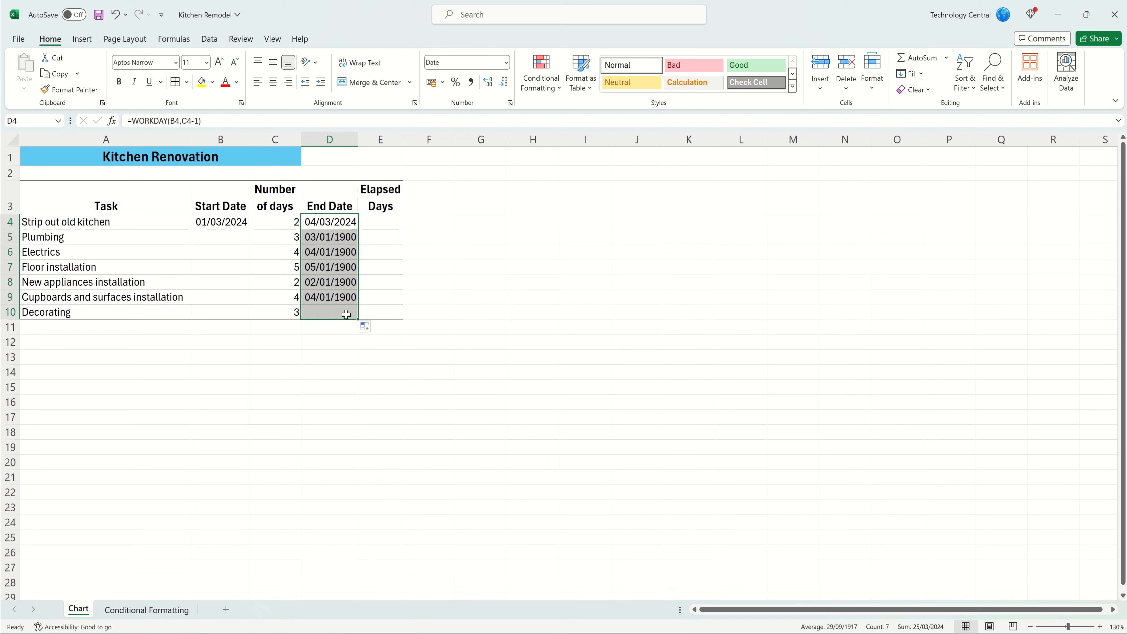
Calculate Elapsed Days in E4 with =D4-B4 and fill the formula down to E10
left_click(398, 226)
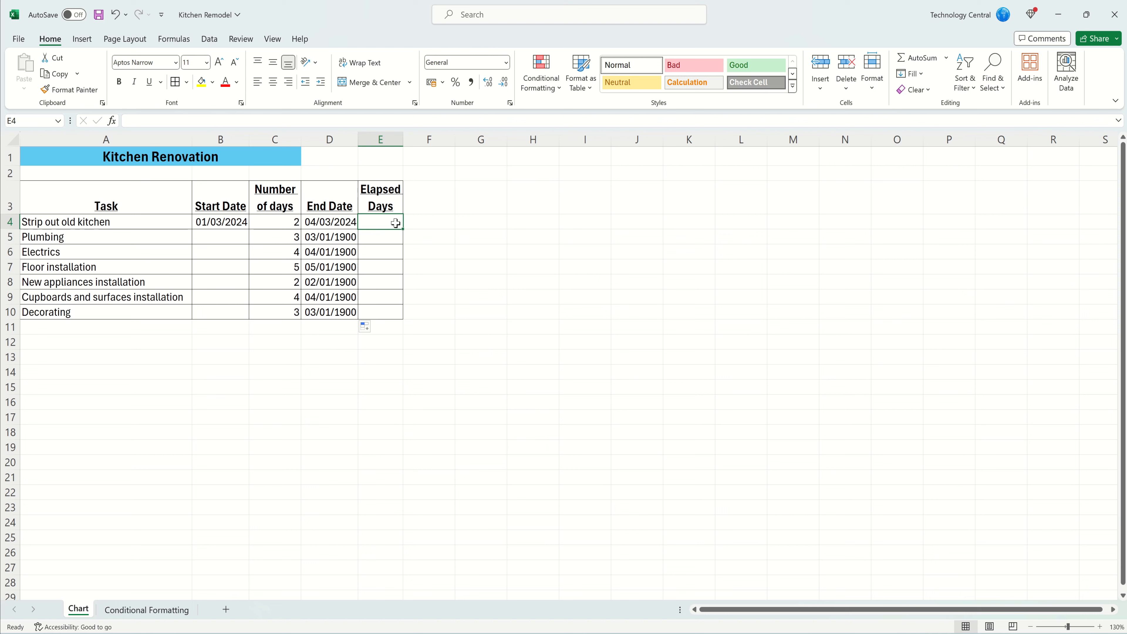
type("=")
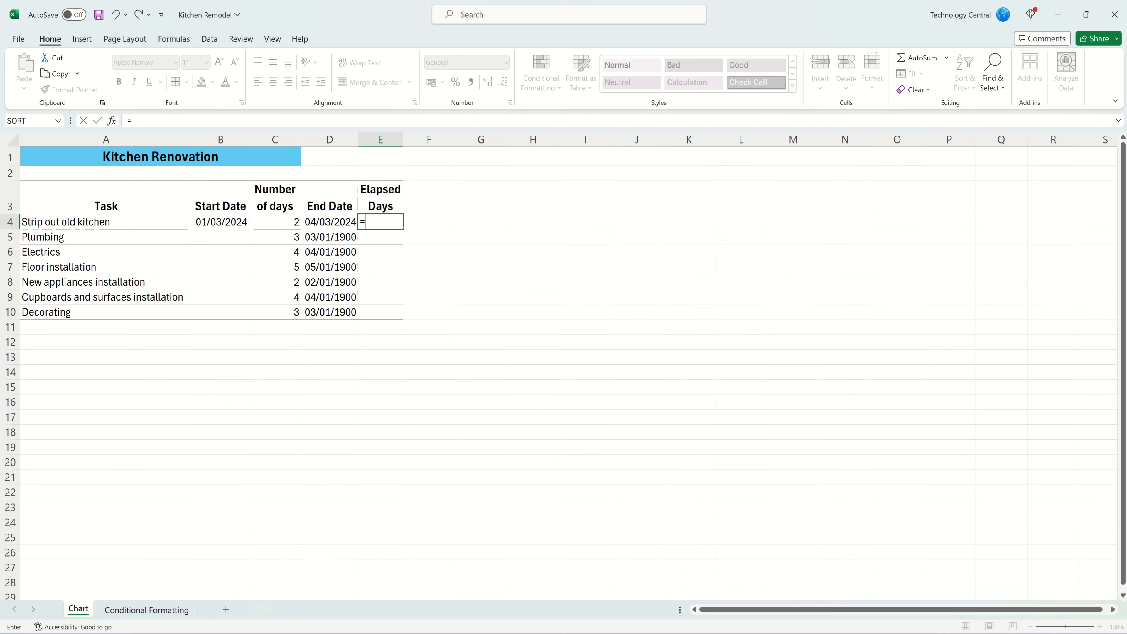
left_click(340, 224)
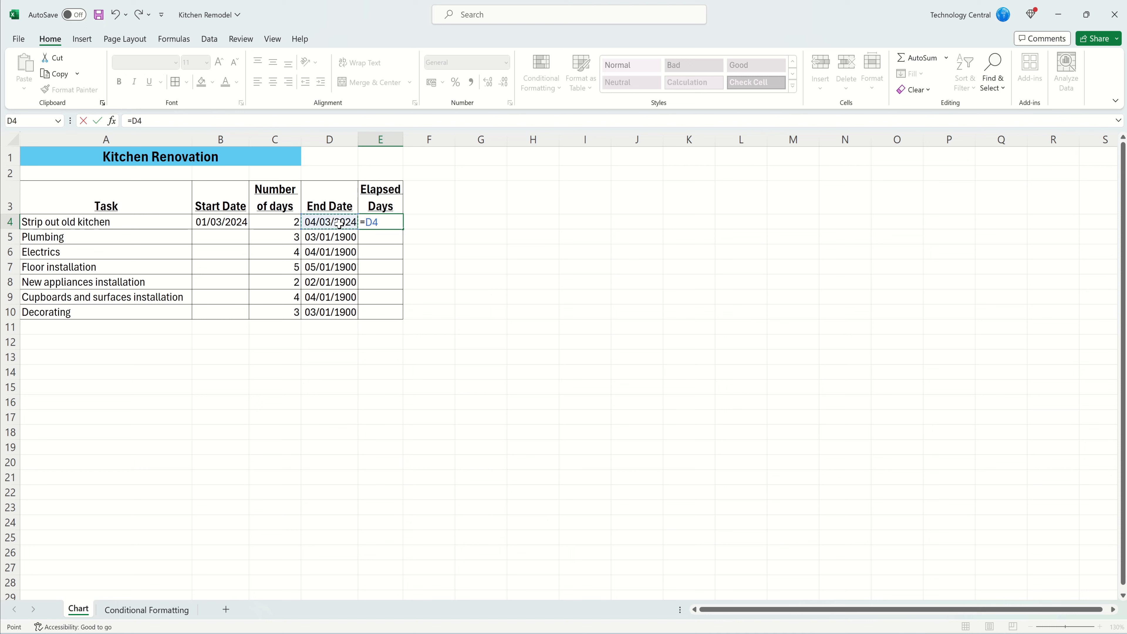
type("-")
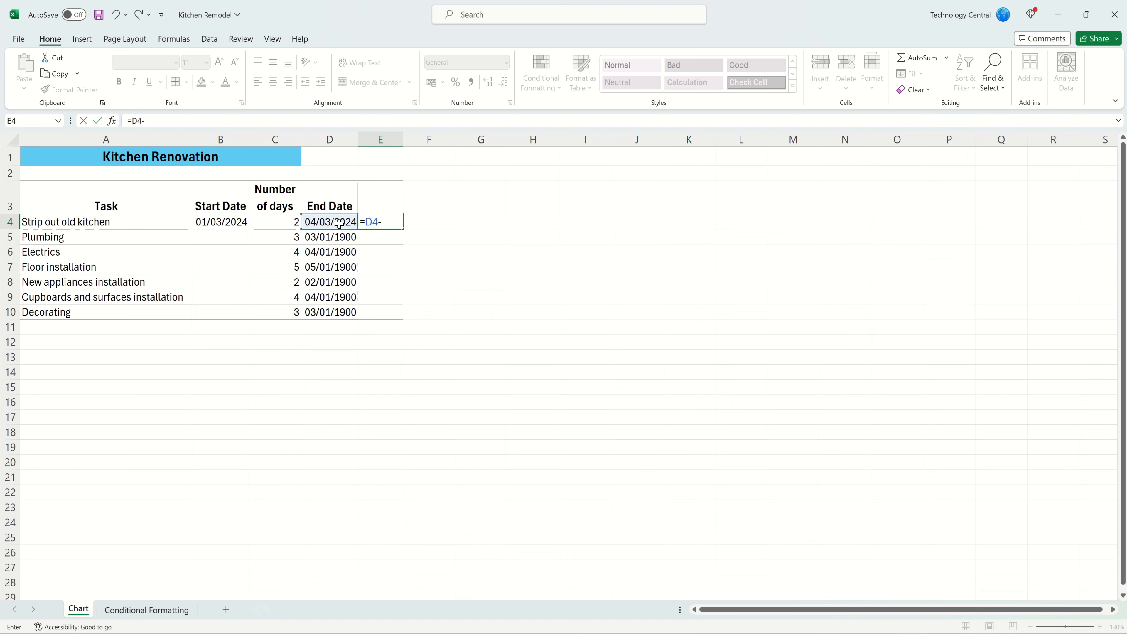
left_click(232, 224)
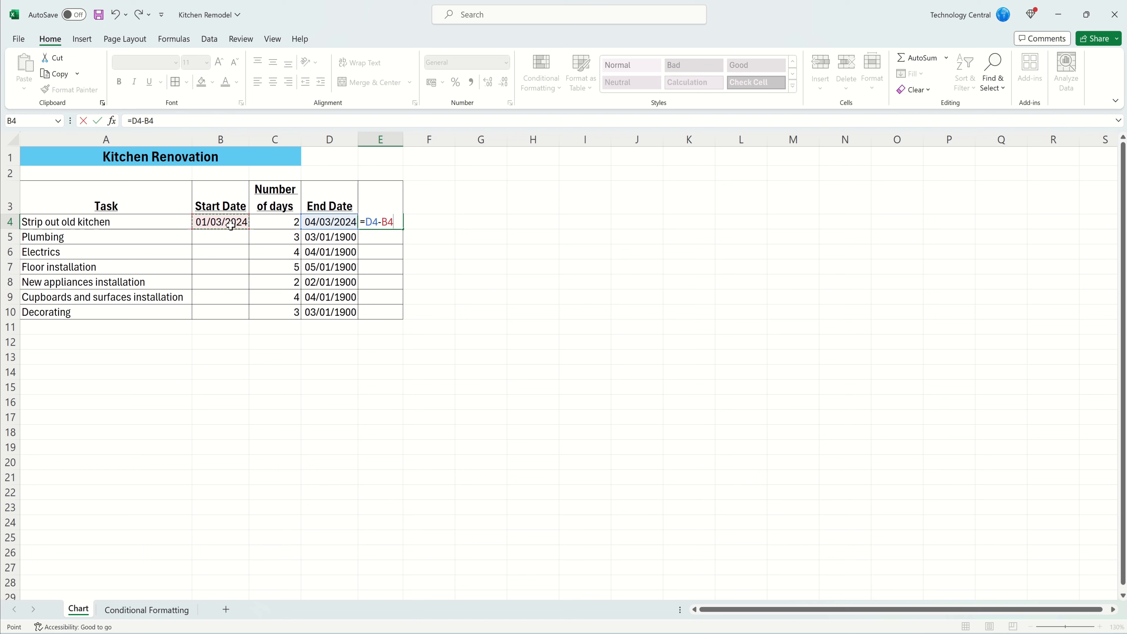
key("Return")
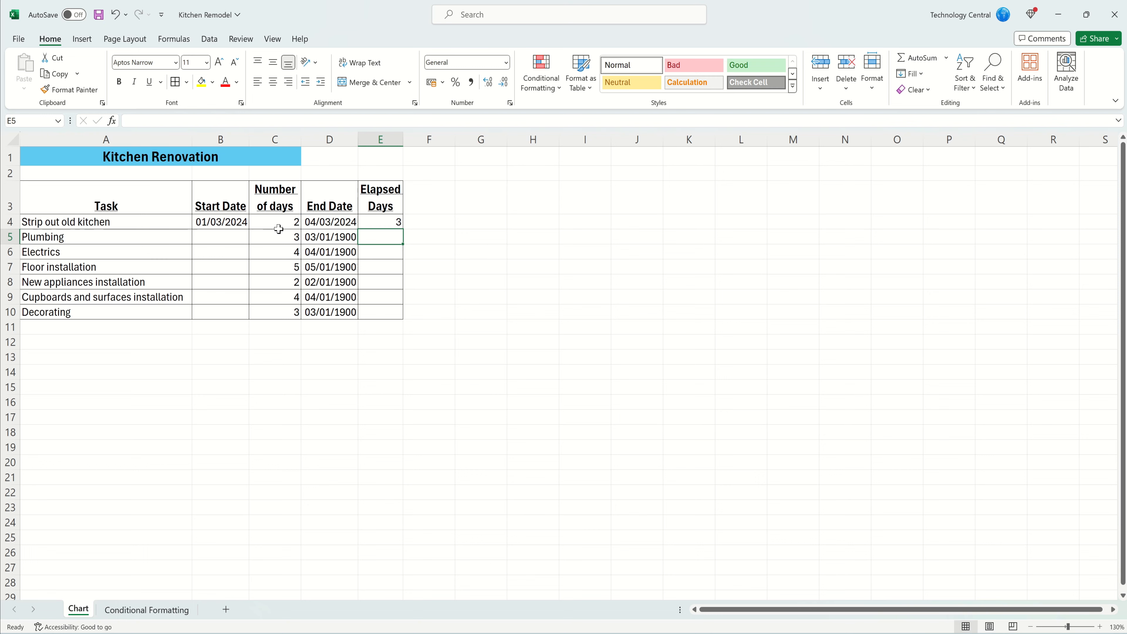
left_click(377, 223)
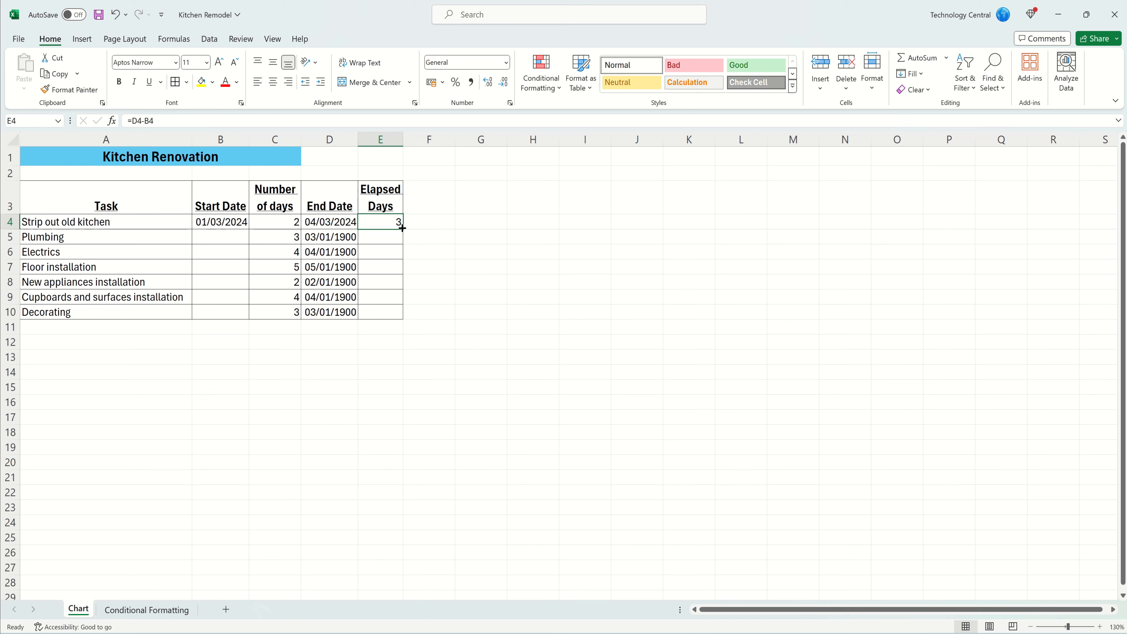
left_click_drag(402, 228, 395, 319)
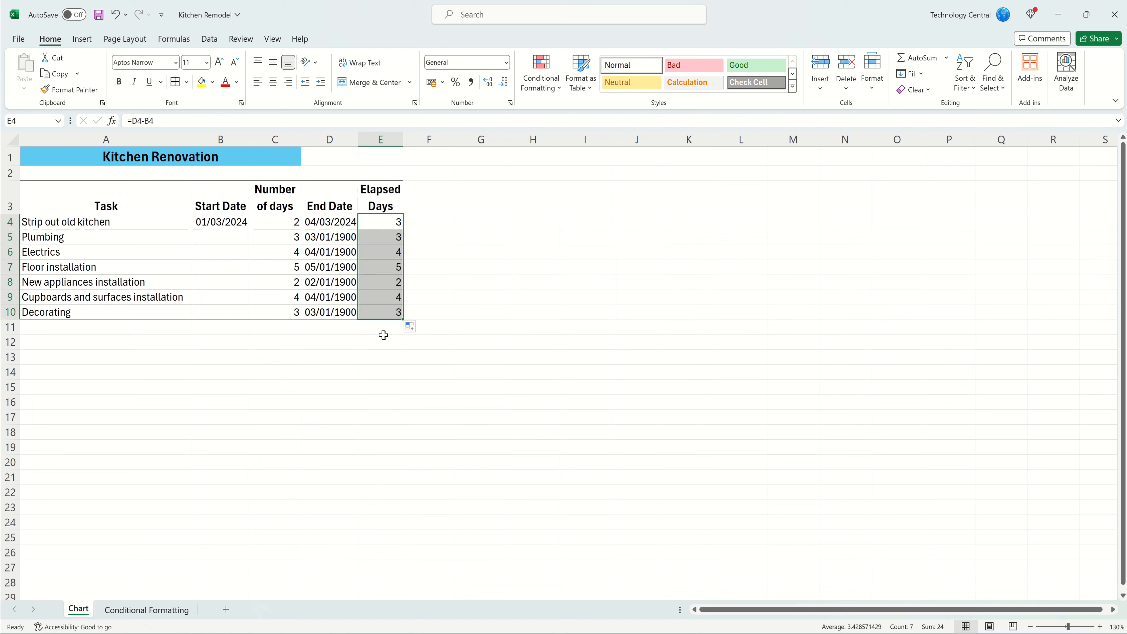
Link the start dates to preceding end dates, using =D4 for Plumbing in B5 and =D6 for Floor installation in B7
left_click(229, 239)
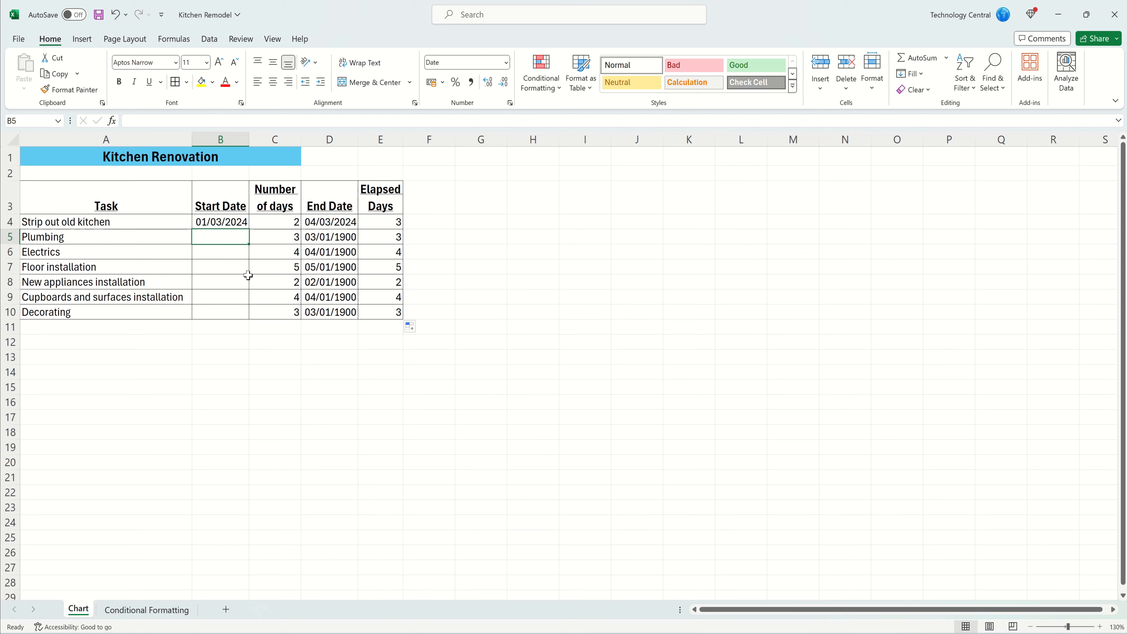
type("=")
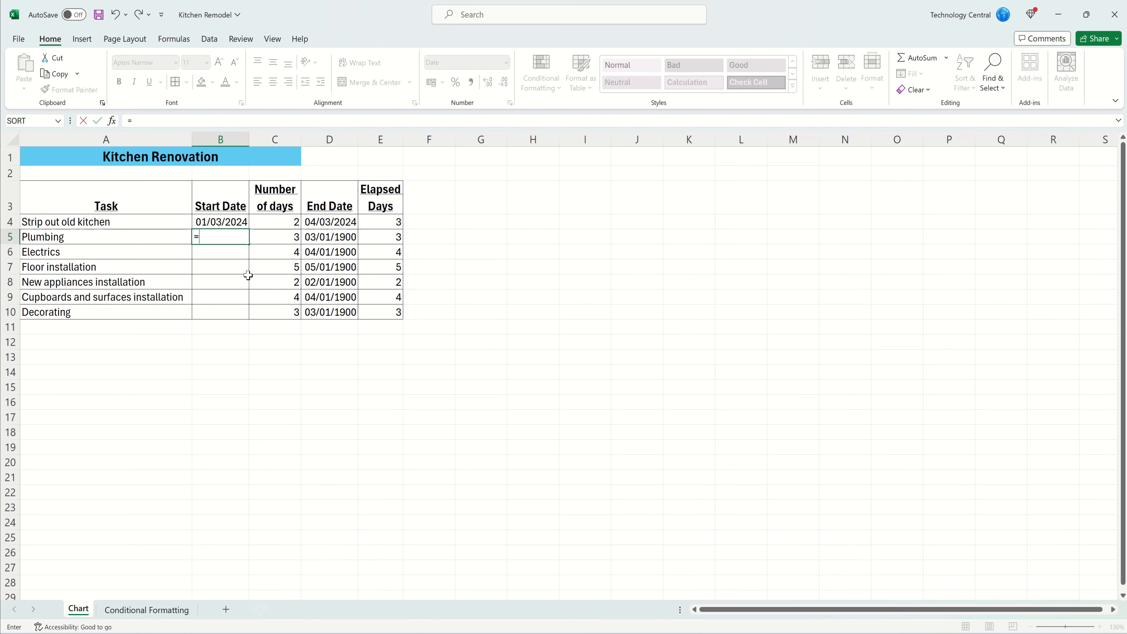
left_click(321, 223)
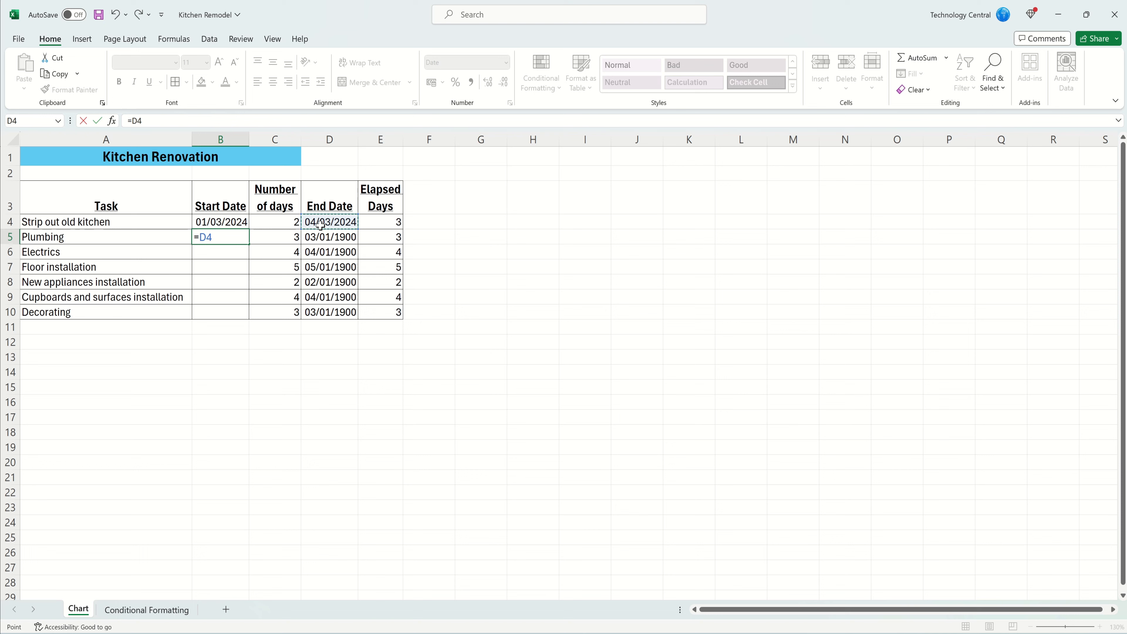
key("Return")
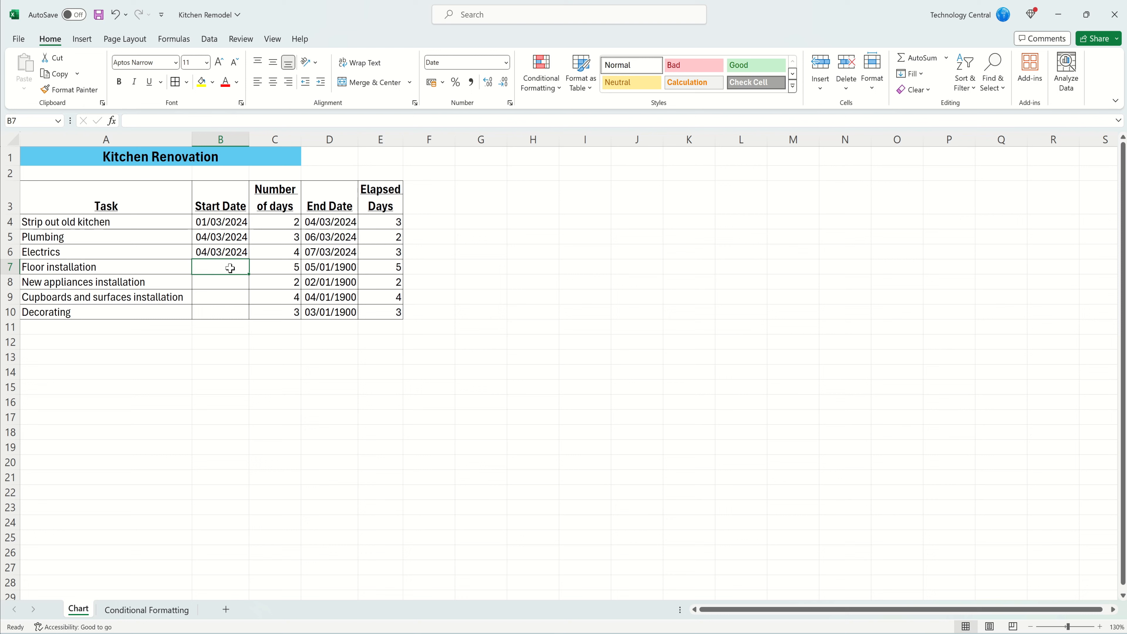
type("=")
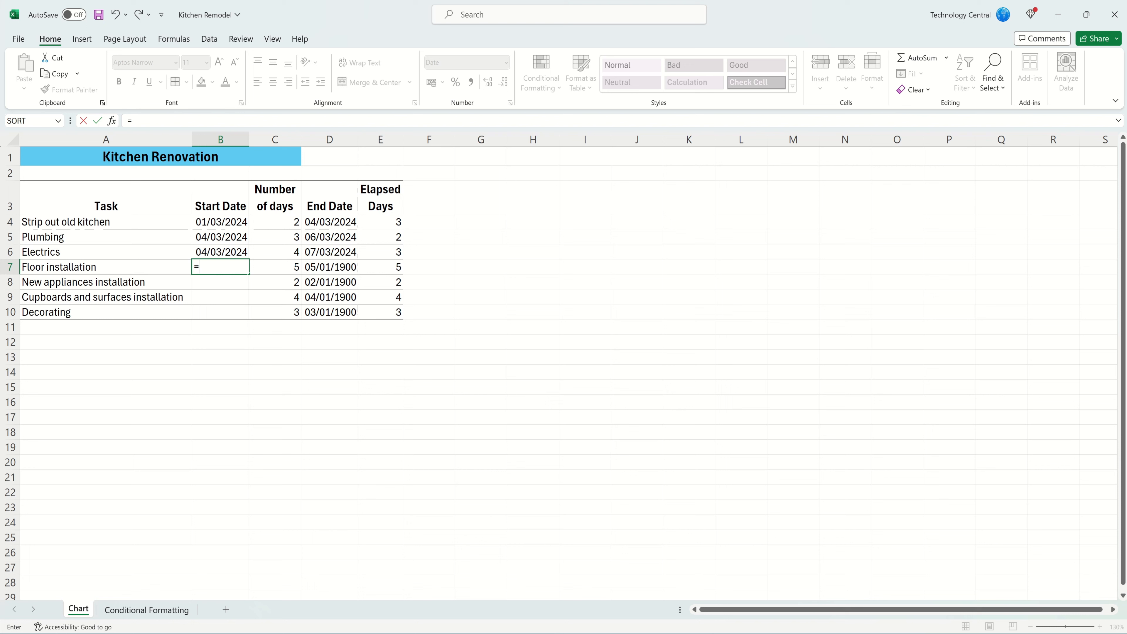
left_click(333, 253)
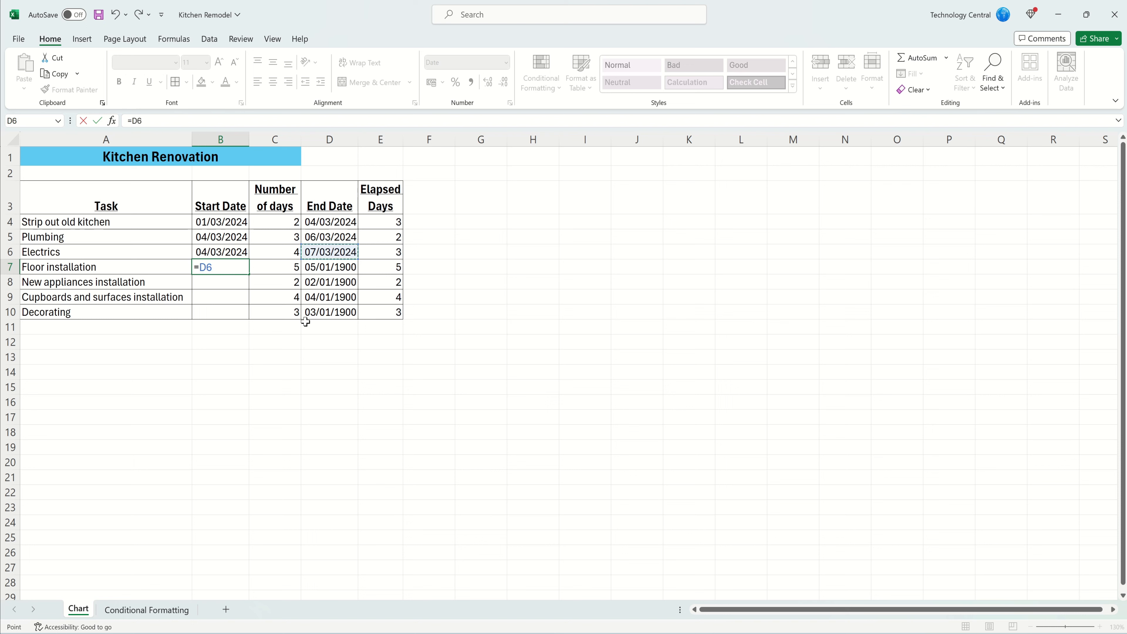
key("Return")
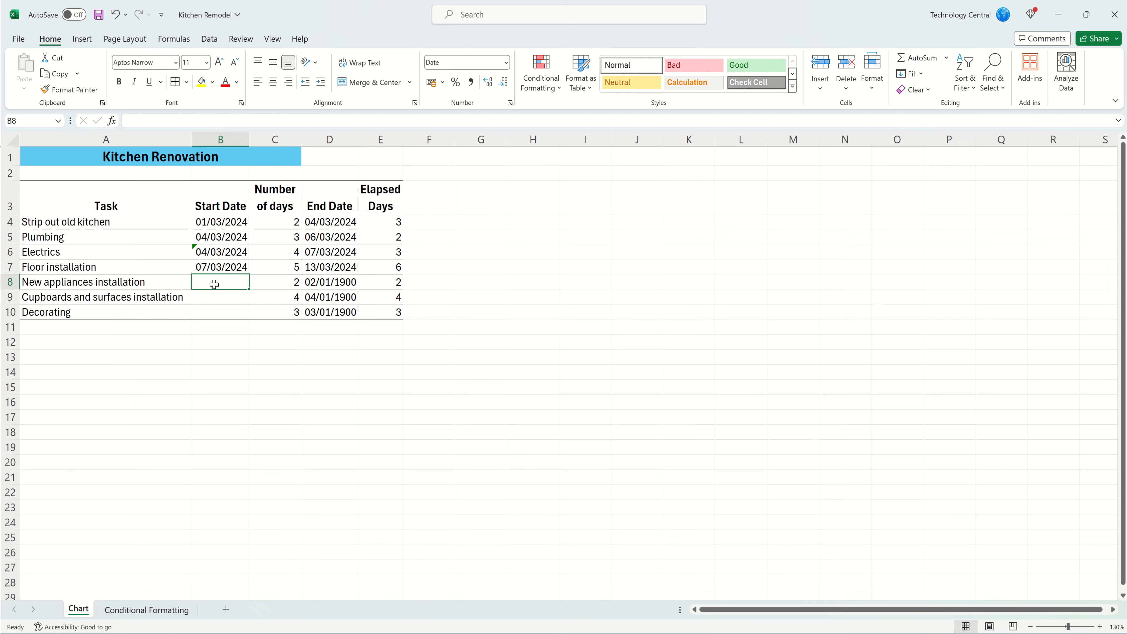
Link the remaining start dates to preceding end dates, using =D7 in B8 and B9 and =D9 for Decorating in B10
type("=")
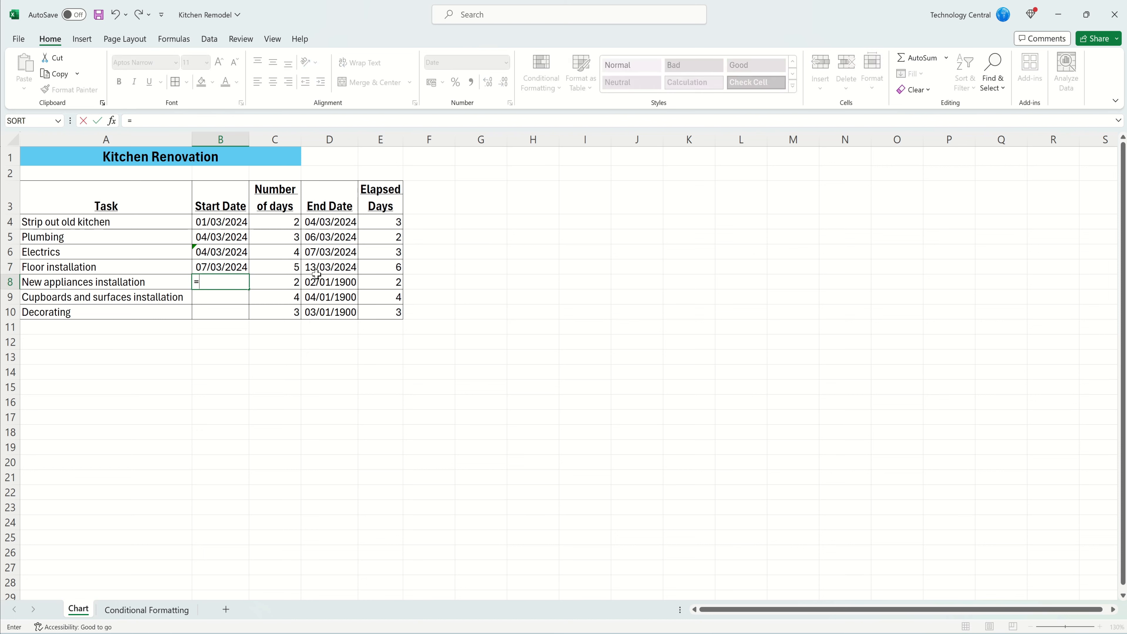
left_click(324, 269)
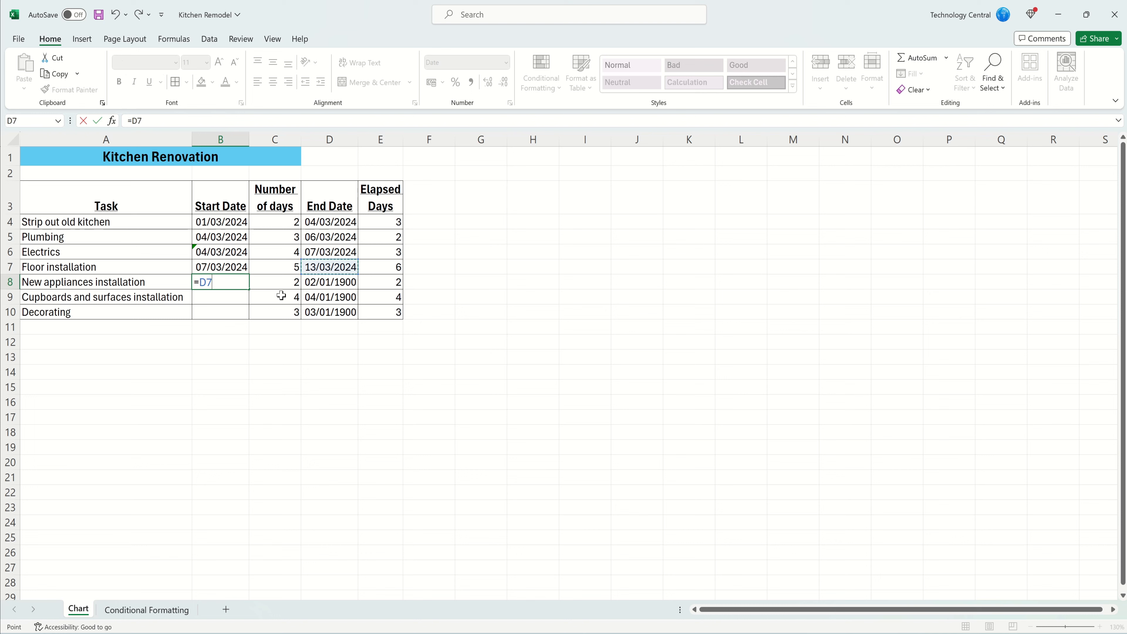
key("Return")
type("=")
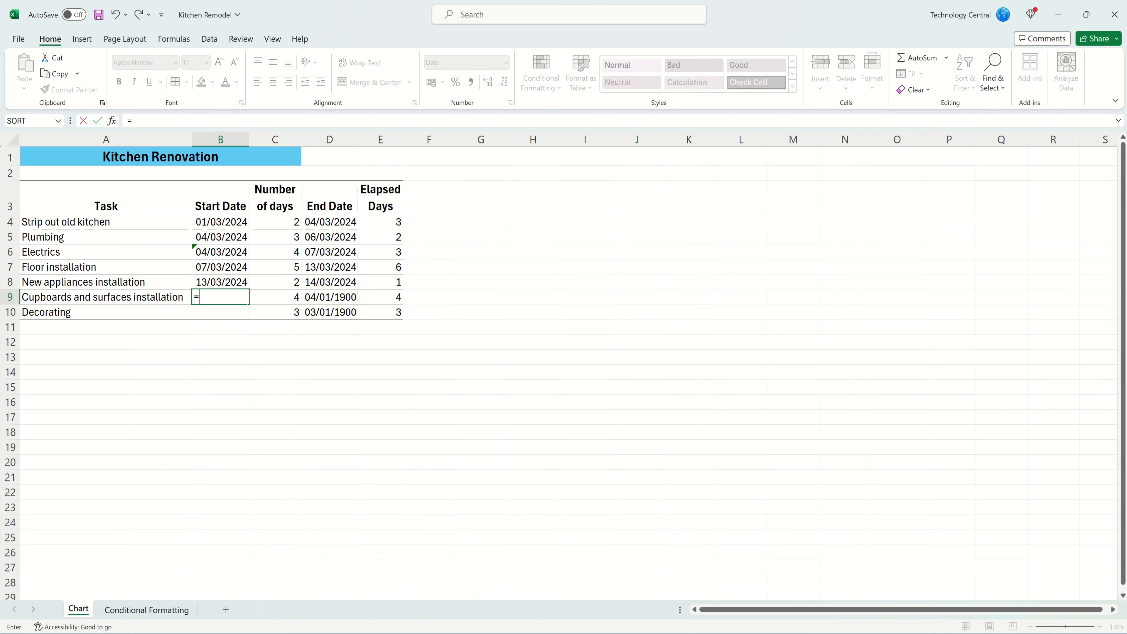
left_click(336, 266)
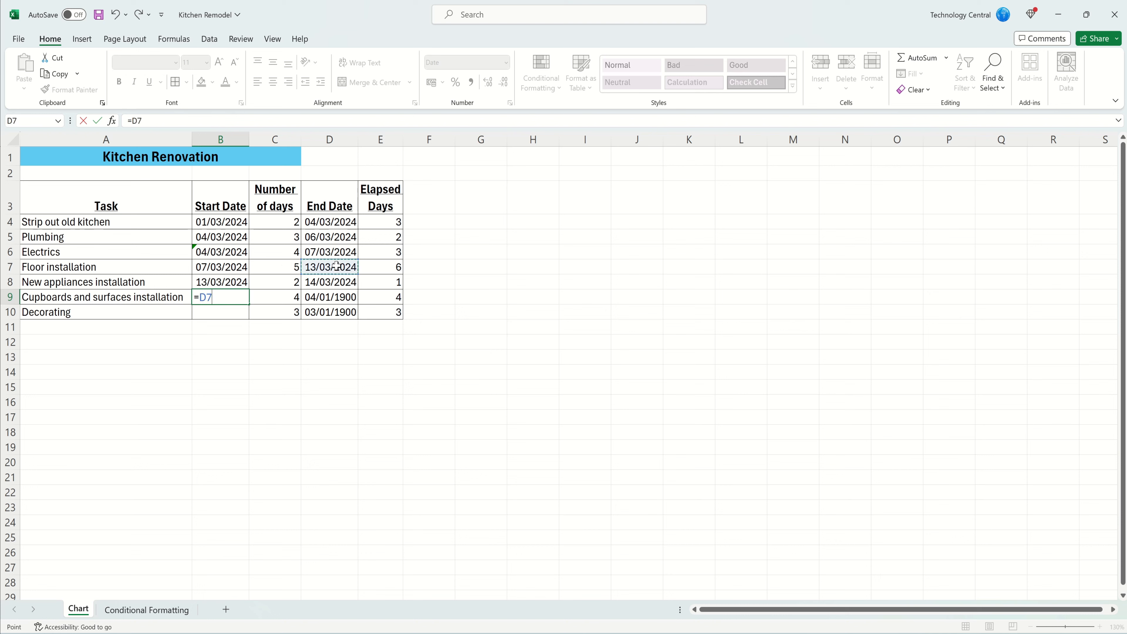
key("Return")
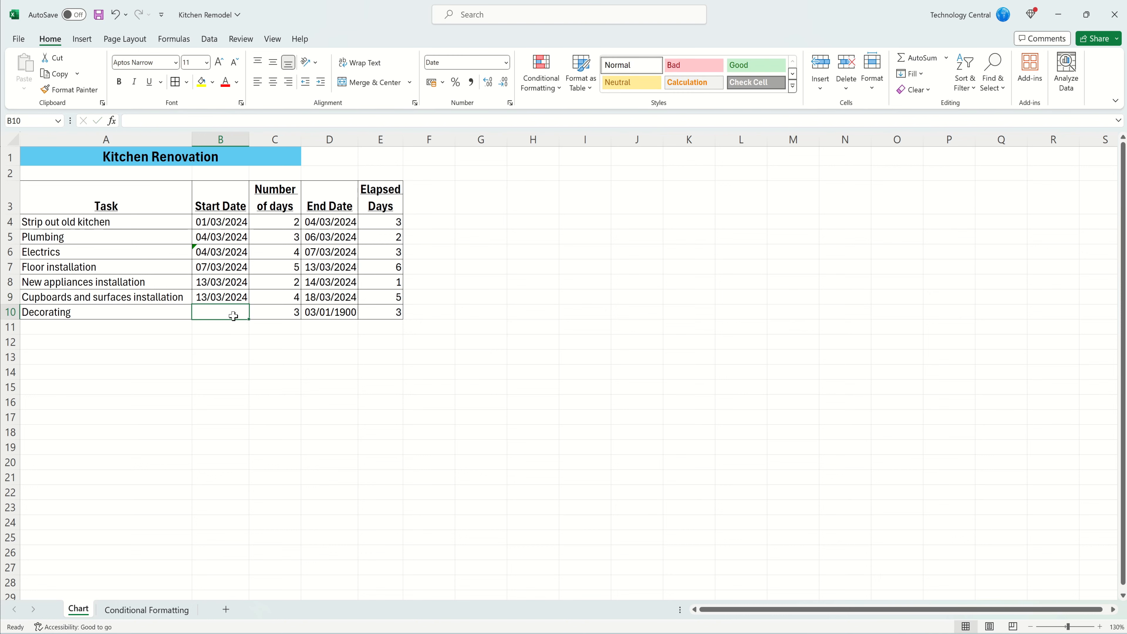
type("=")
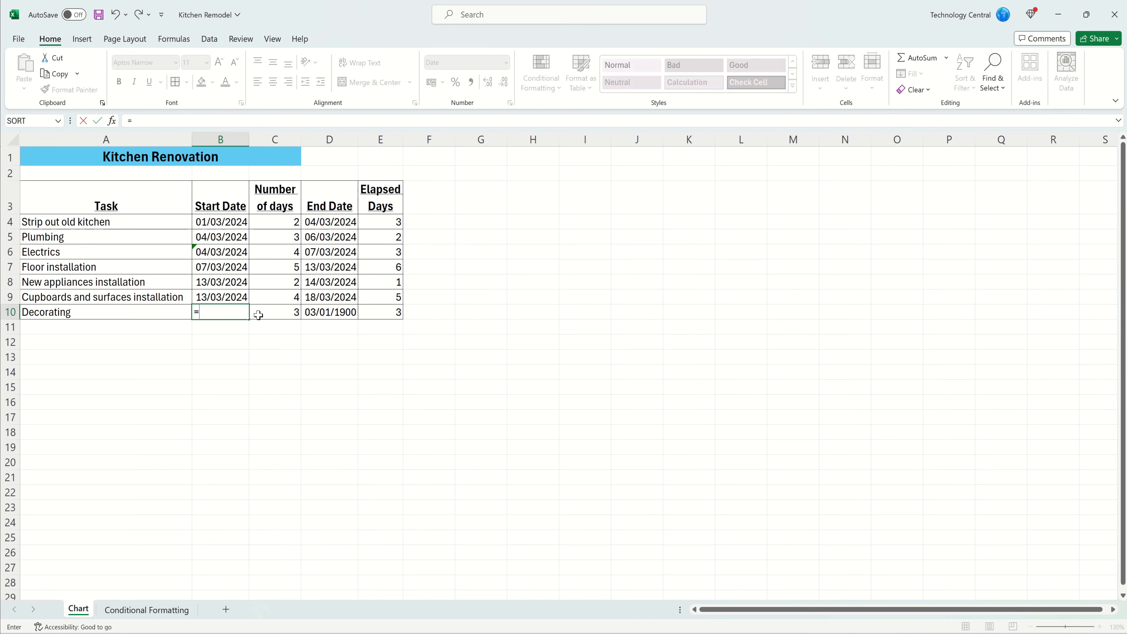
left_click(323, 298)
key("Return")
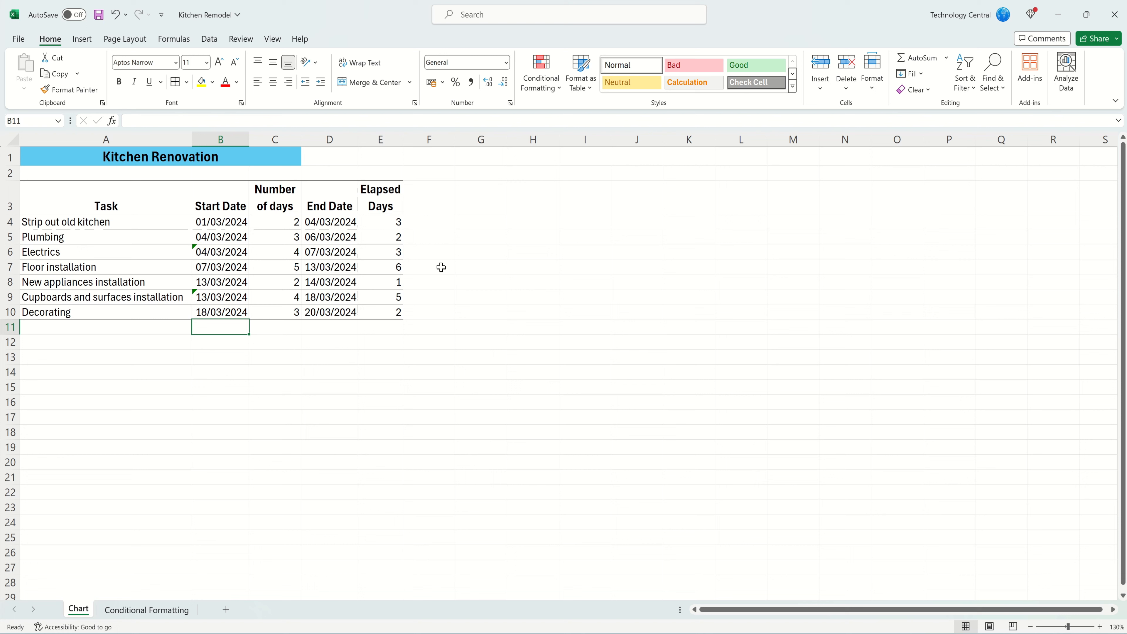
left_click(482, 282)
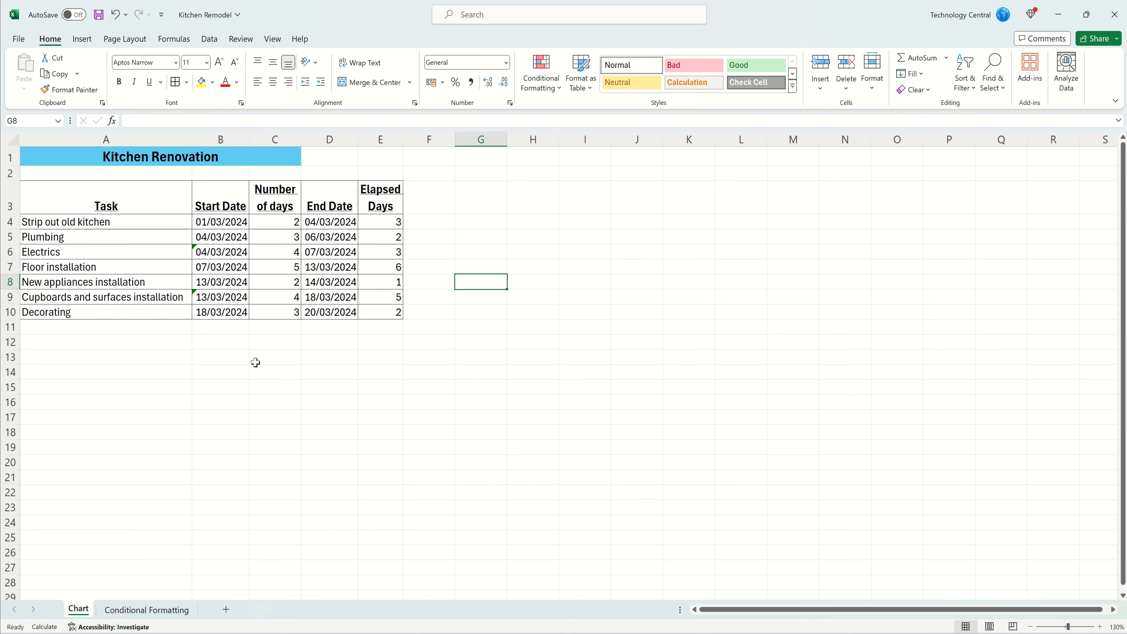
Insert a Stacked Bar chart from the Task and Elapsed Days columns (A3:A10 and E3:E10) and place it beside the table
left_click_drag(143, 196, 131, 312)
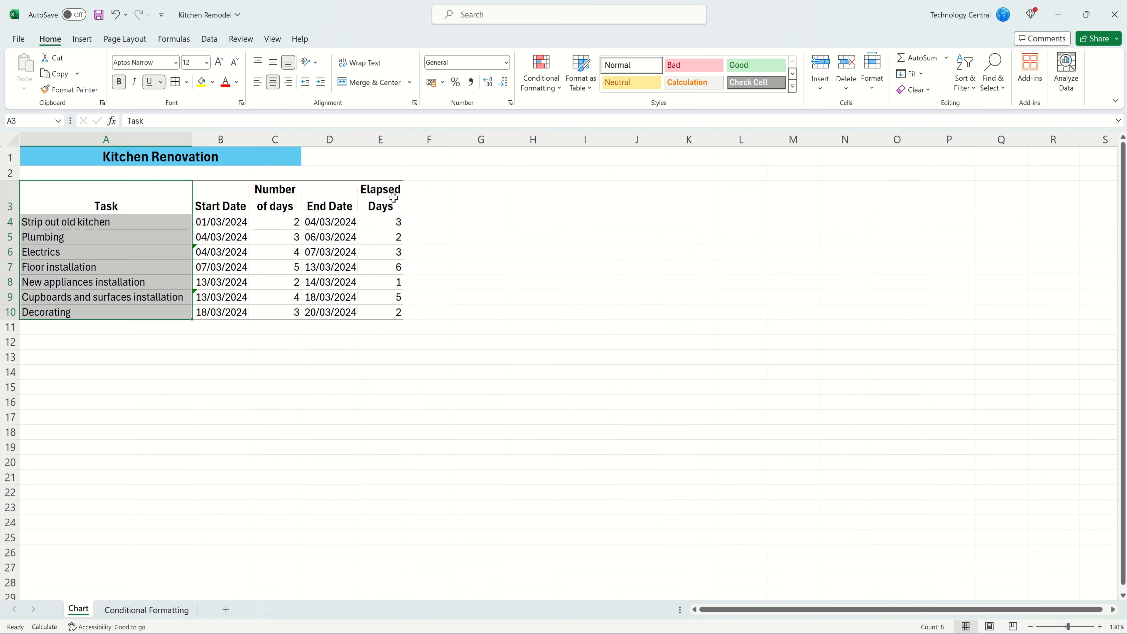
left_click(389, 200, "ctrl")
left_click_drag(389, 200, 387, 309)
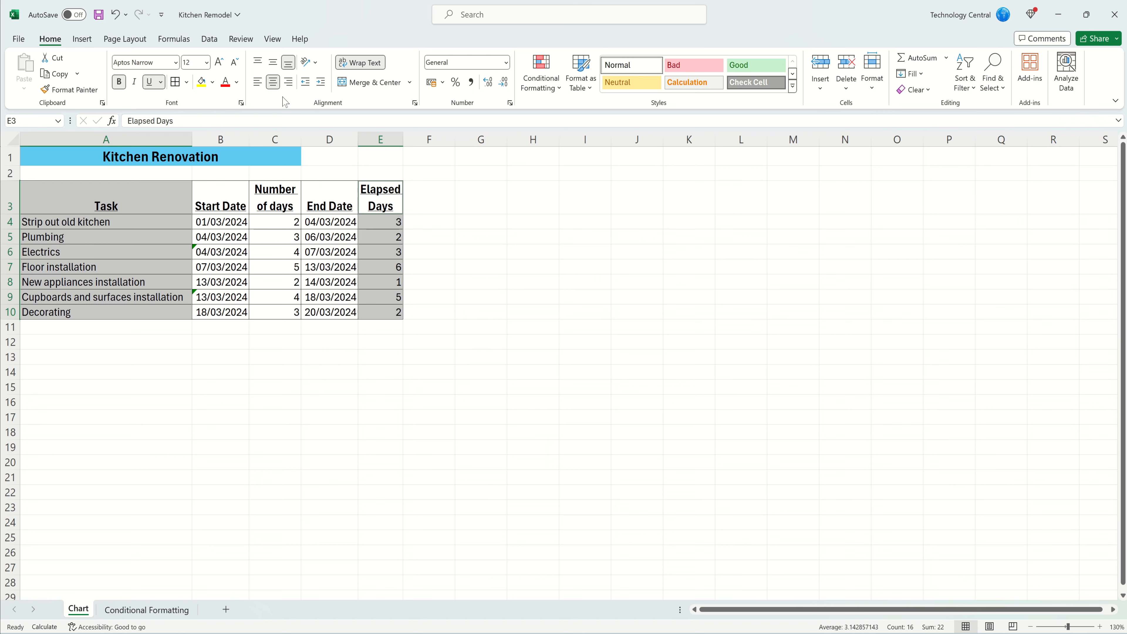
left_click(79, 41)
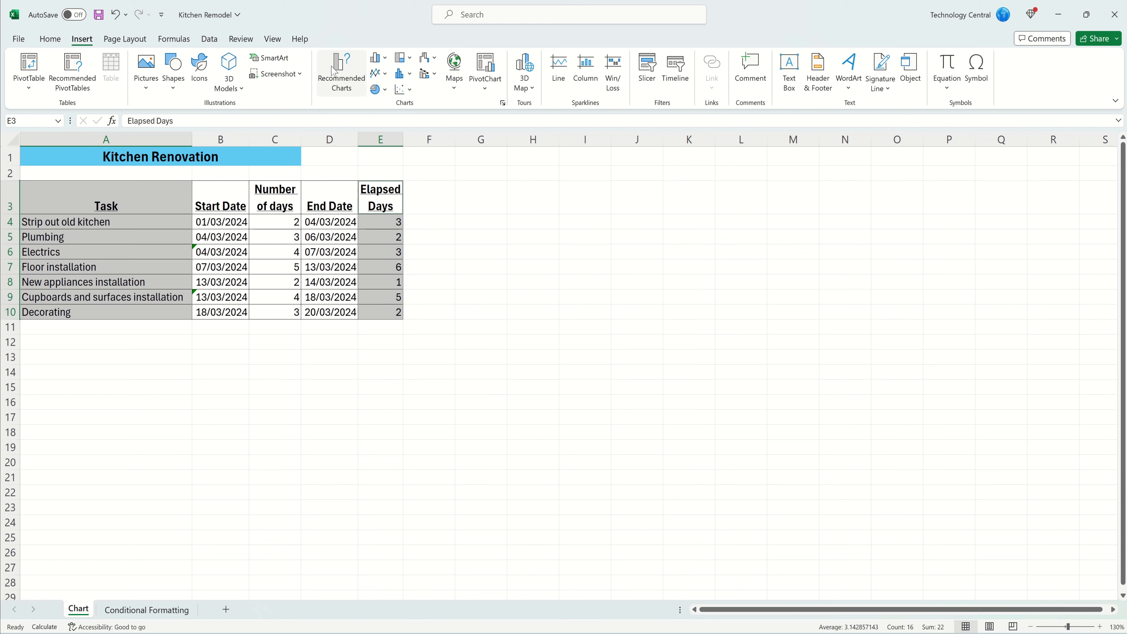
left_click(337, 73)
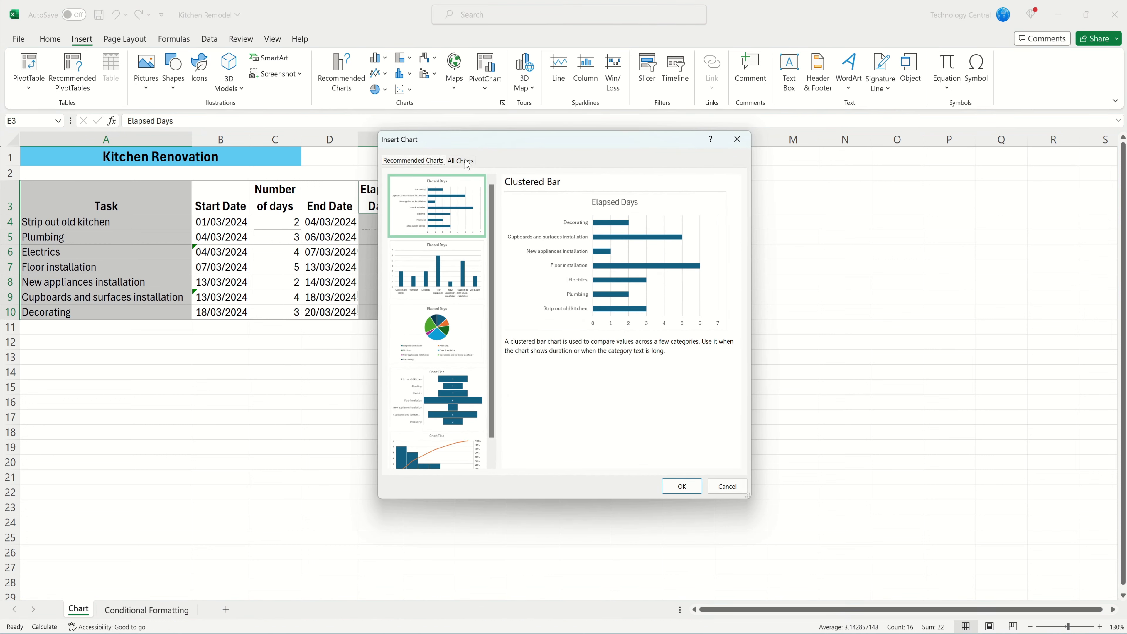
left_click(467, 164)
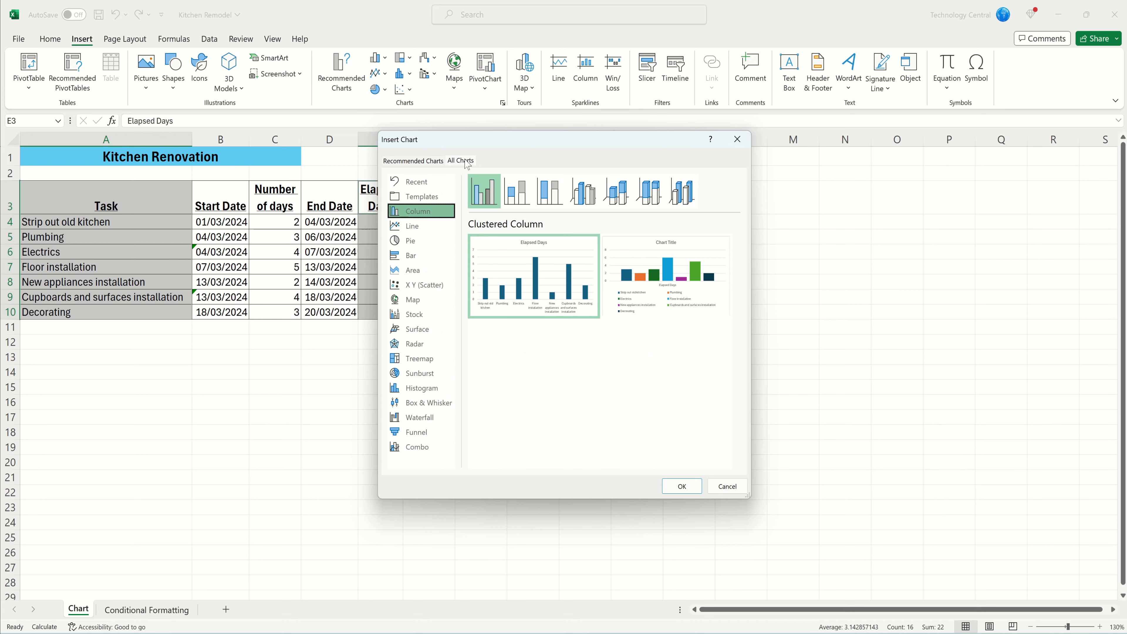
left_click(427, 256)
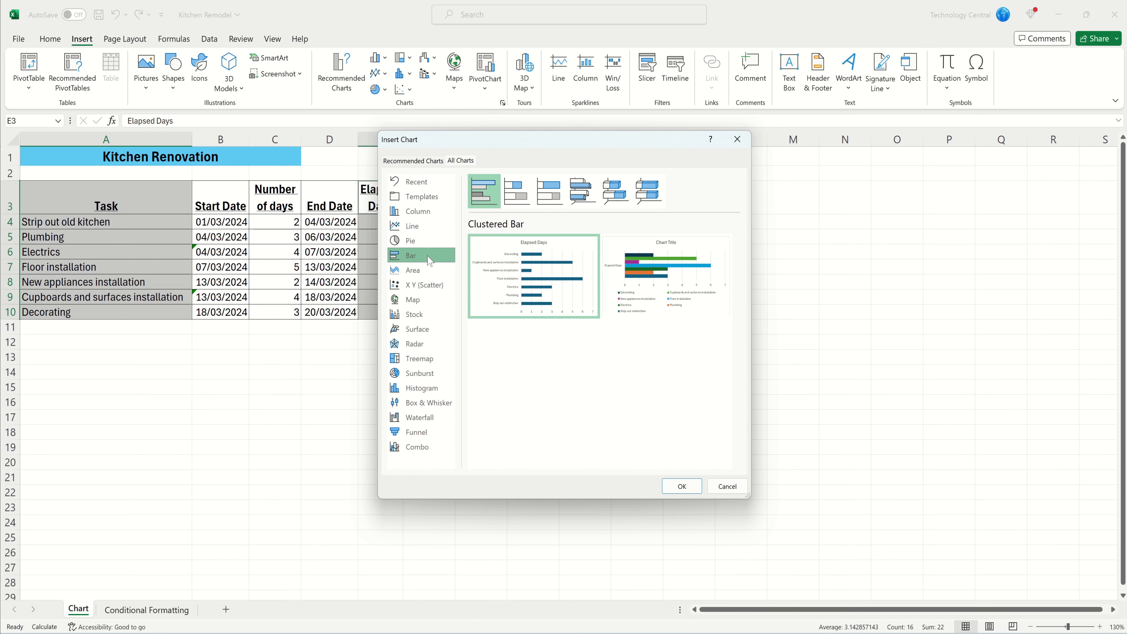
left_click(518, 198)
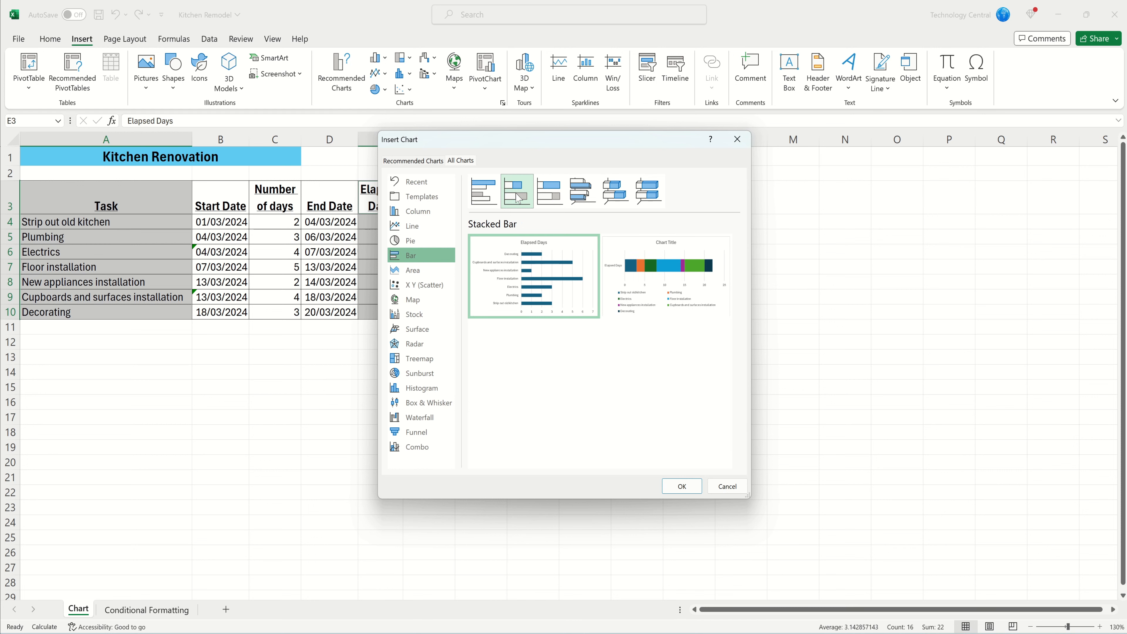
left_click(682, 487)
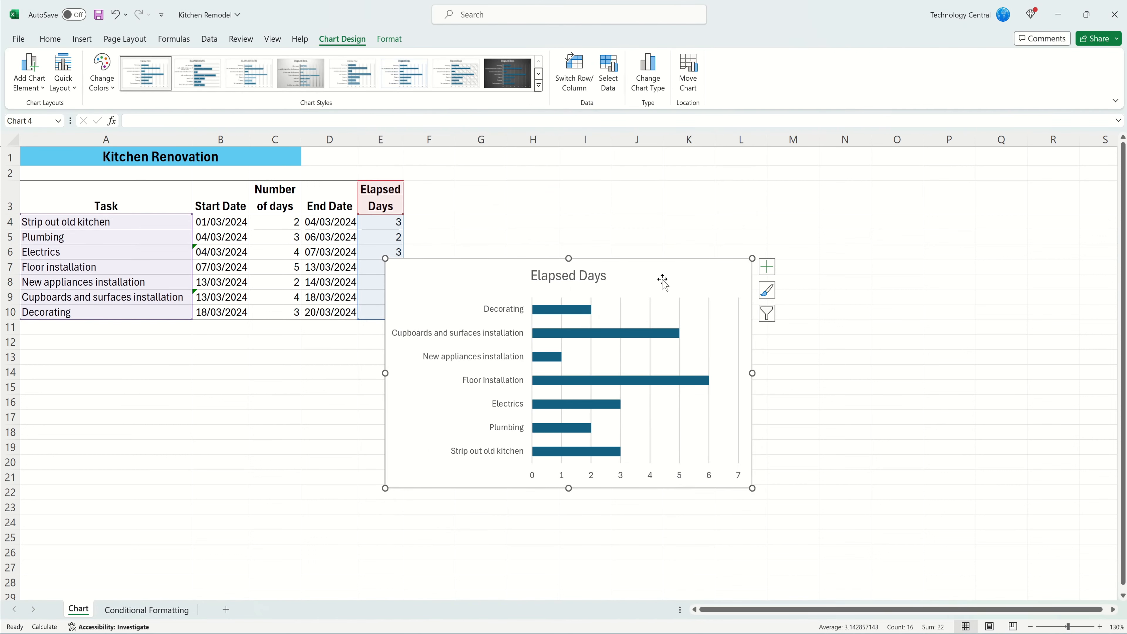
left_click_drag(675, 271, 721, 221)
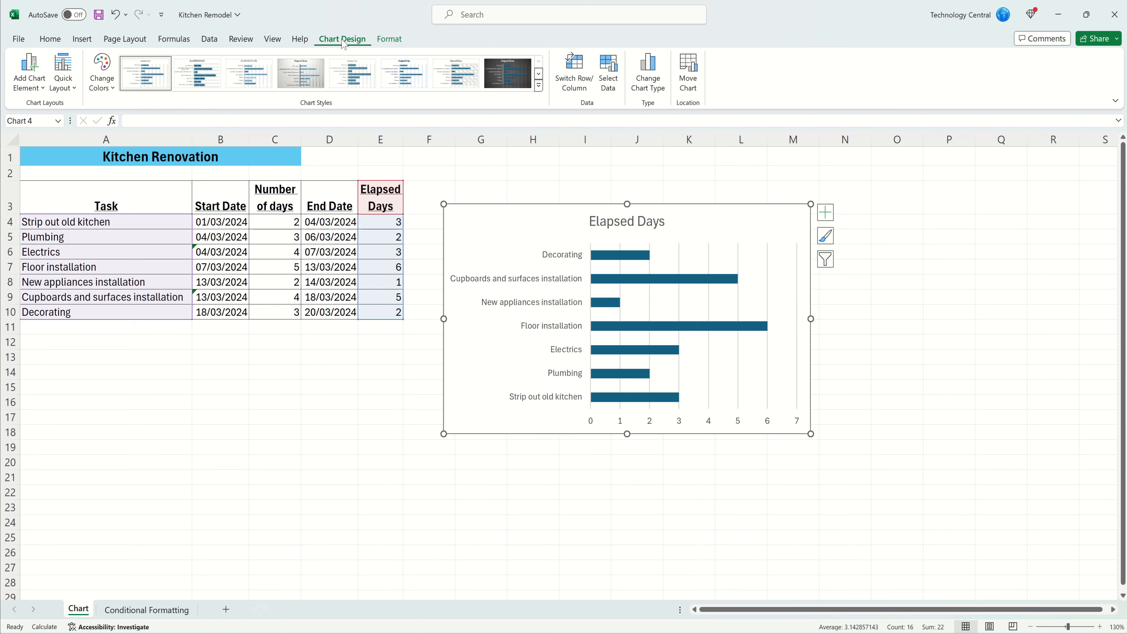
Add a Start Date series to the chart's data, with its name from B3 and its values from B4:B10
left_click(613, 89)
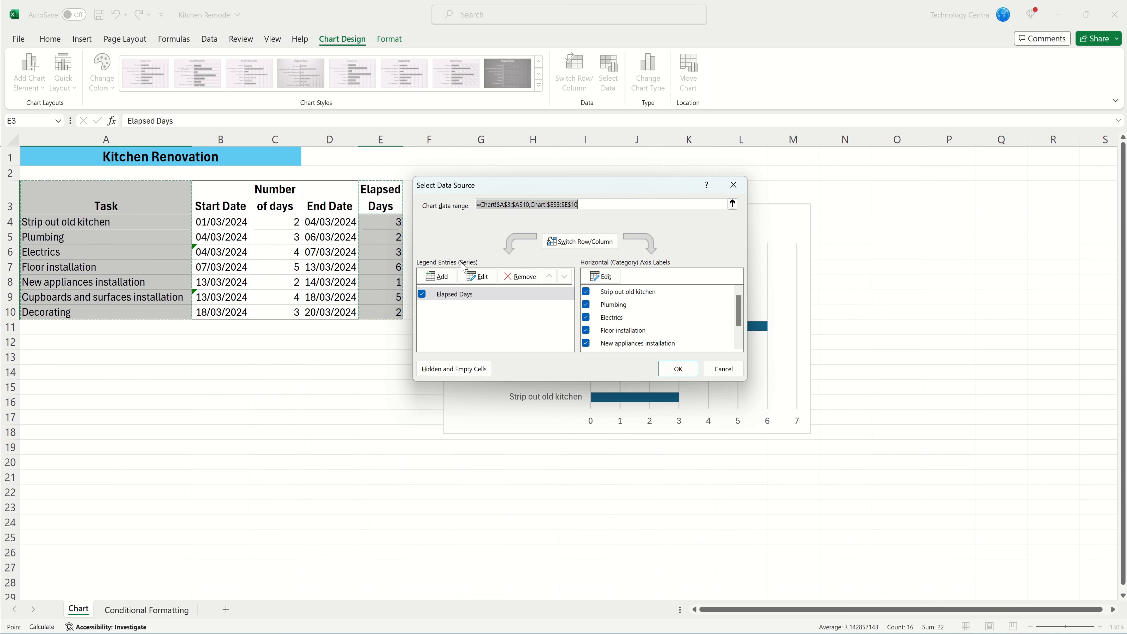
left_click(446, 278)
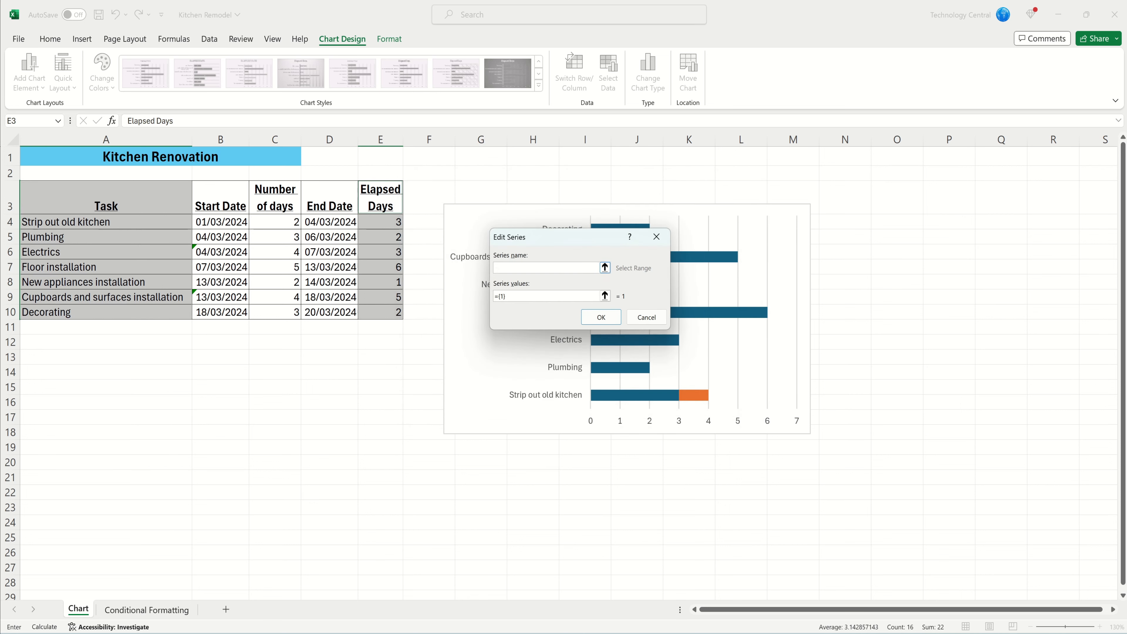
left_click(605, 268)
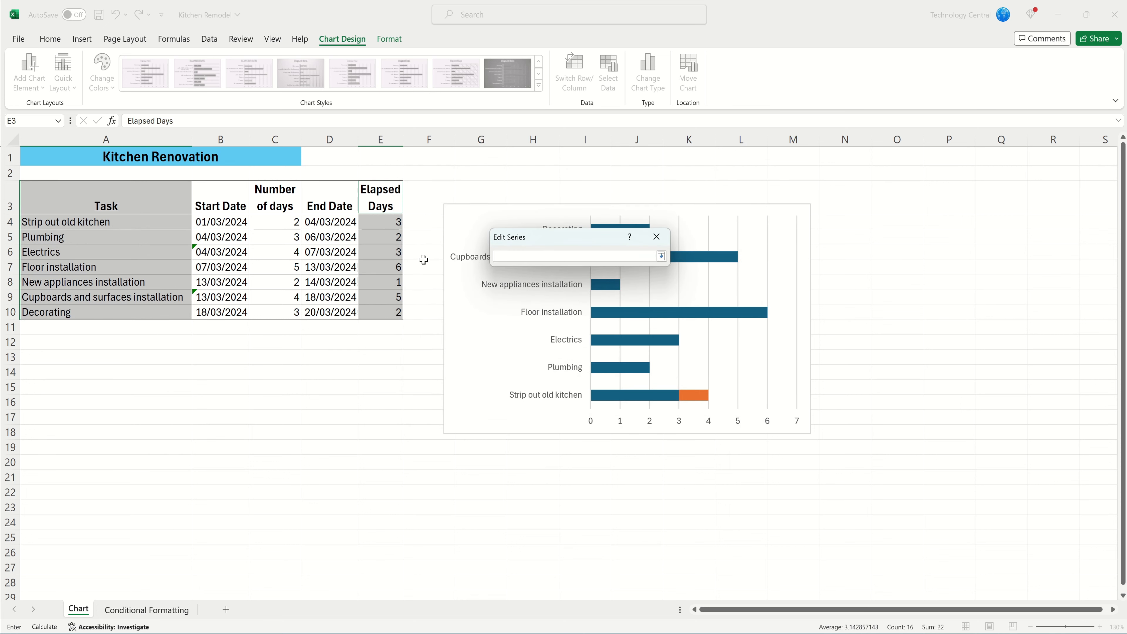
left_click(220, 197)
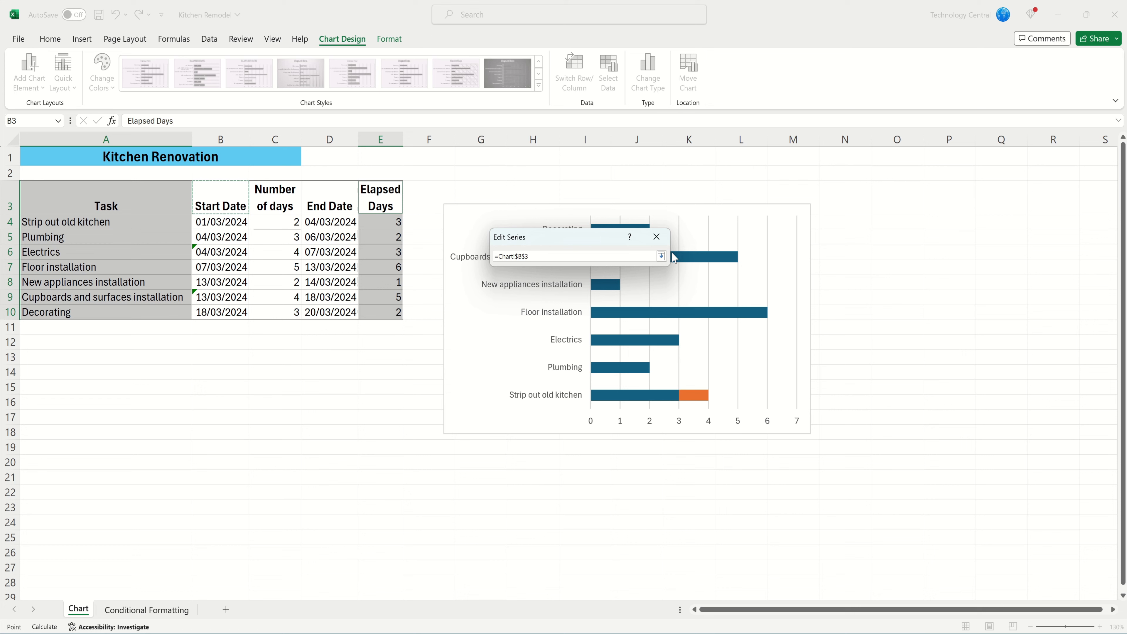
left_click(661, 256)
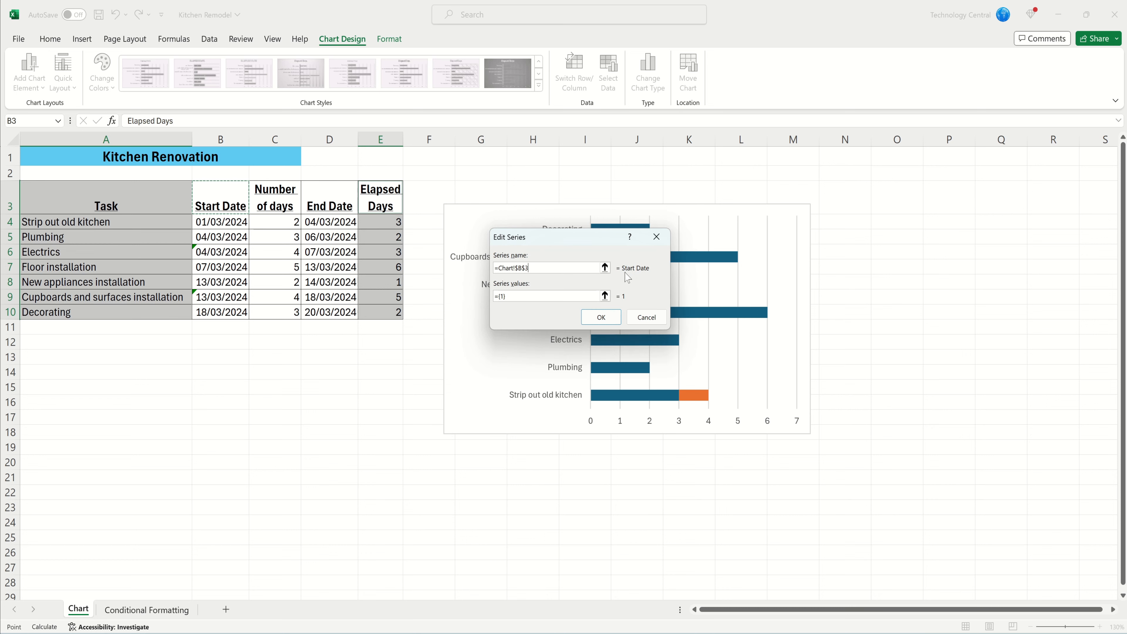
left_click(609, 298)
left_click_drag(224, 222, 227, 311)
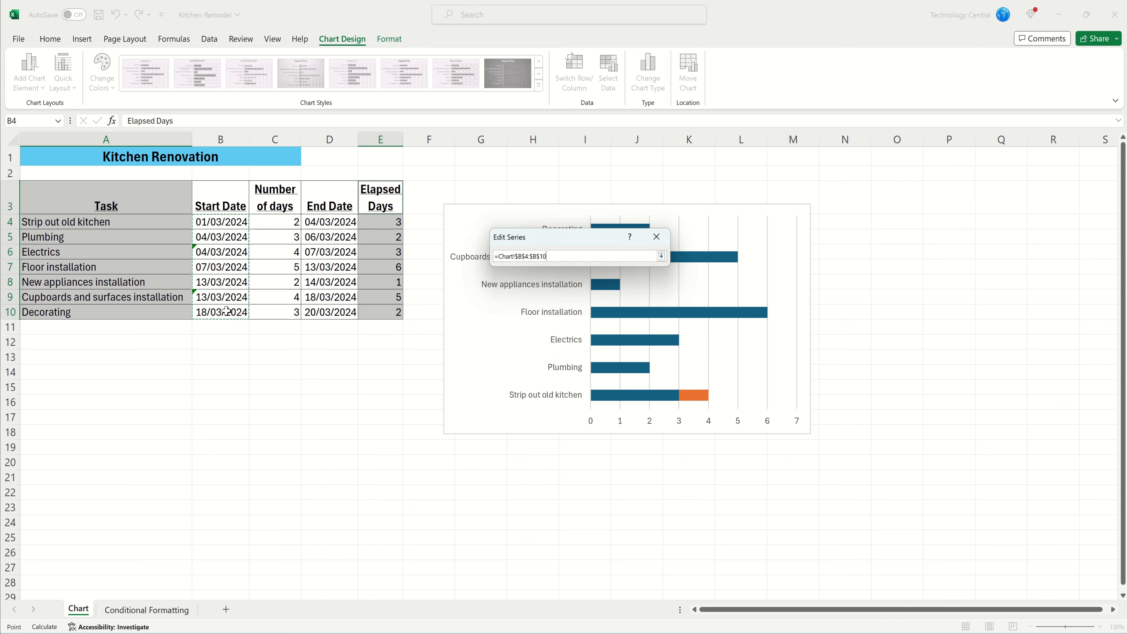
left_click(662, 256)
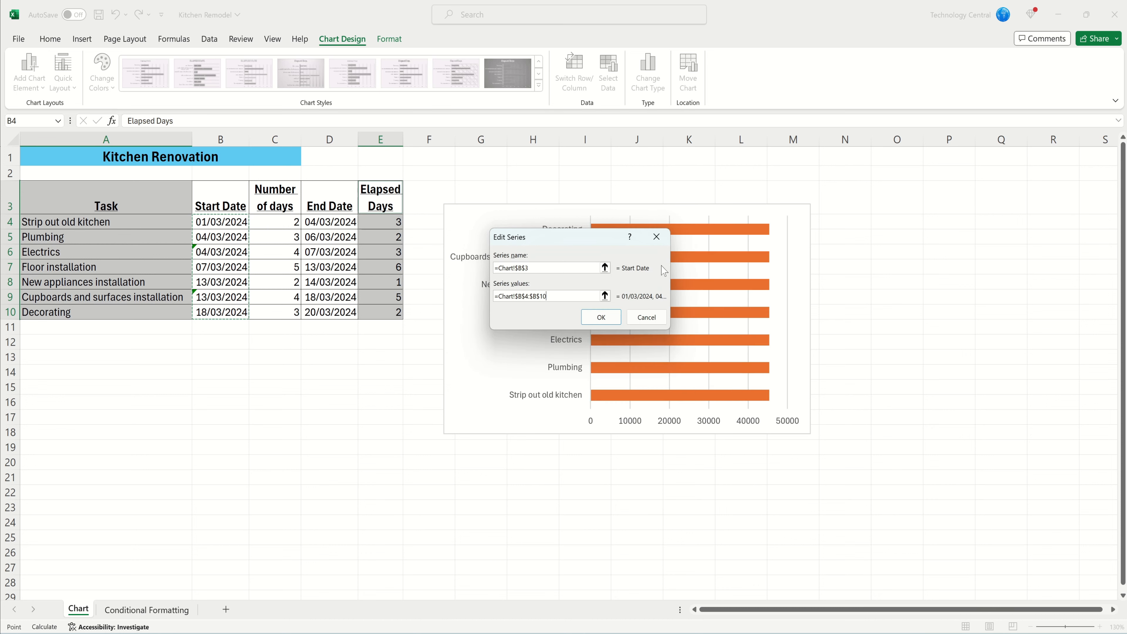
left_click(610, 318)
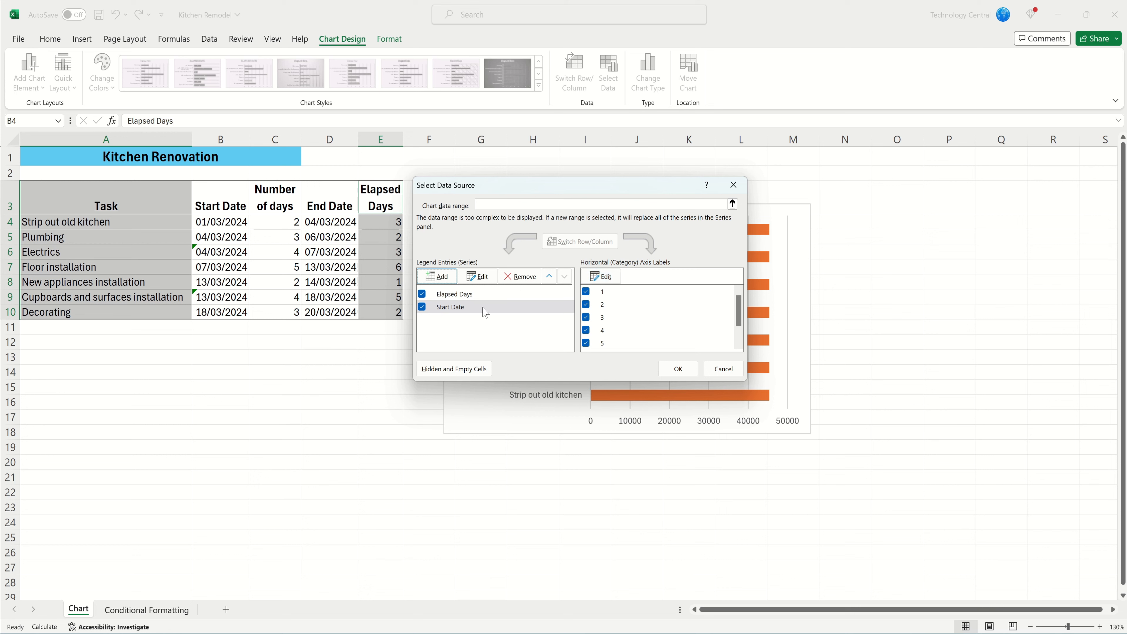
Set the chart's category axis labels to the task names in A4:A10
left_click(603, 277)
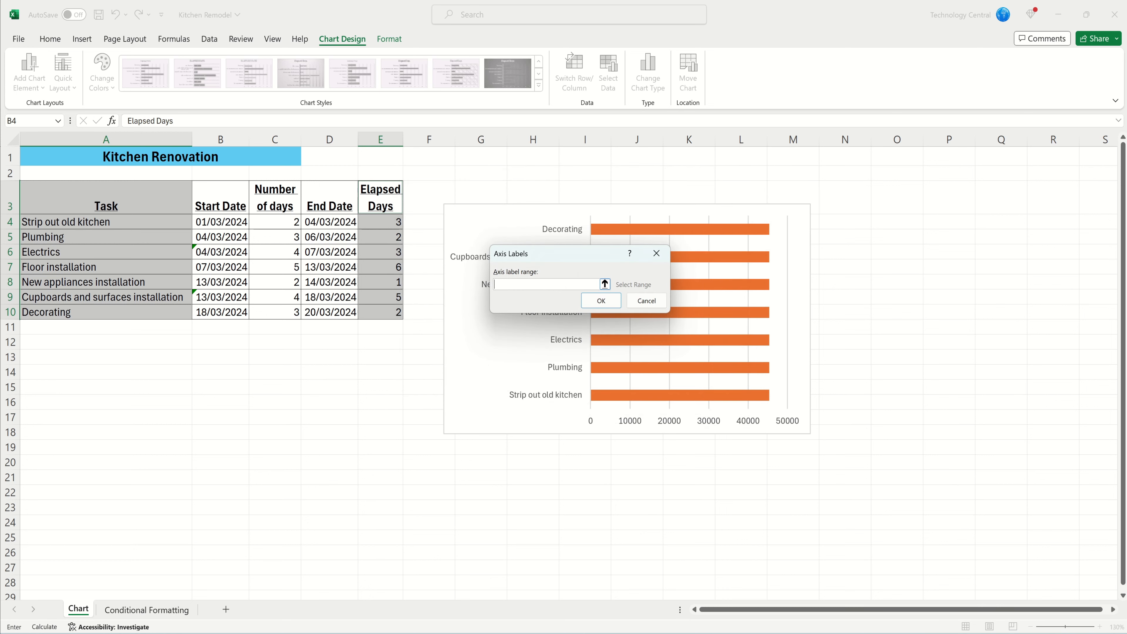
left_click(605, 284)
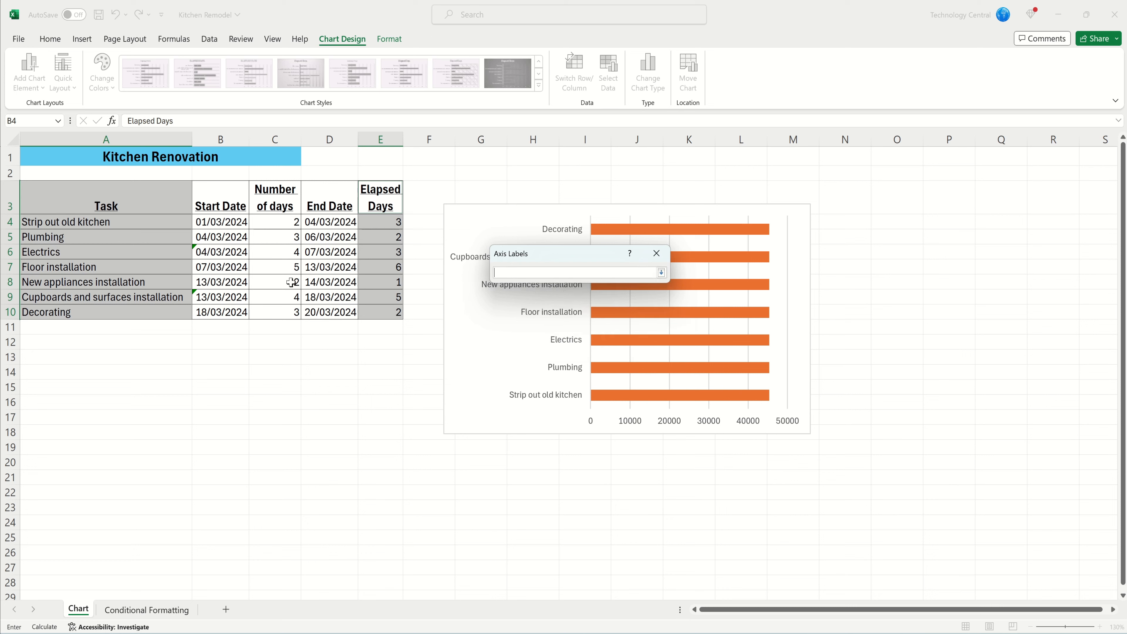
left_click_drag(85, 222, 97, 306)
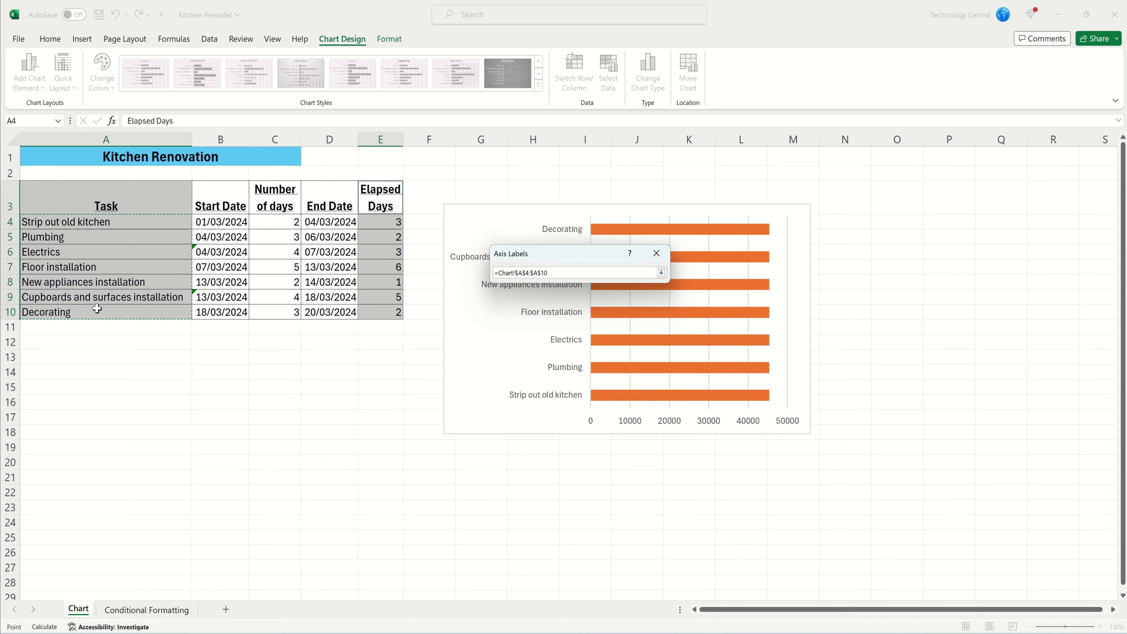
left_click(662, 273)
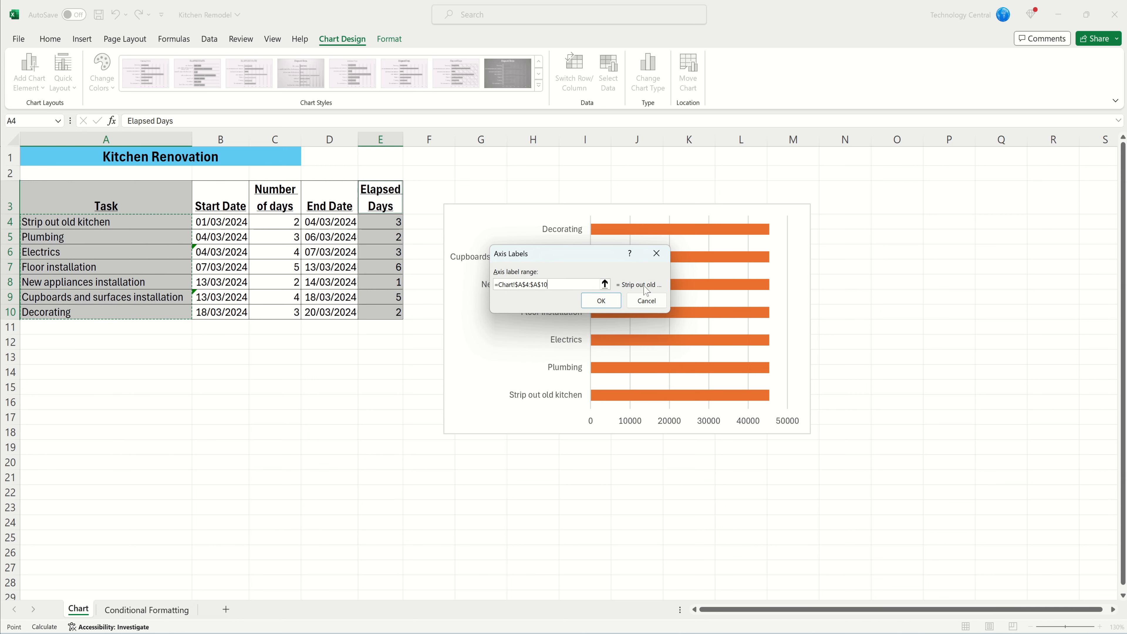
left_click(602, 302)
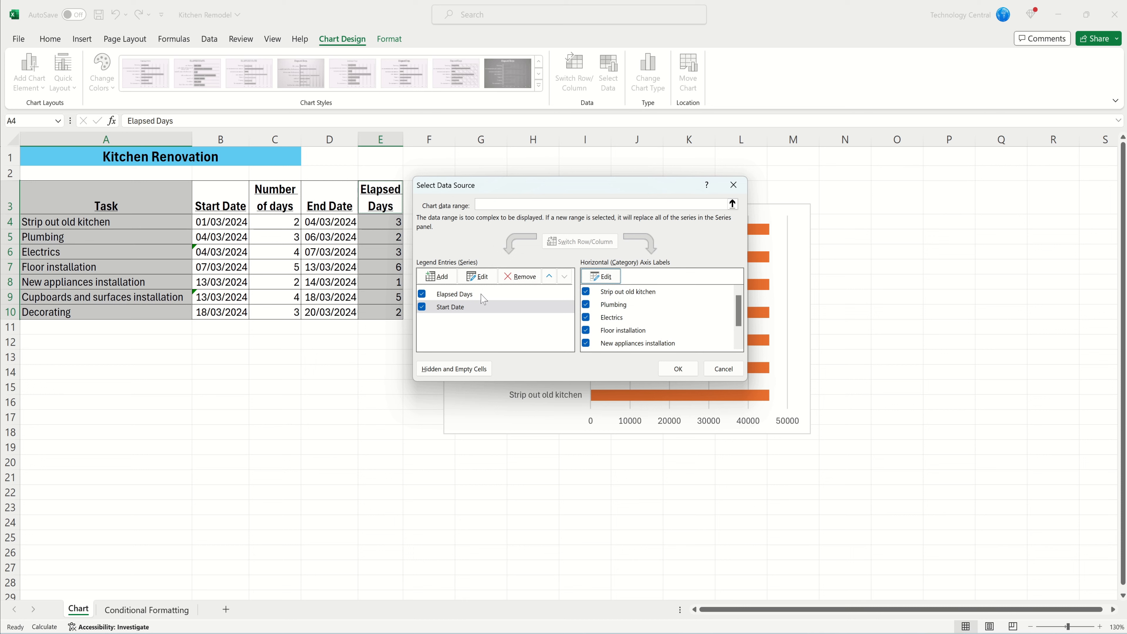
Move the Start Date series above Elapsed Days in the chart's data and enlarge the chart to about column O, row 20
left_click(483, 306)
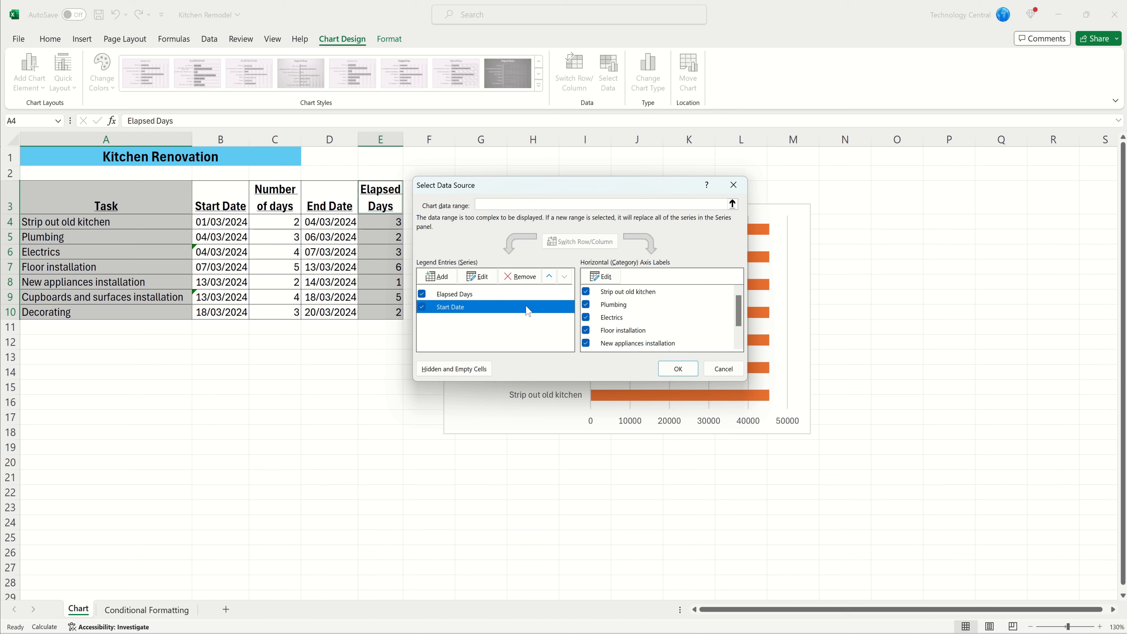
left_click(550, 277)
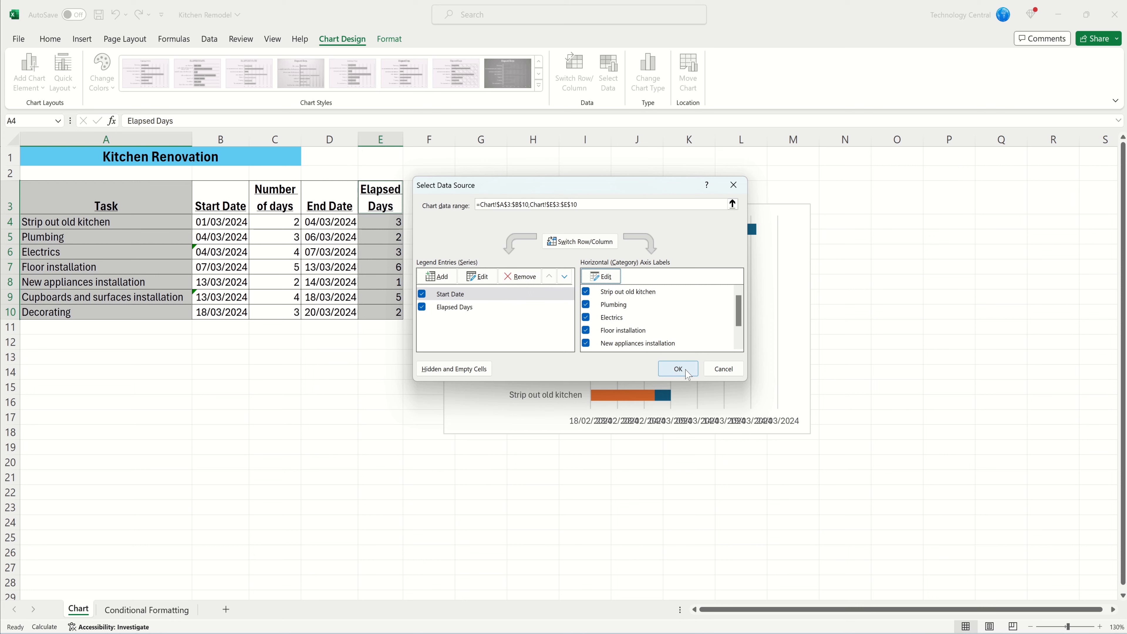
left_click(686, 372)
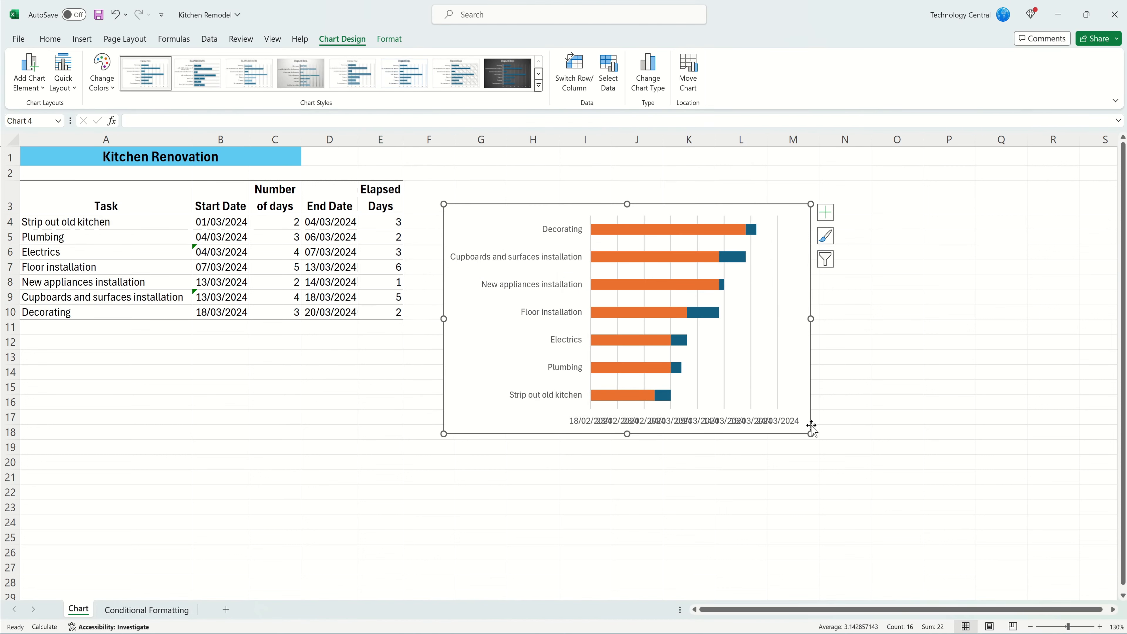
left_click_drag(810, 434, 896, 474)
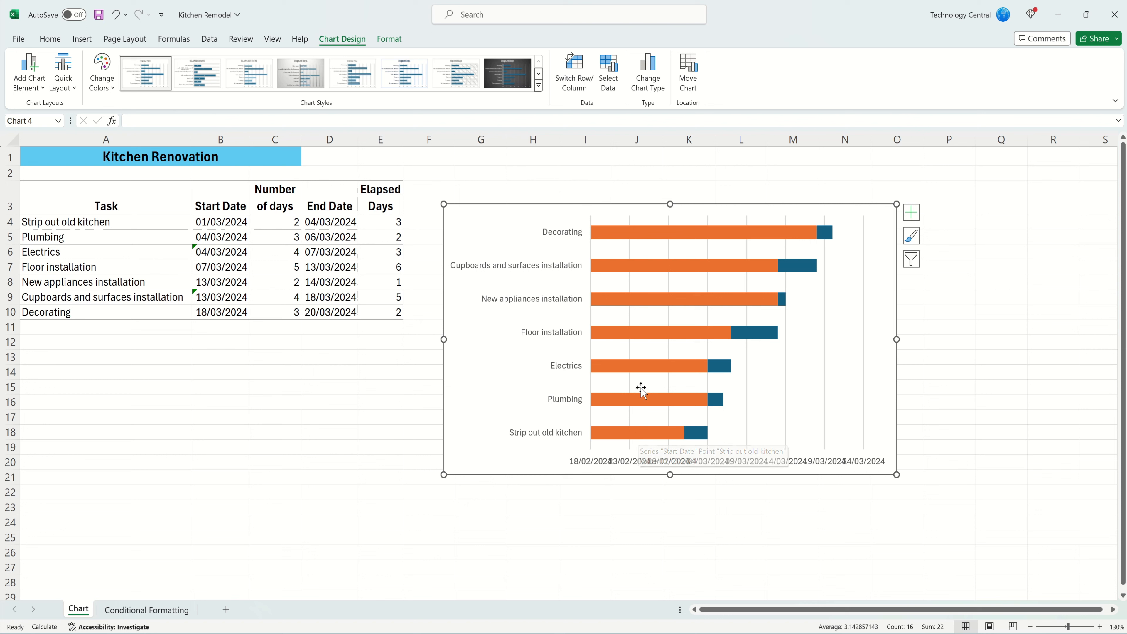
Hide the Start Date series in the stacked bar chart by giving its bars no fill and no border line
left_click(675, 237)
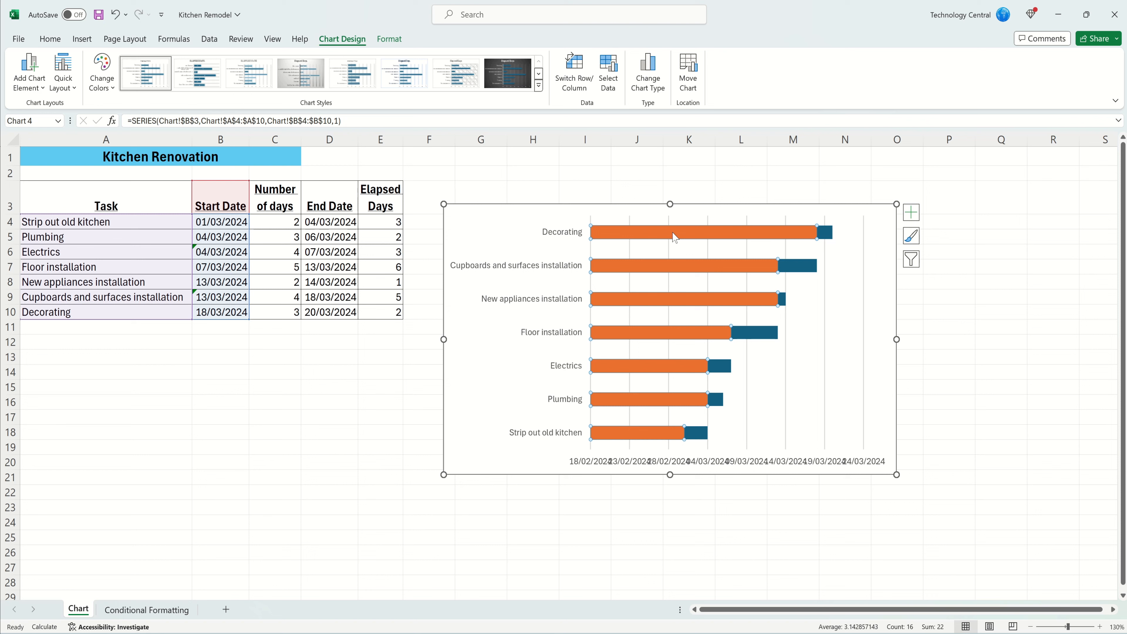
right_click(674, 237)
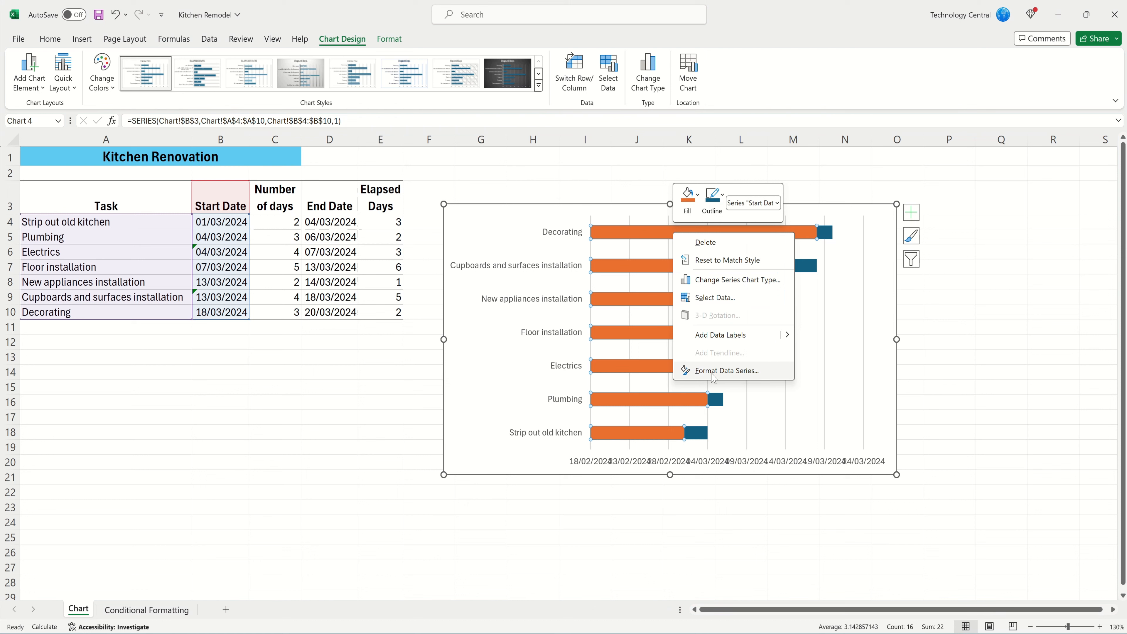
left_click(726, 371)
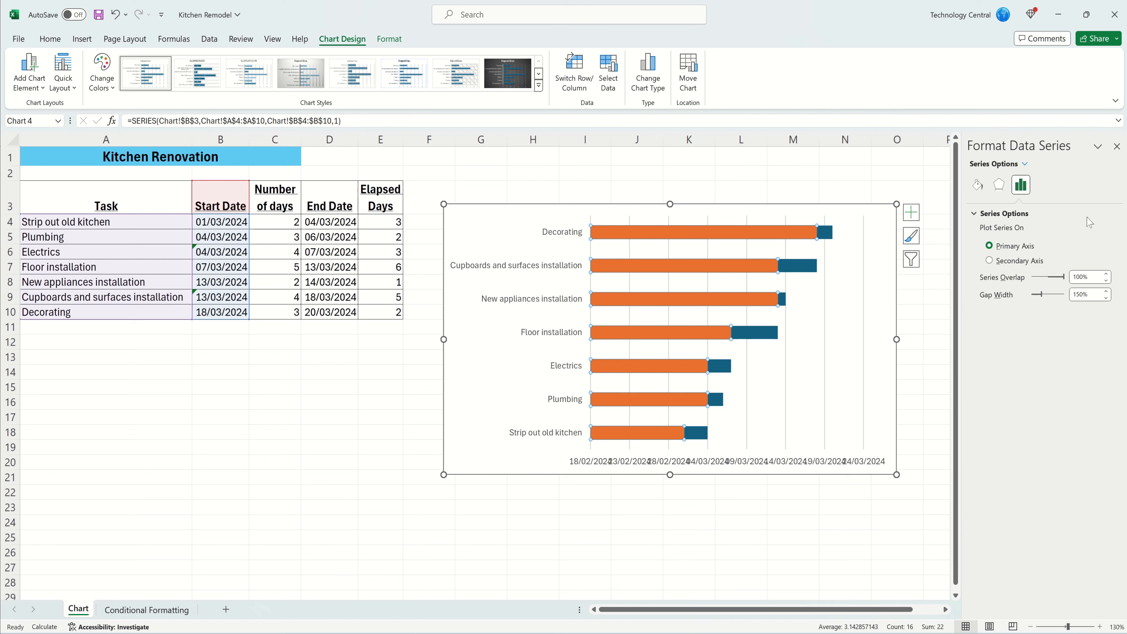
left_click(978, 186)
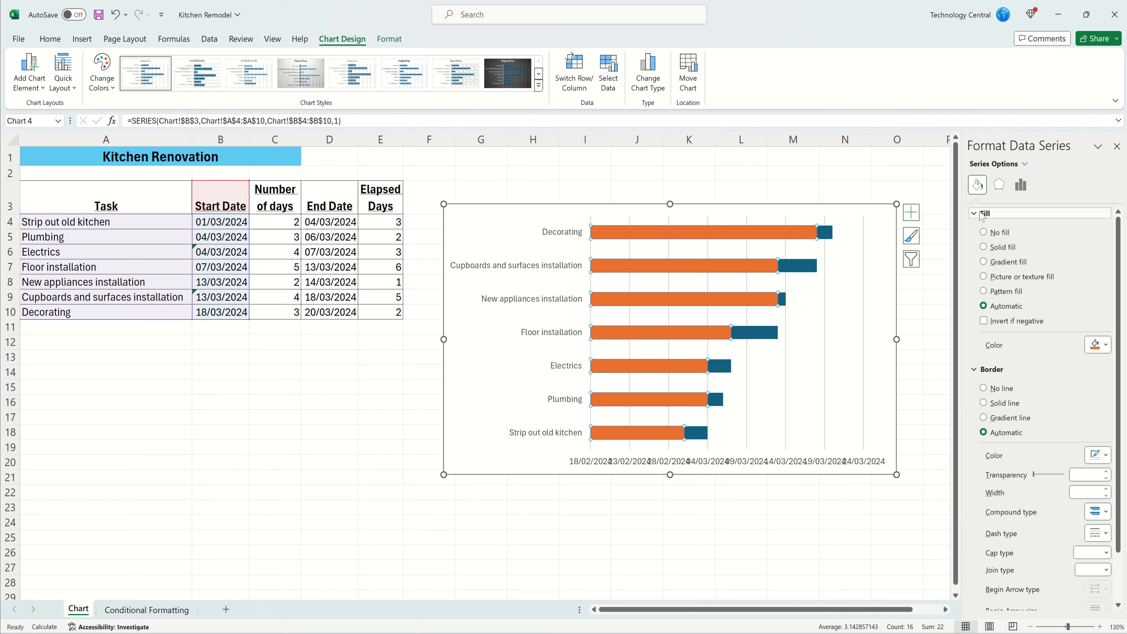
left_click(983, 233)
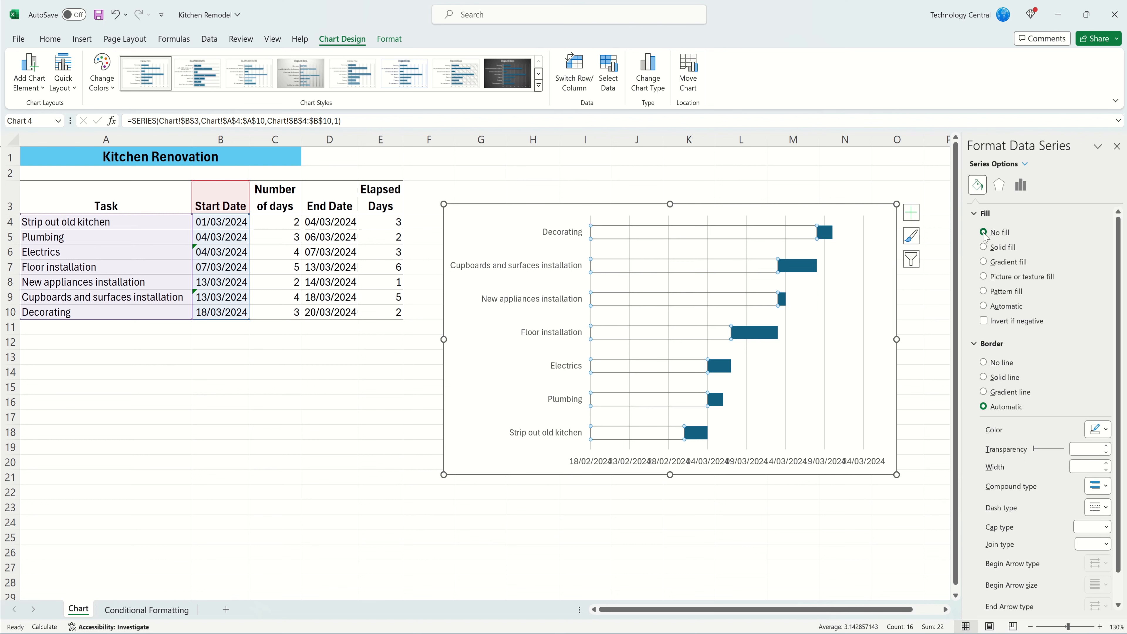
left_click(983, 363)
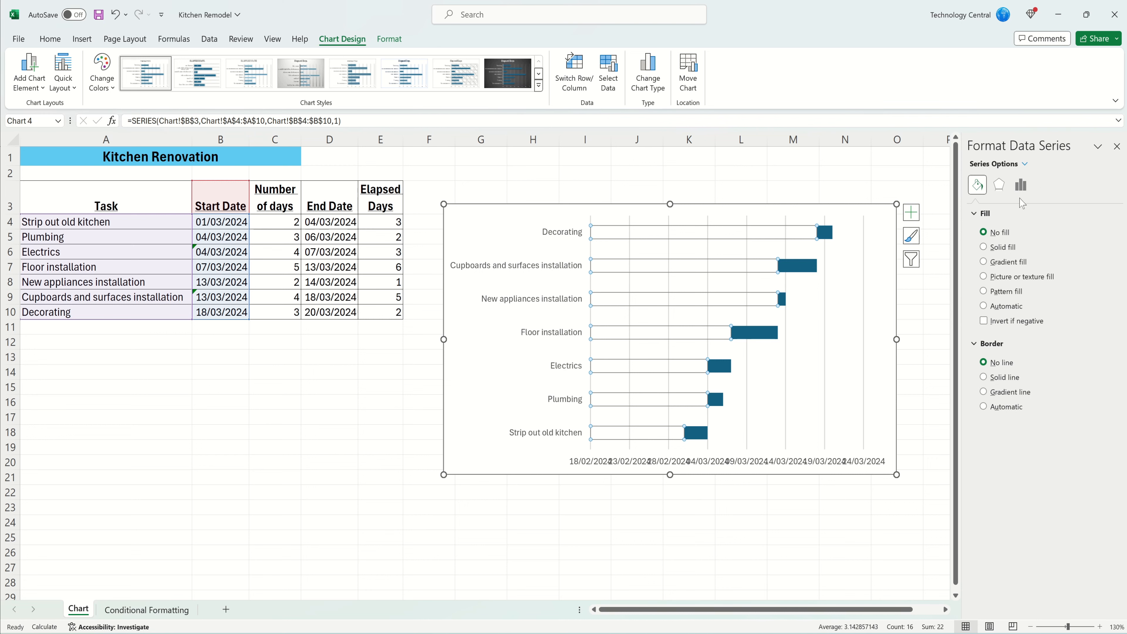
left_click(1117, 147)
left_click(943, 338)
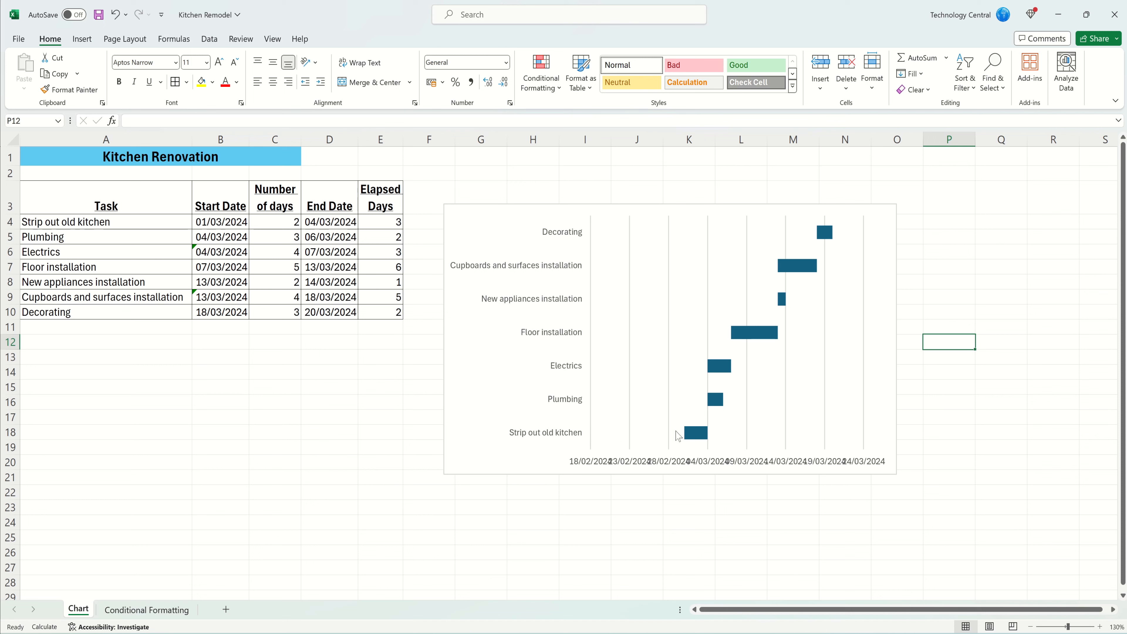
Set the minimum bound of the chart's horizontal date axis to 01/03/24
mouse_move(683, 435)
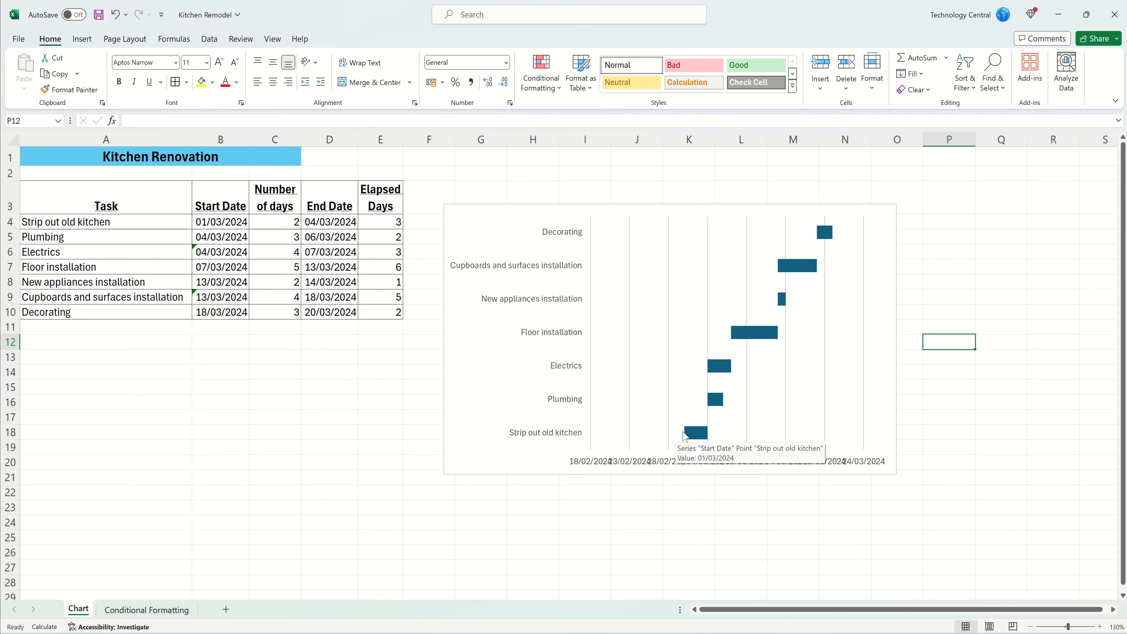
left_click(657, 463)
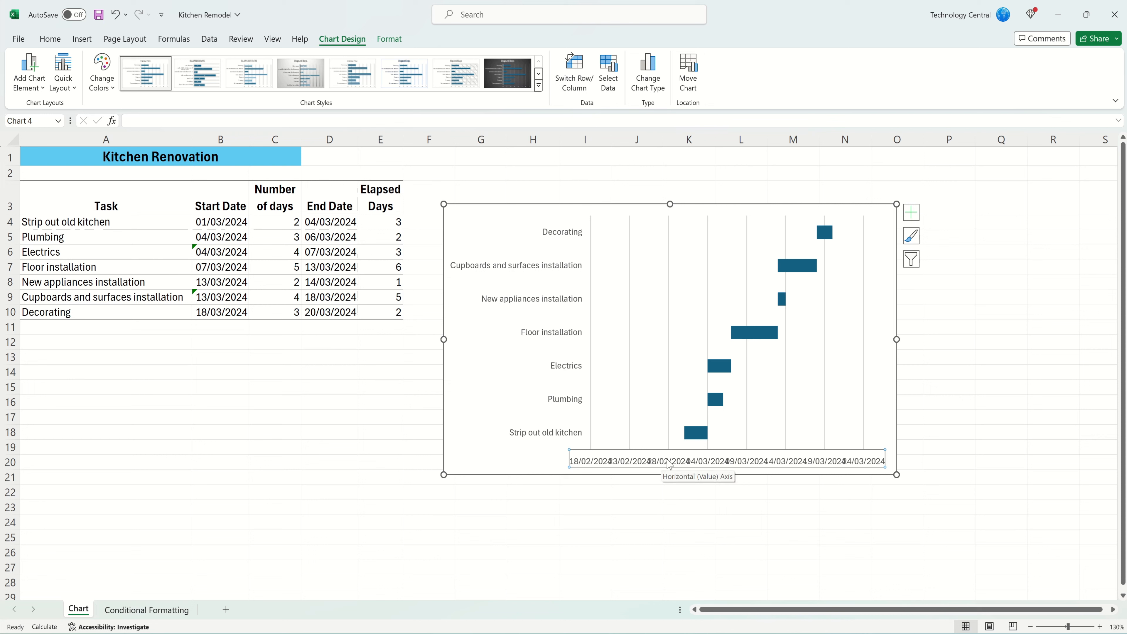
right_click(669, 464)
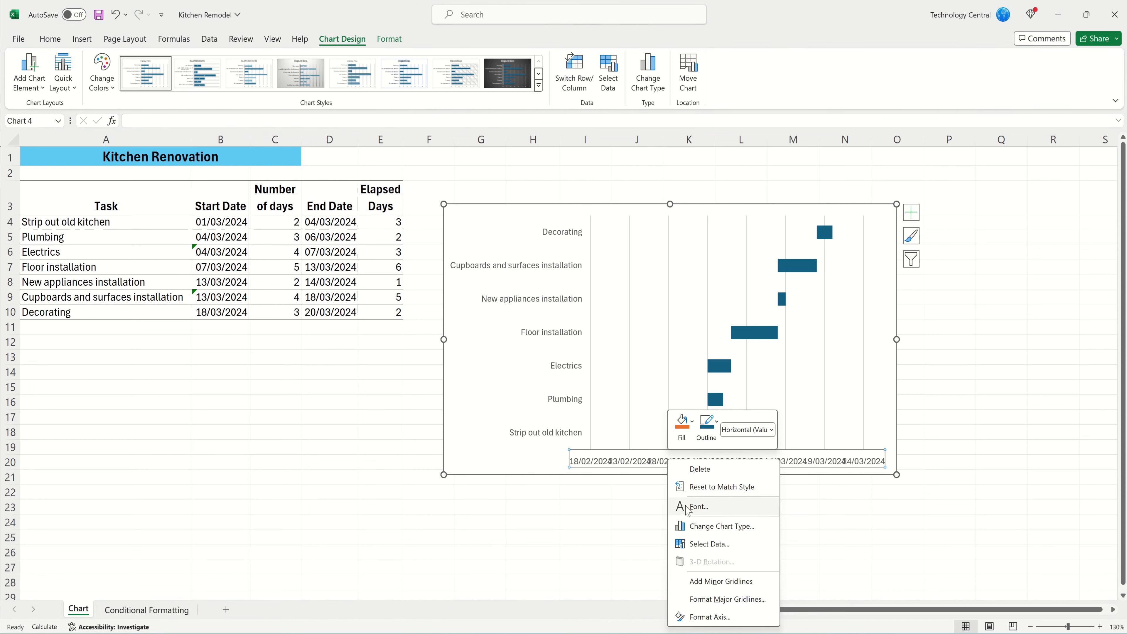
left_click(719, 617)
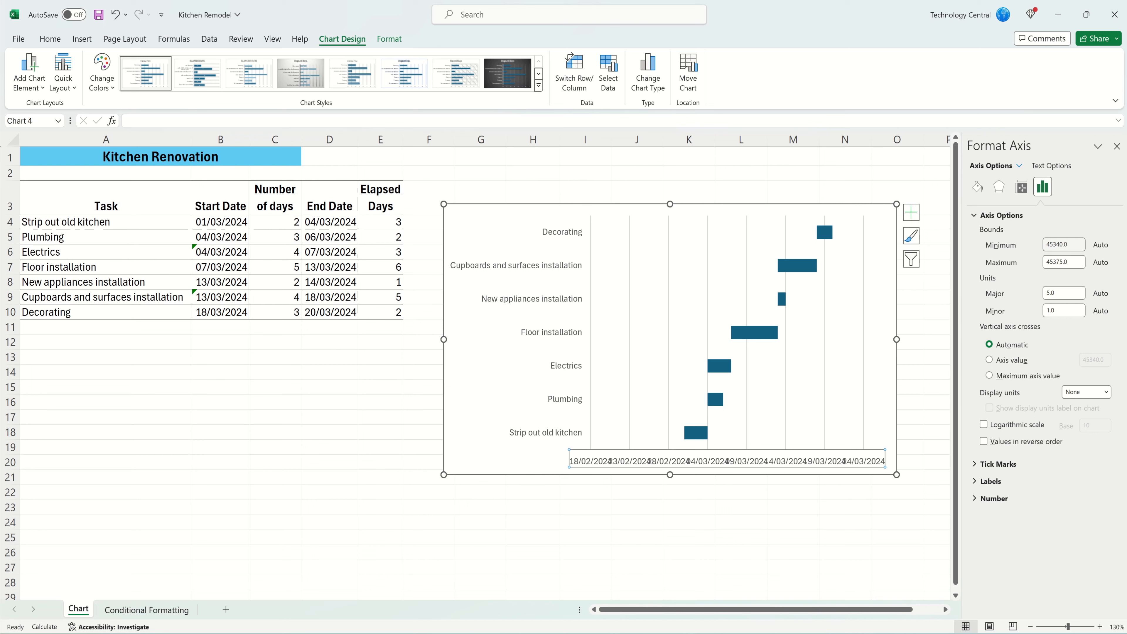
left_click(1063, 245)
type("01/03/24")
key("Return")
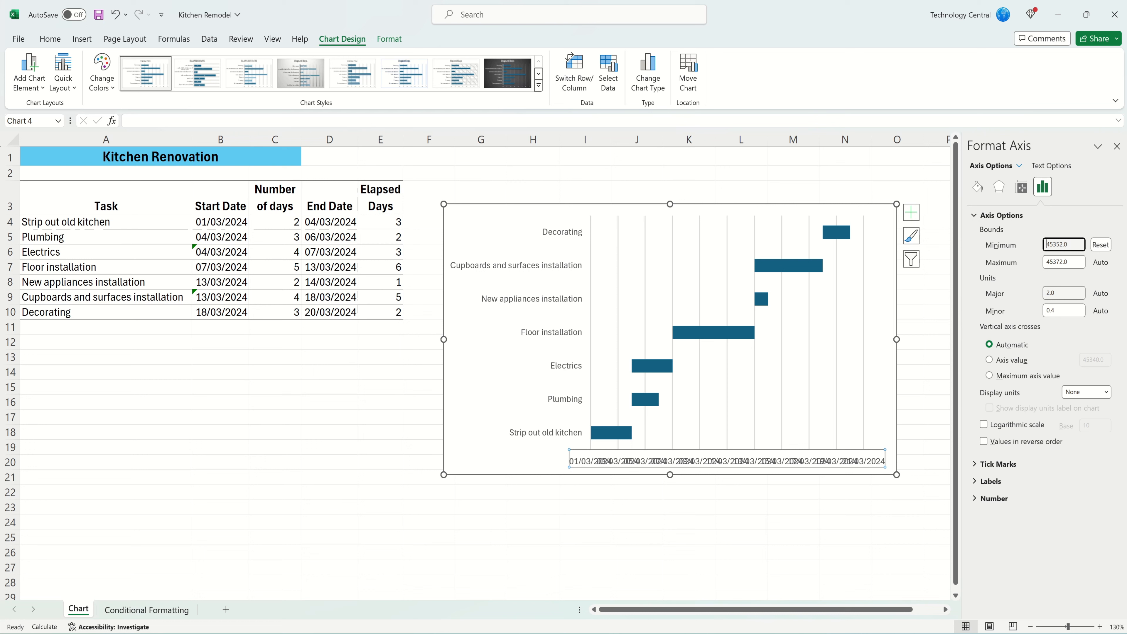
Set the date axis units to 7 for major and 1 for minor, and finish formatting the axis
double_click(1047, 293)
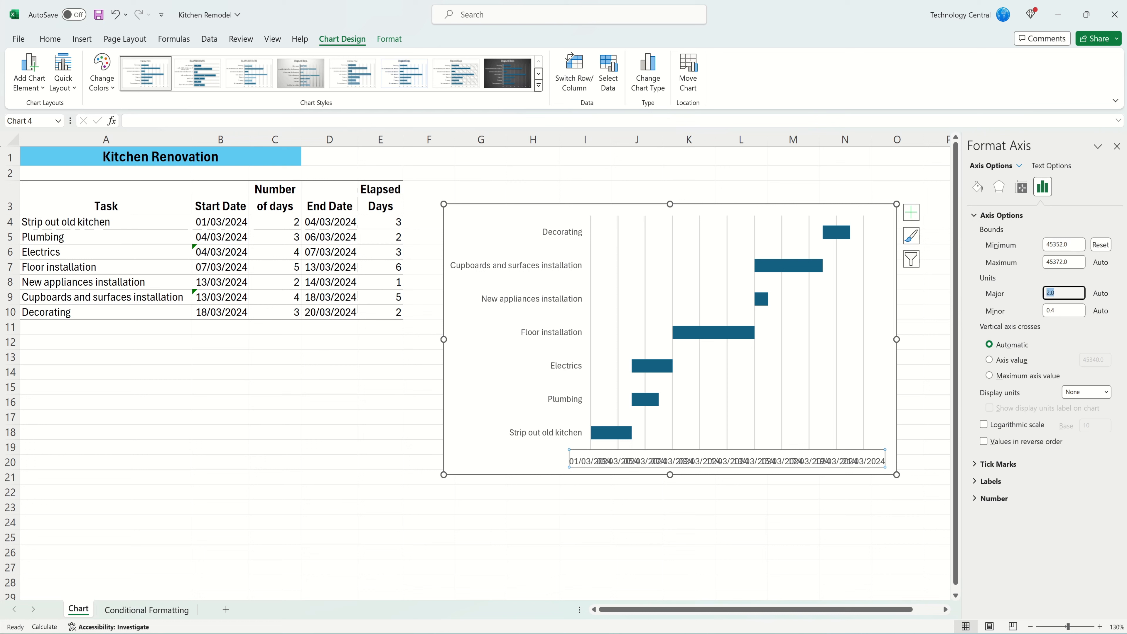
type("7")
key("Return")
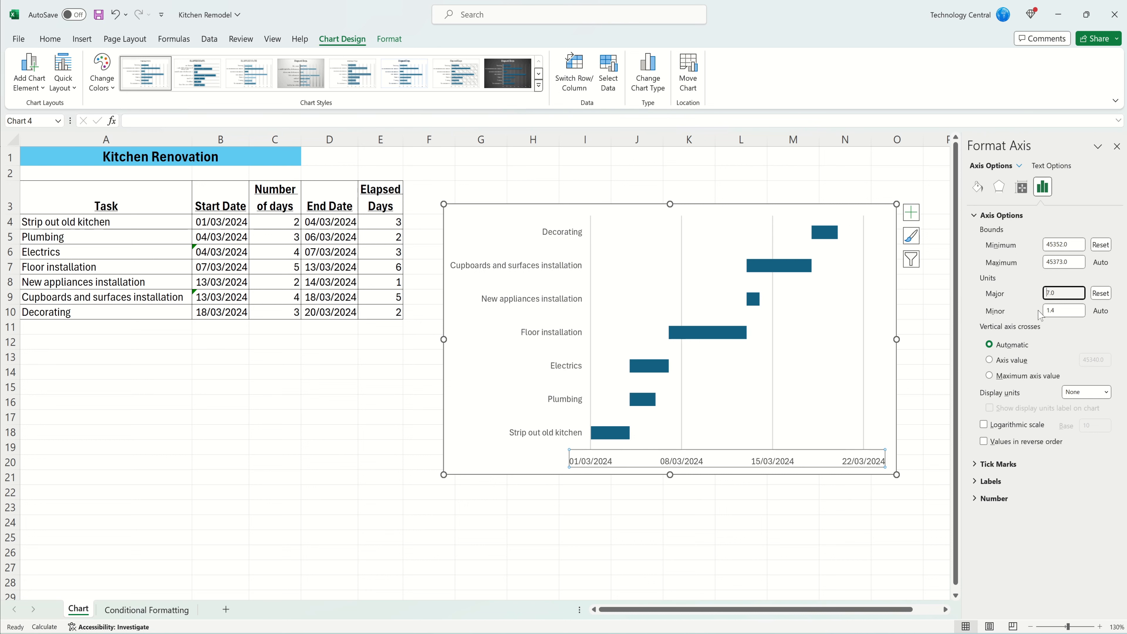
double_click(1047, 311)
type("1")
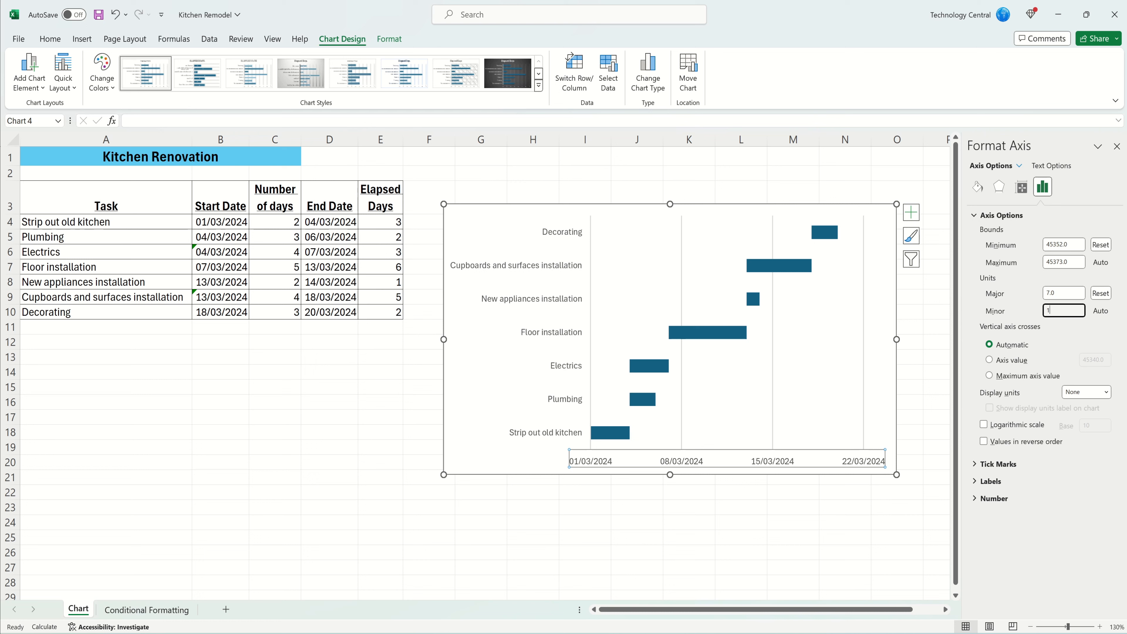
key("Return")
left_click(1117, 147)
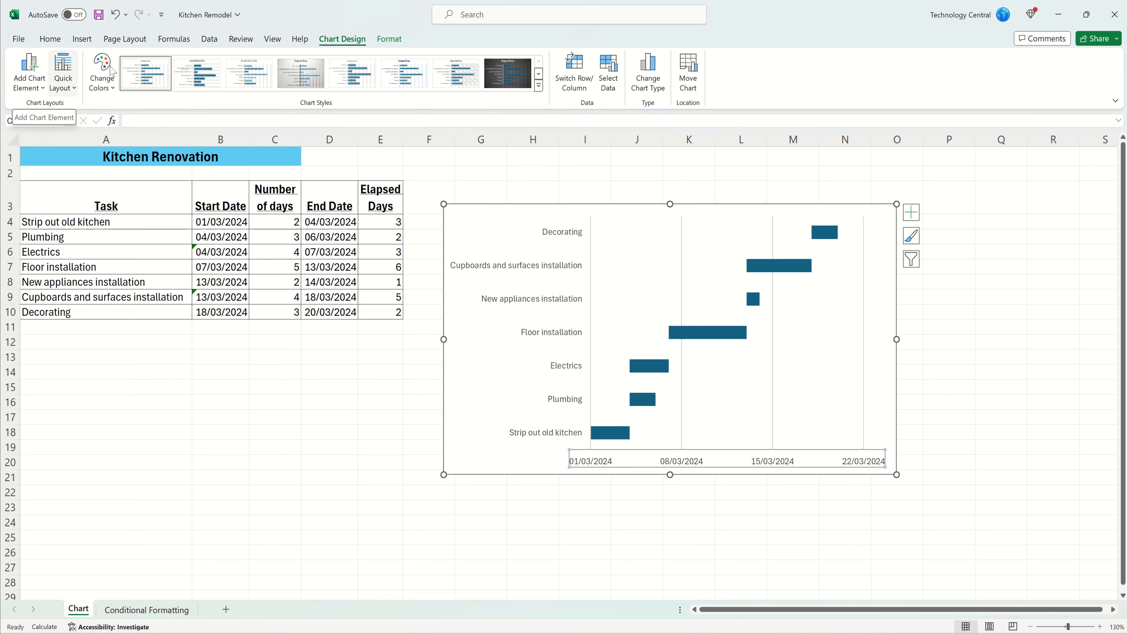
Add primary minor vertical gridlines to the Gantt chart
left_click(35, 87)
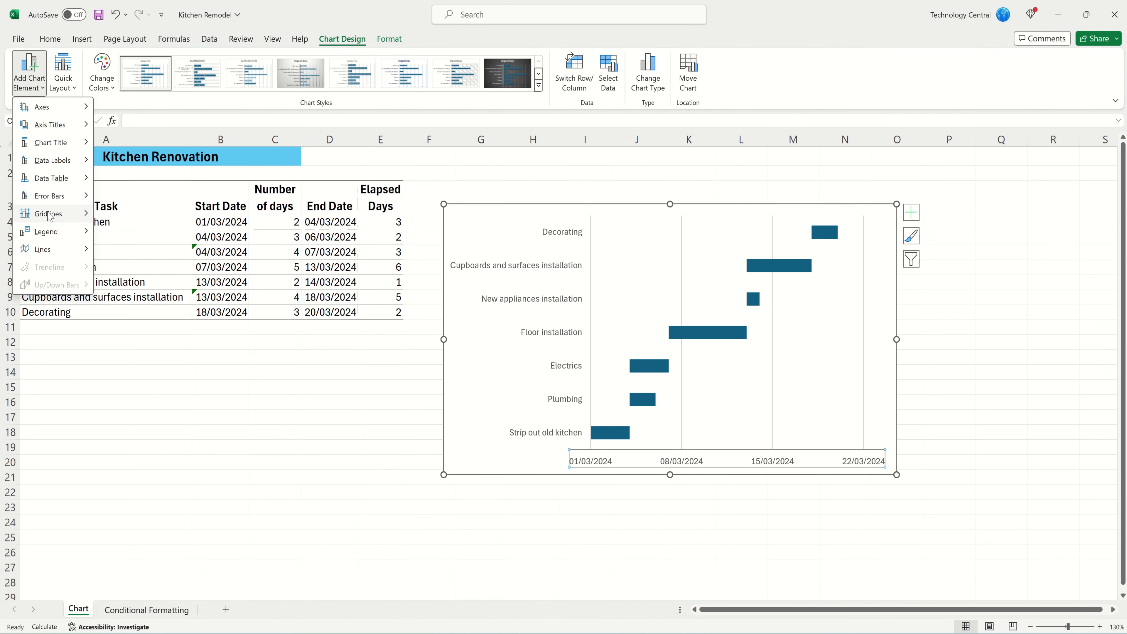
mouse_move(48, 215)
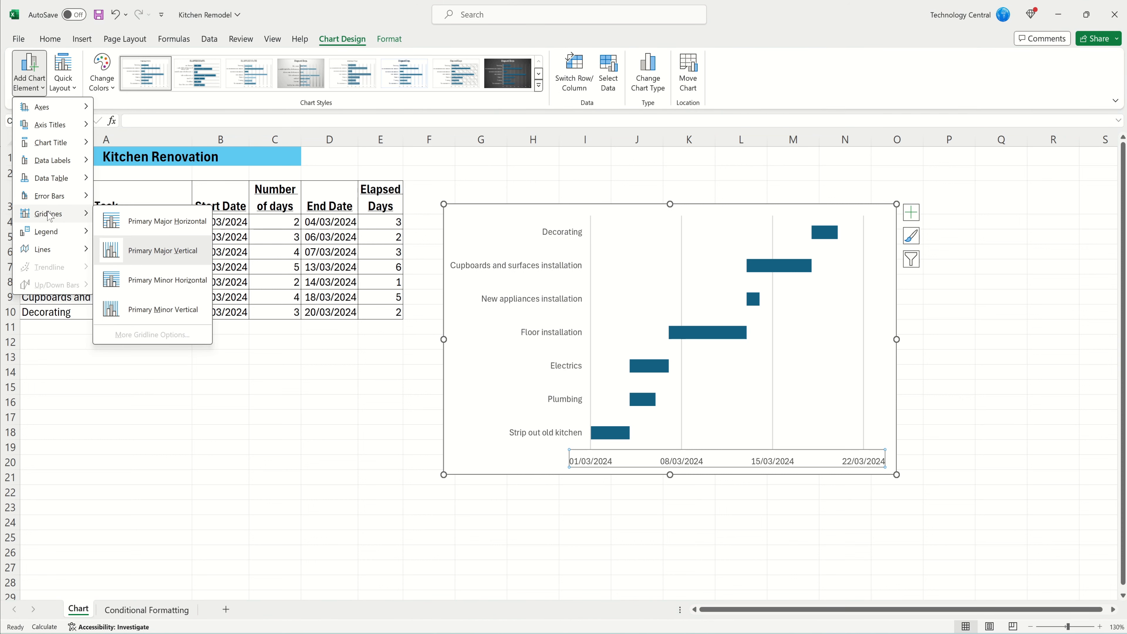
left_click(160, 318)
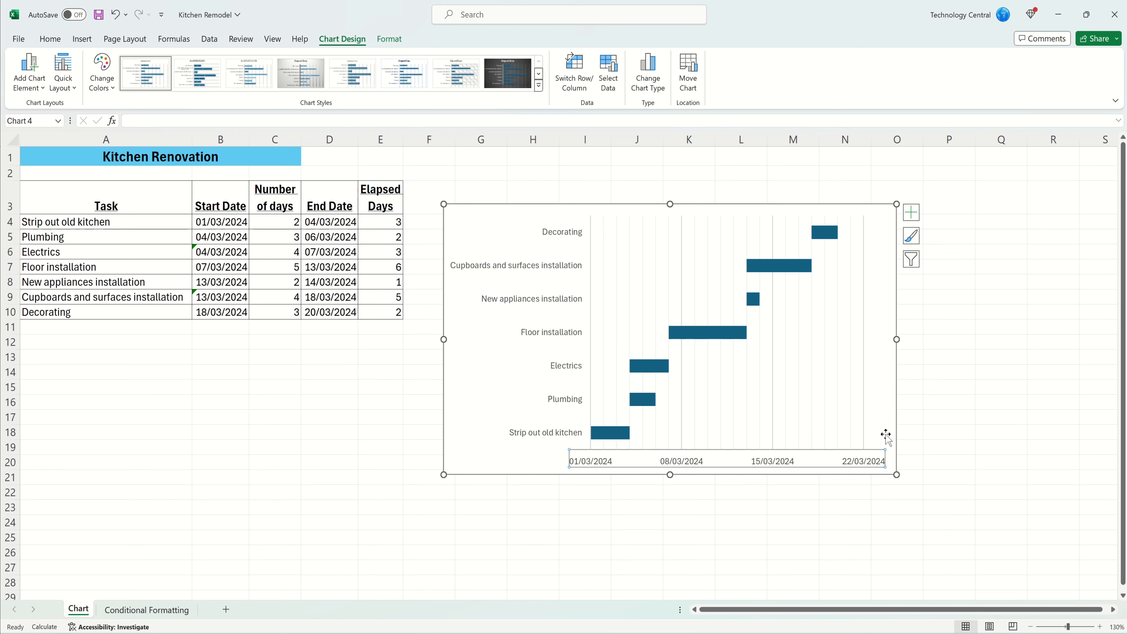
Put the categories of the chart's vertical task axis in reverse order and deselect the chart
left_click(534, 272)
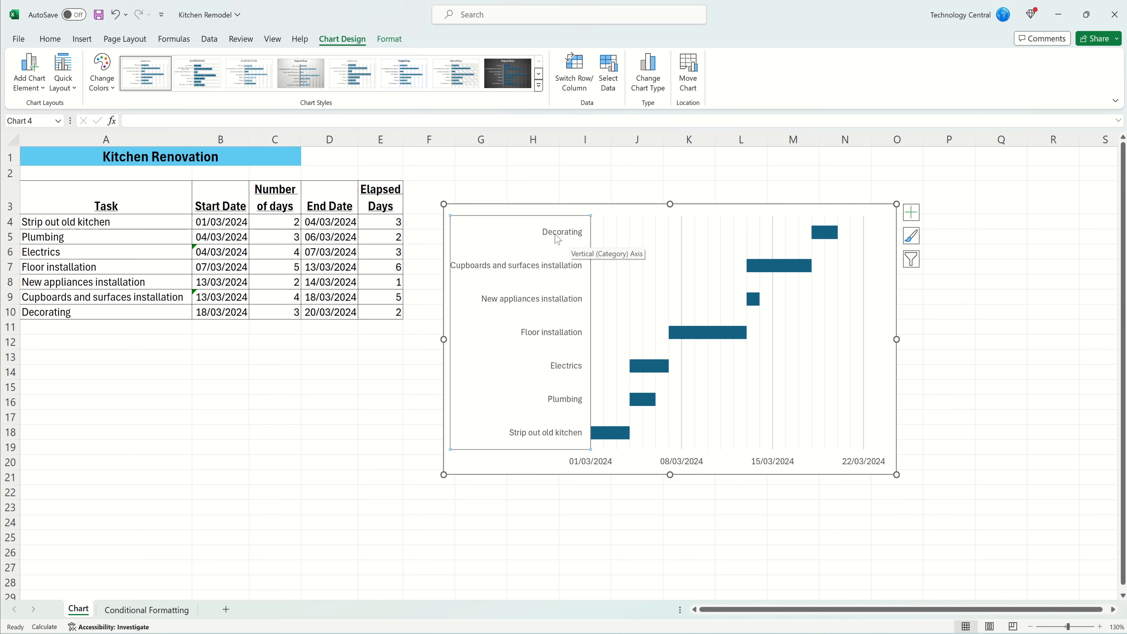
right_click(542, 266)
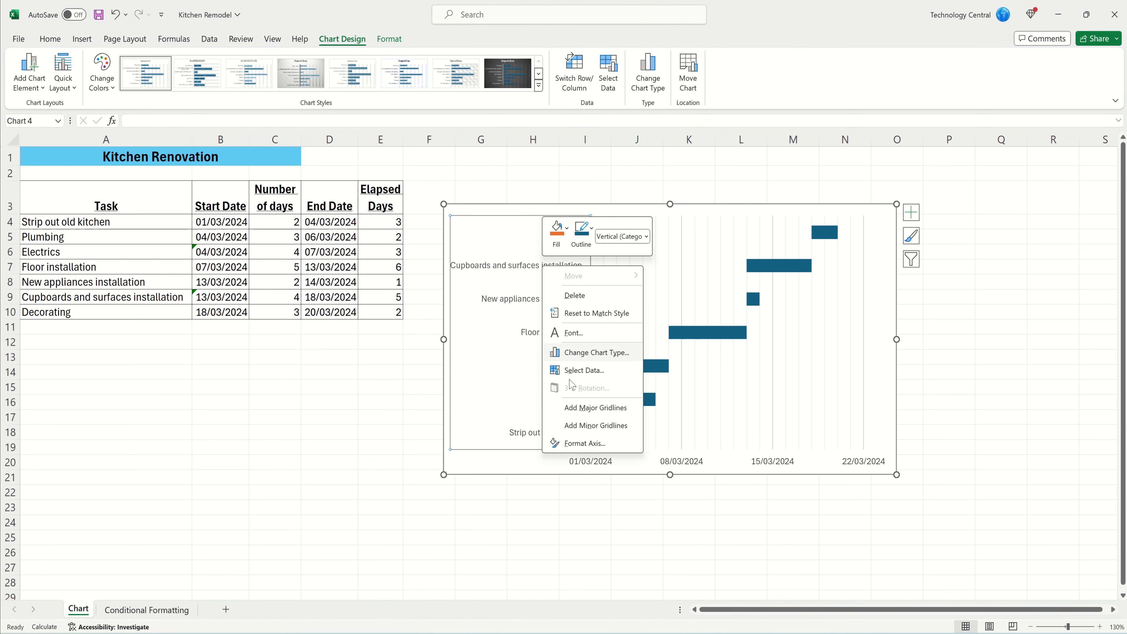
left_click(585, 443)
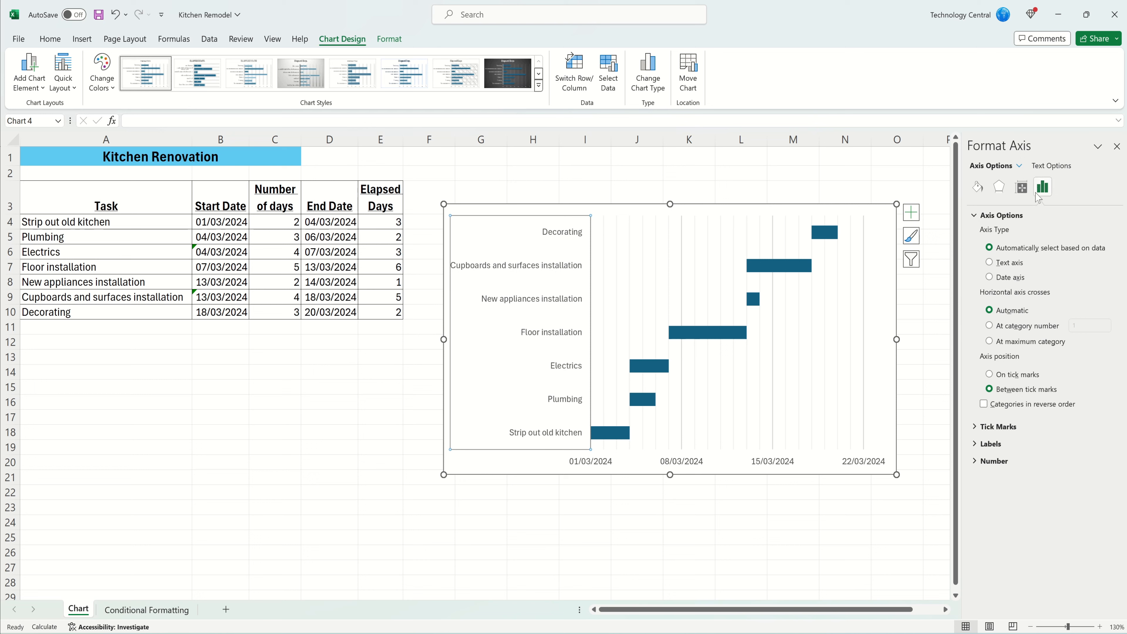
left_click(984, 404)
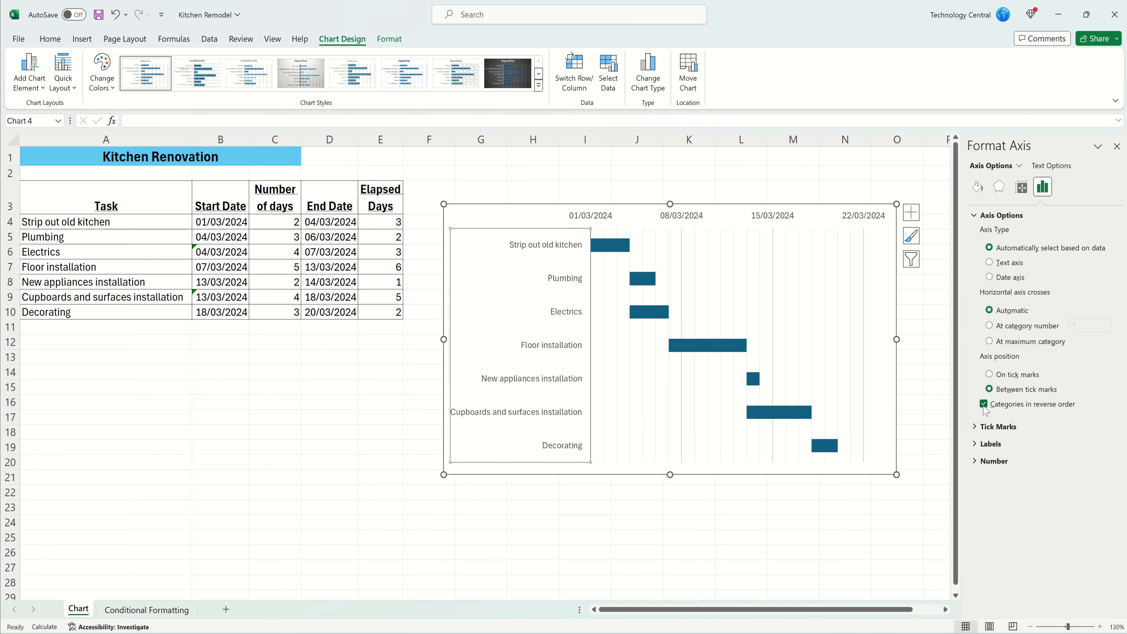
left_click(1117, 146)
left_click(923, 326)
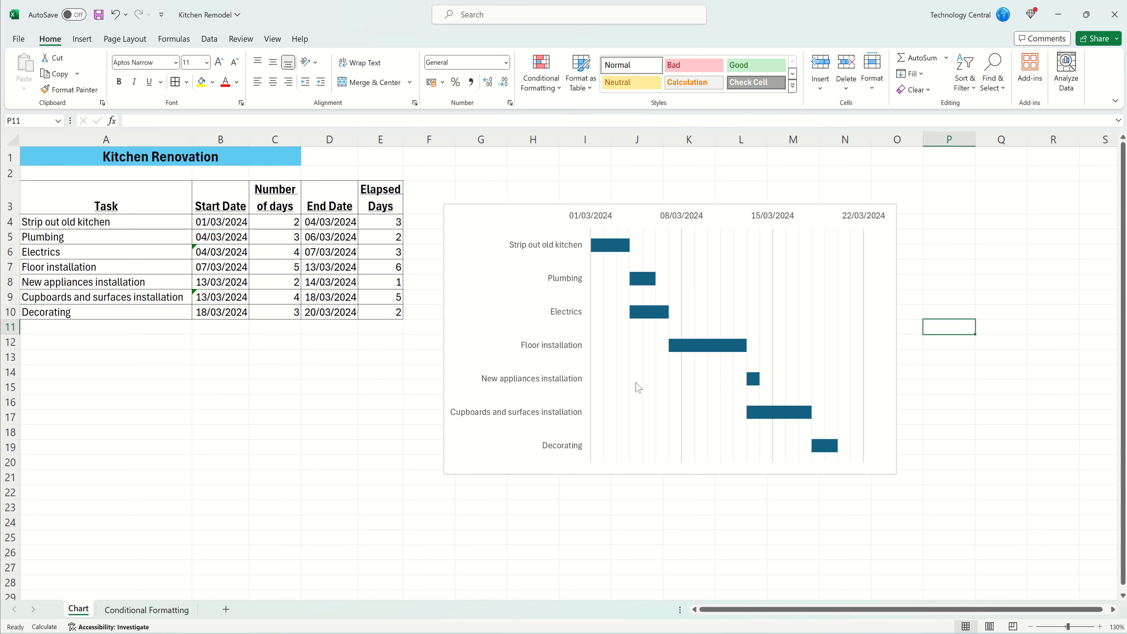
On the Conditional Formatting sheet, enter the date 01/03/2024 in F3 and autofit column F's width
left_click(165, 615)
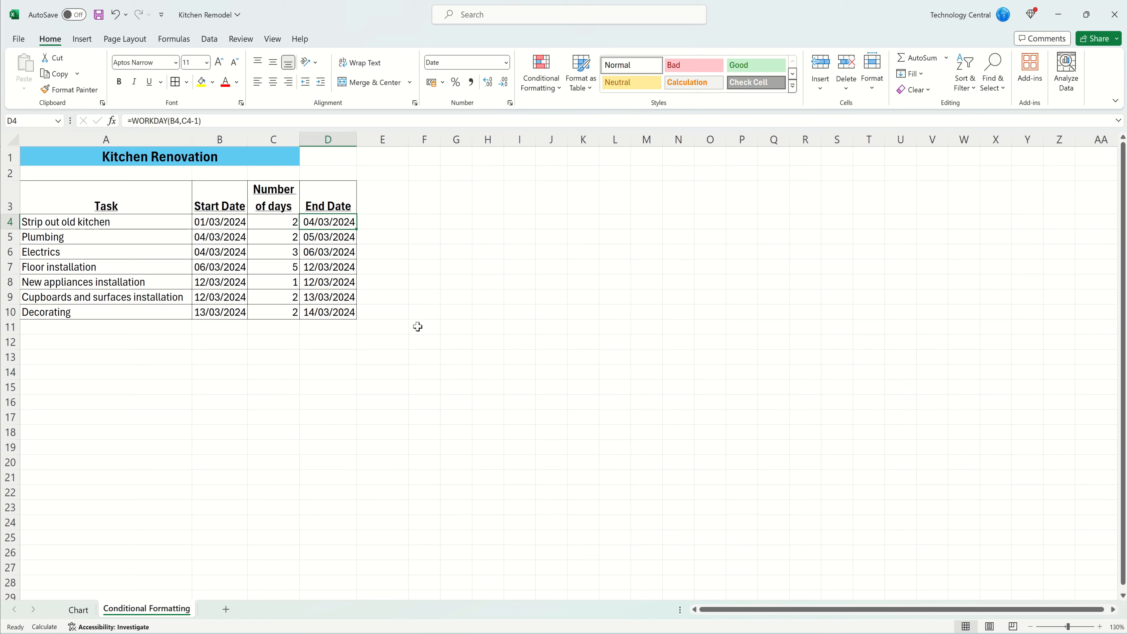
left_click(423, 202)
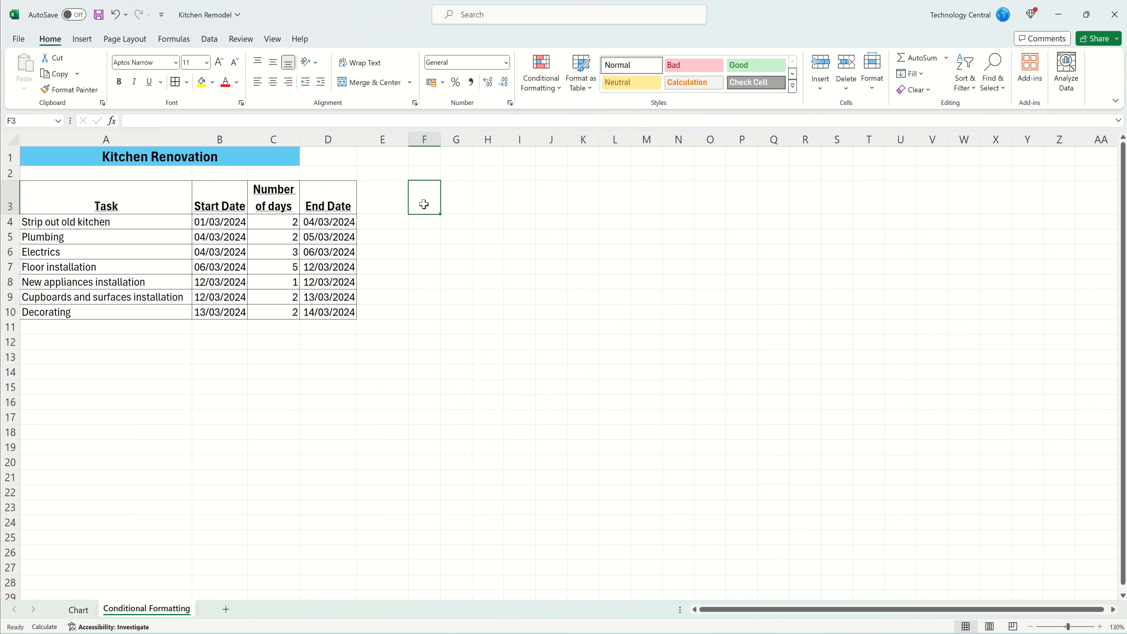
type("01/0")
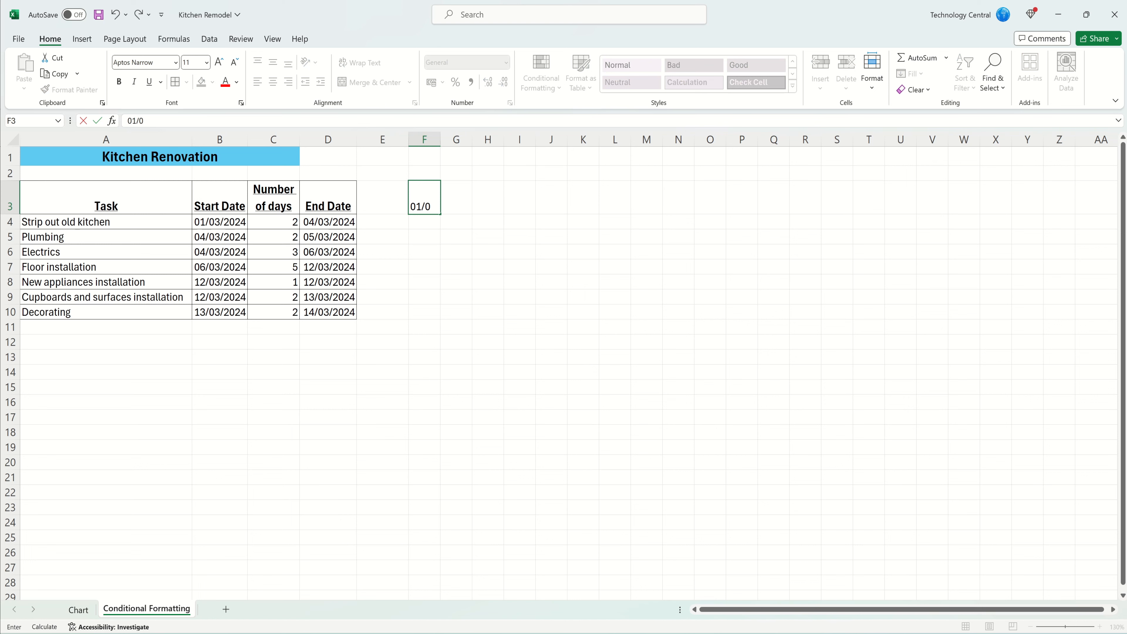
type("3/2024")
key("Return")
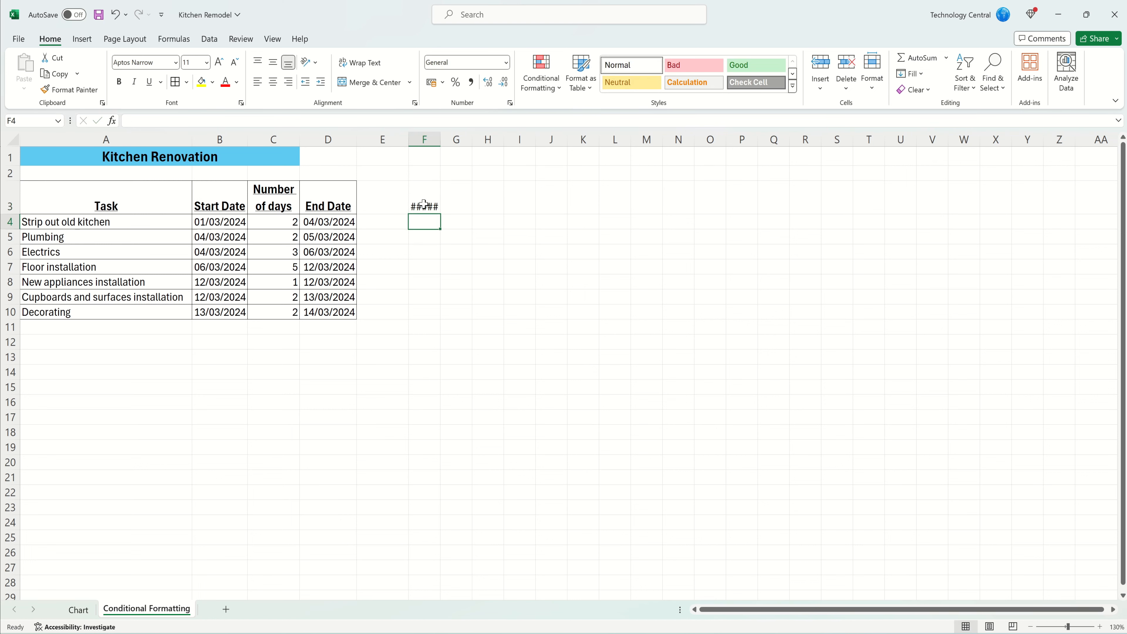
double_click(441, 139)
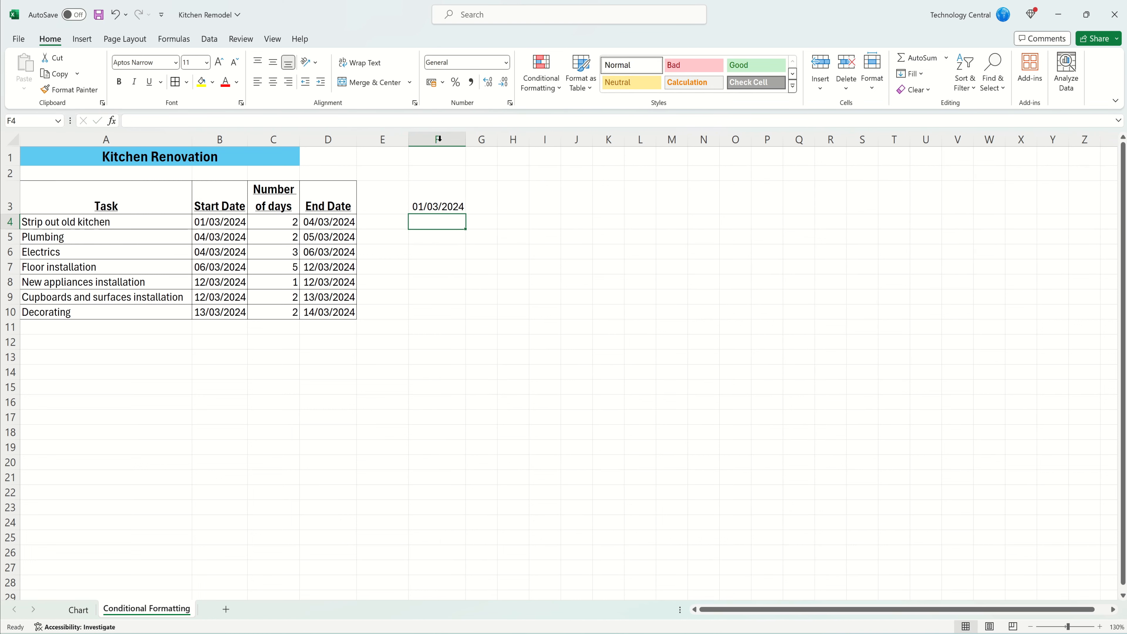
Fill the date in F3 across row 3 to Y3 as a daily series ending 20/03/2024
left_click(458, 206)
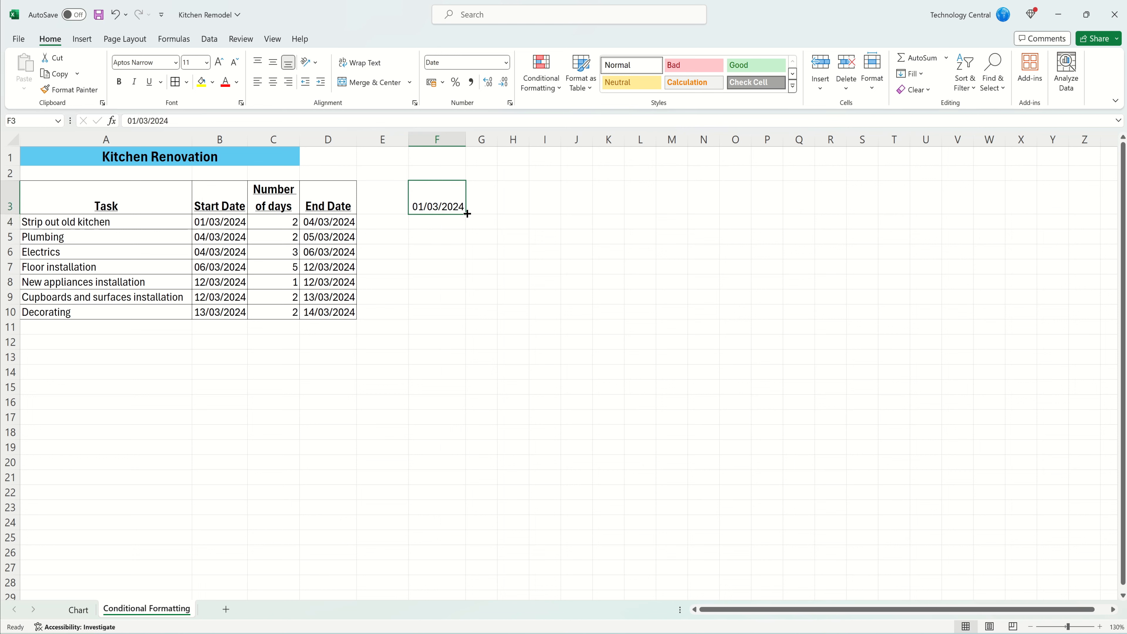
left_click_drag(468, 214, 1078, 207)
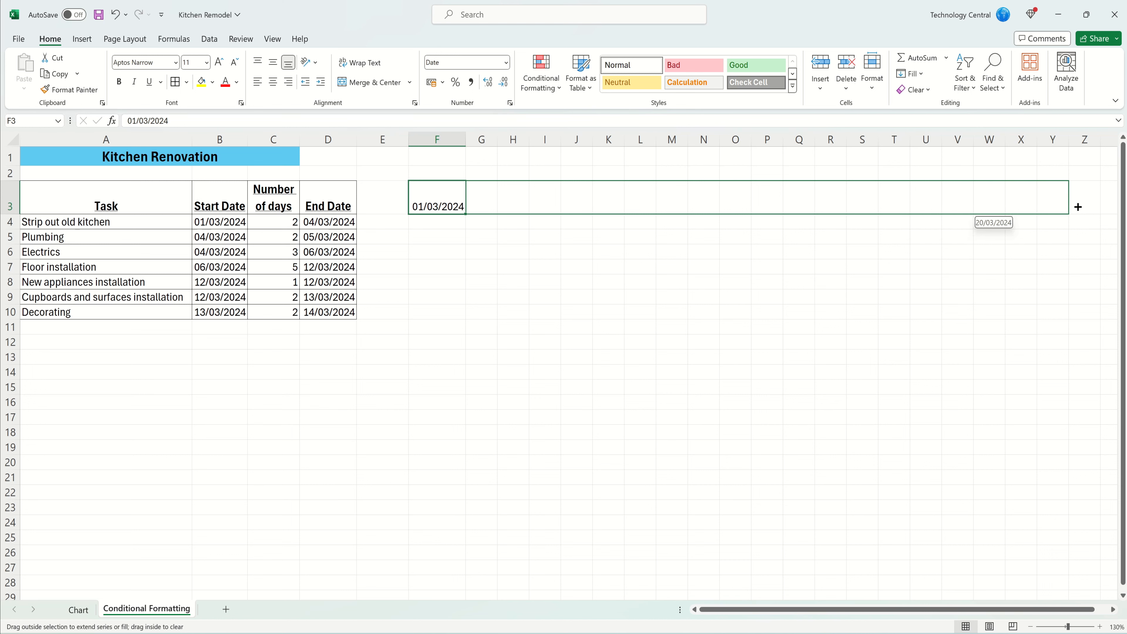
left_click_drag(1078, 207, 1078, 207)
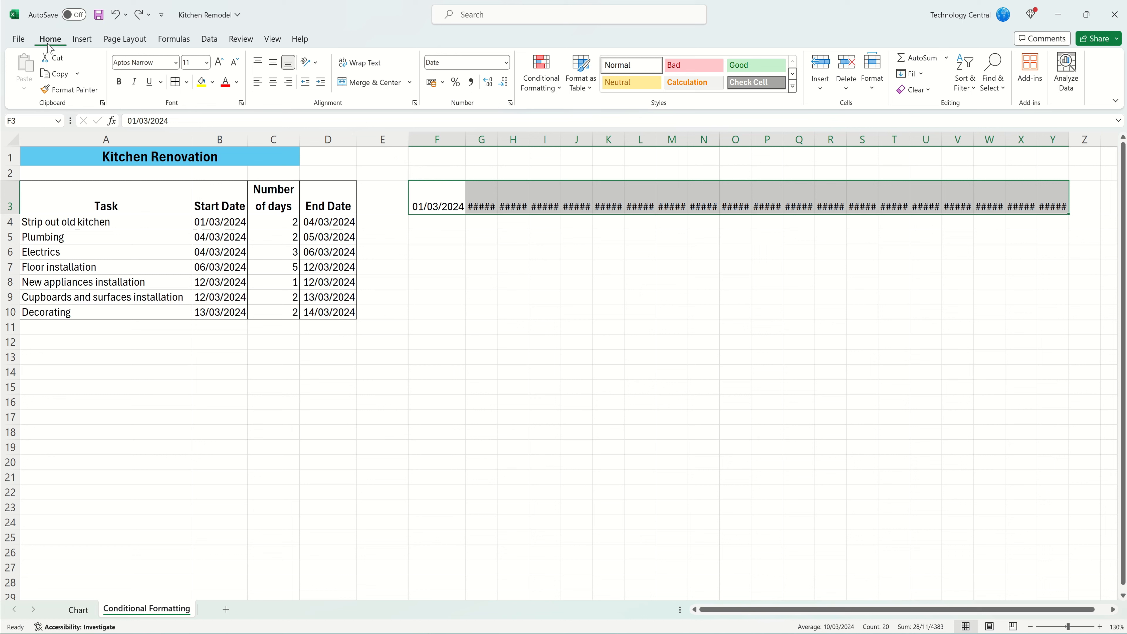
Angle the timeline dates in F3:Y3 counterclockwise and deselect the range
left_click(308, 65)
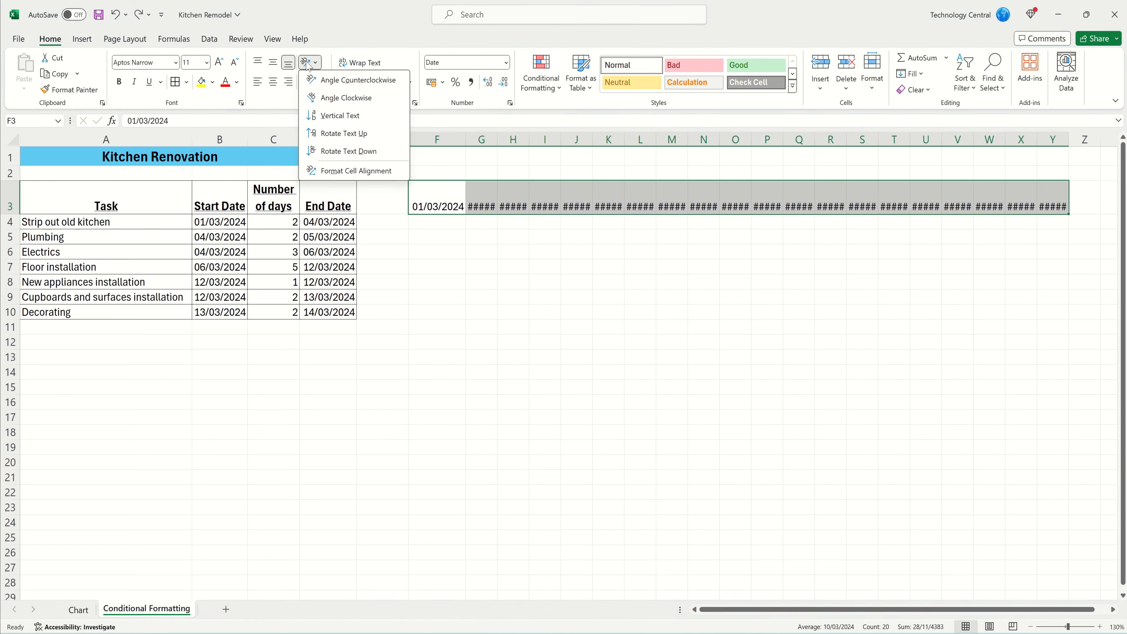
left_click(334, 84)
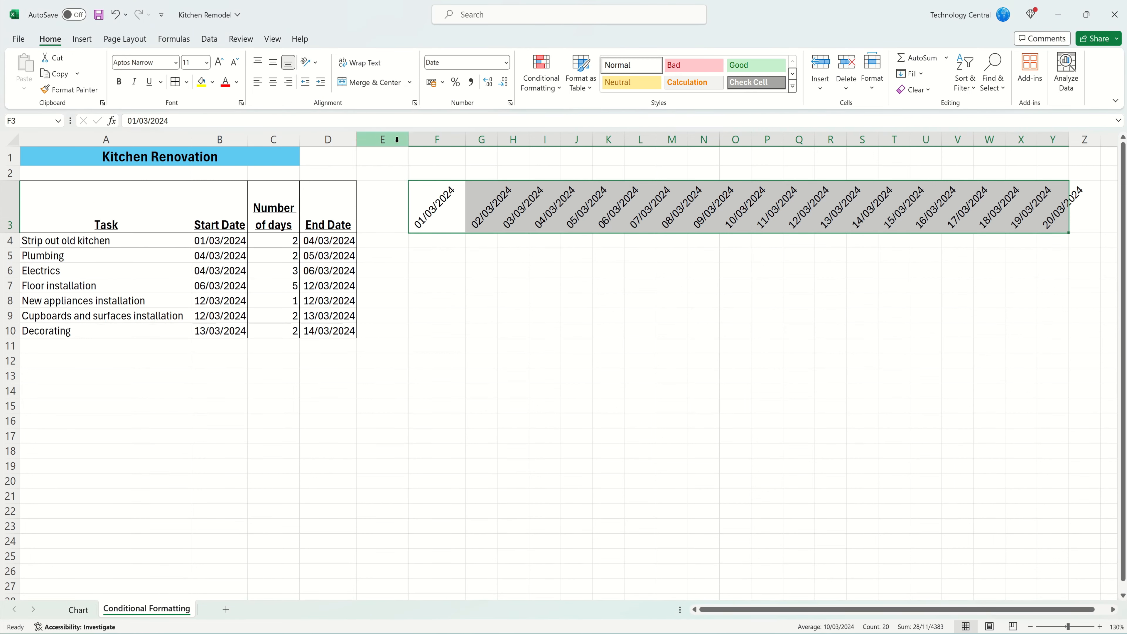
left_click(477, 256)
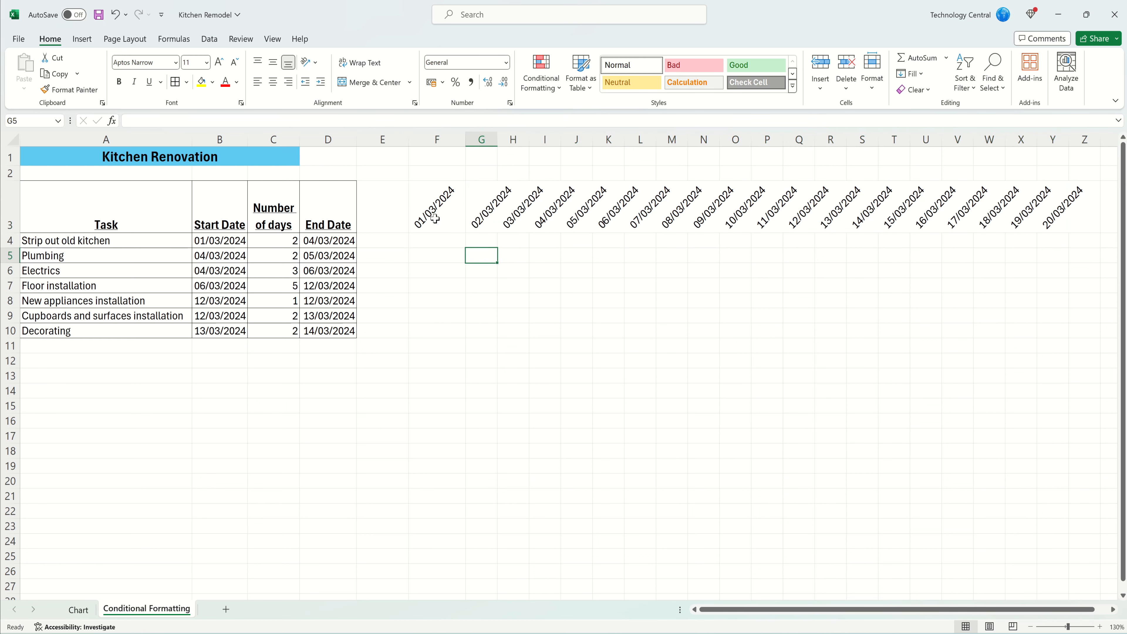
Narrow column F to roughly match the other date columns, apply all borders to F3:Y10 and deselect the range
left_click_drag(466, 147, 443, 140)
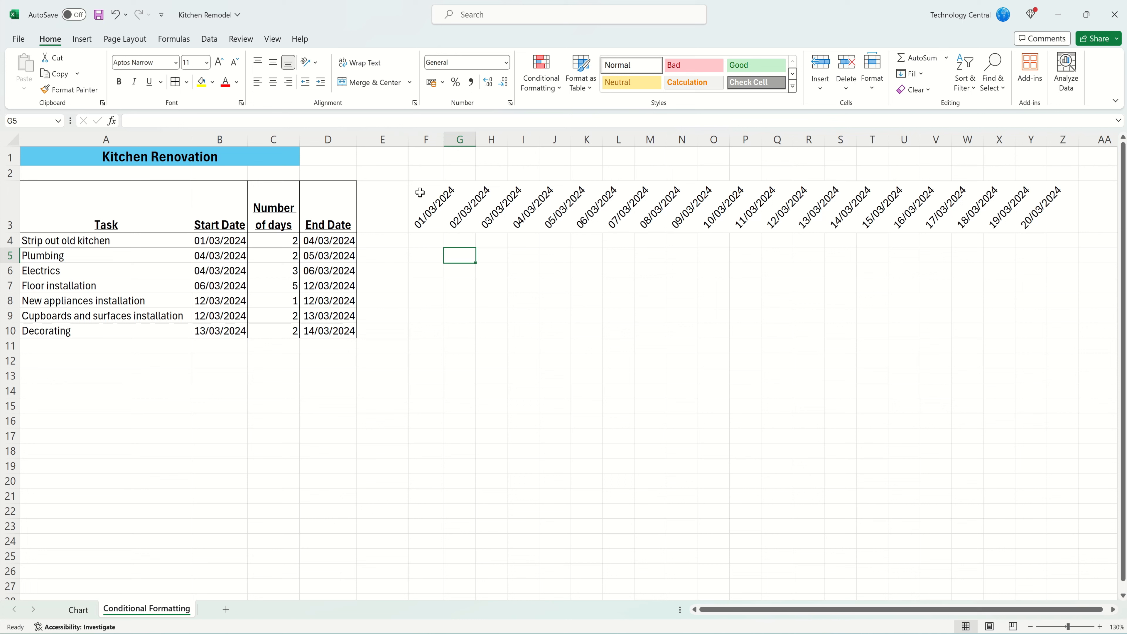
left_click_drag(420, 192, 1035, 331)
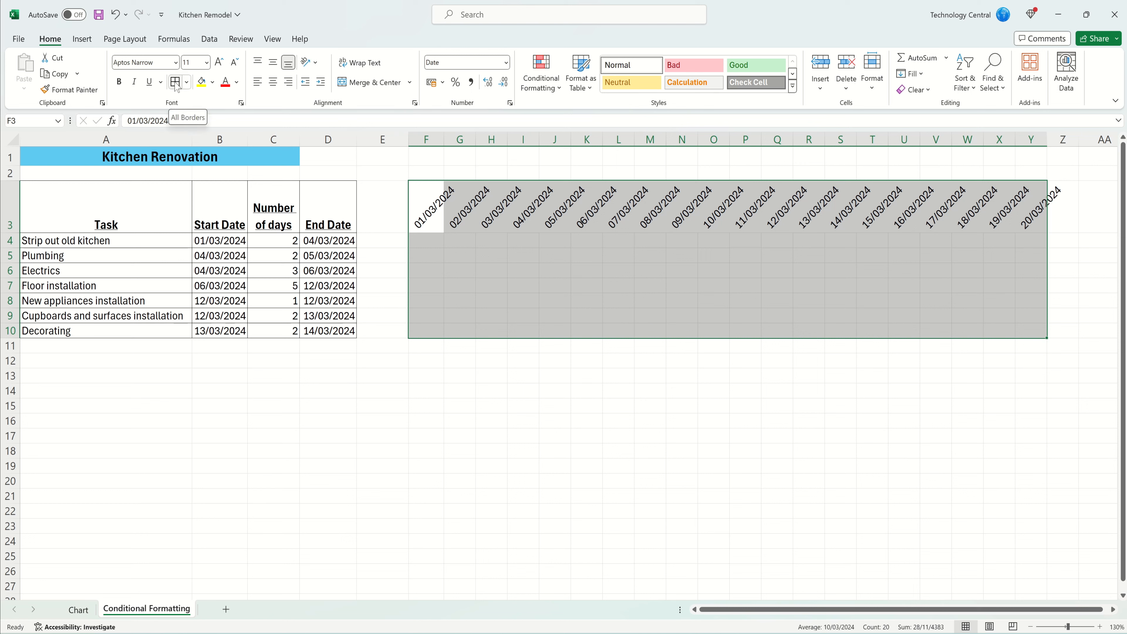
left_click(175, 82)
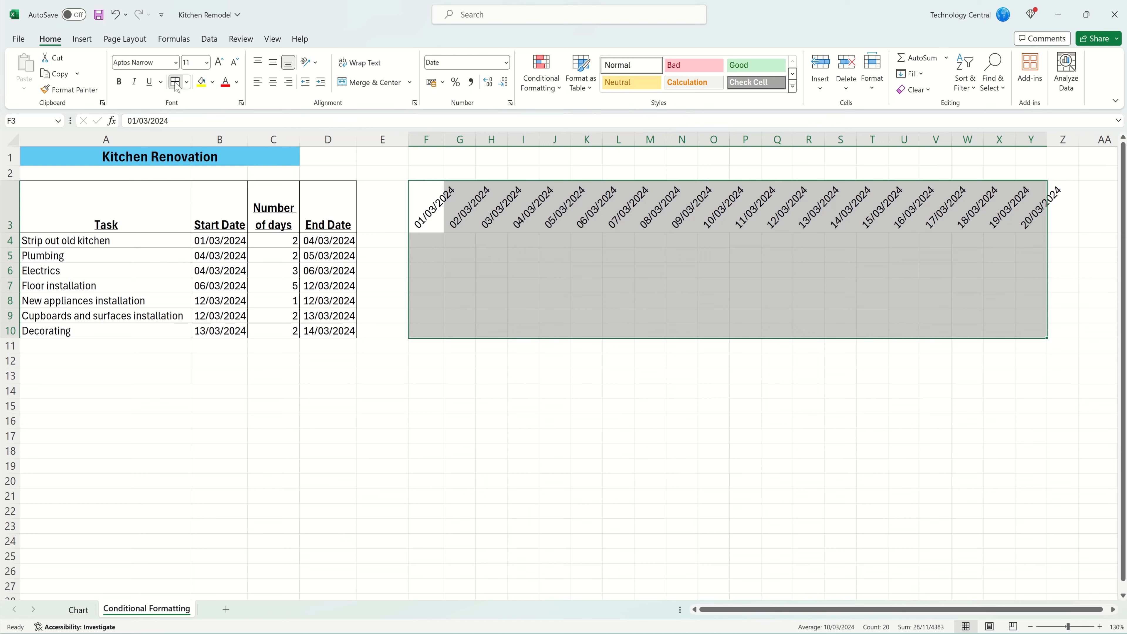
left_click(605, 359)
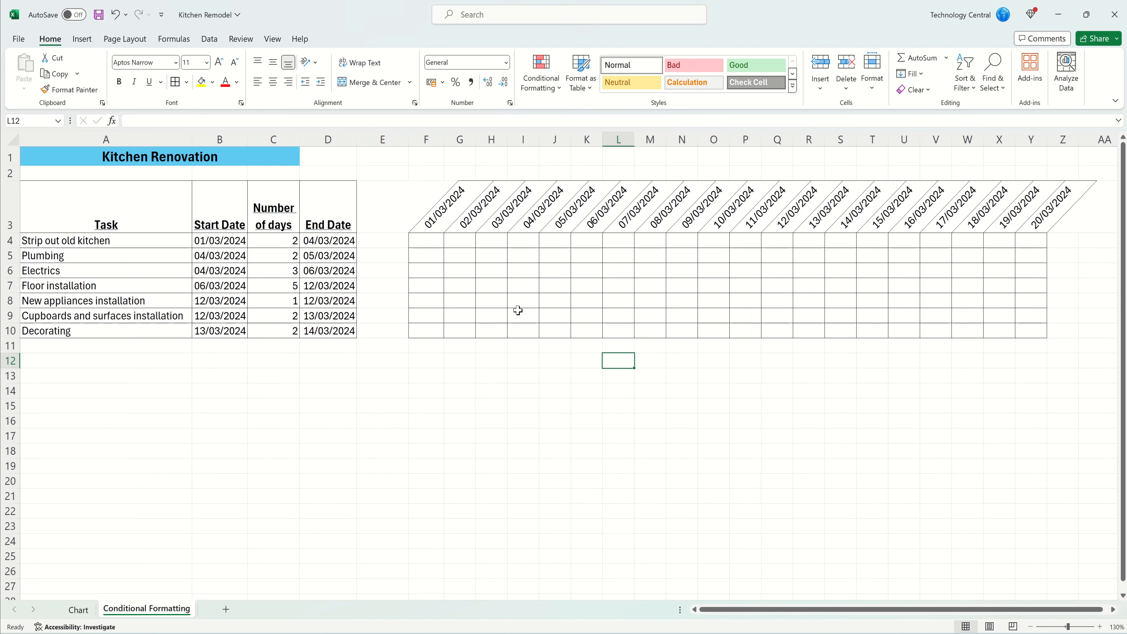
left_click(426, 240)
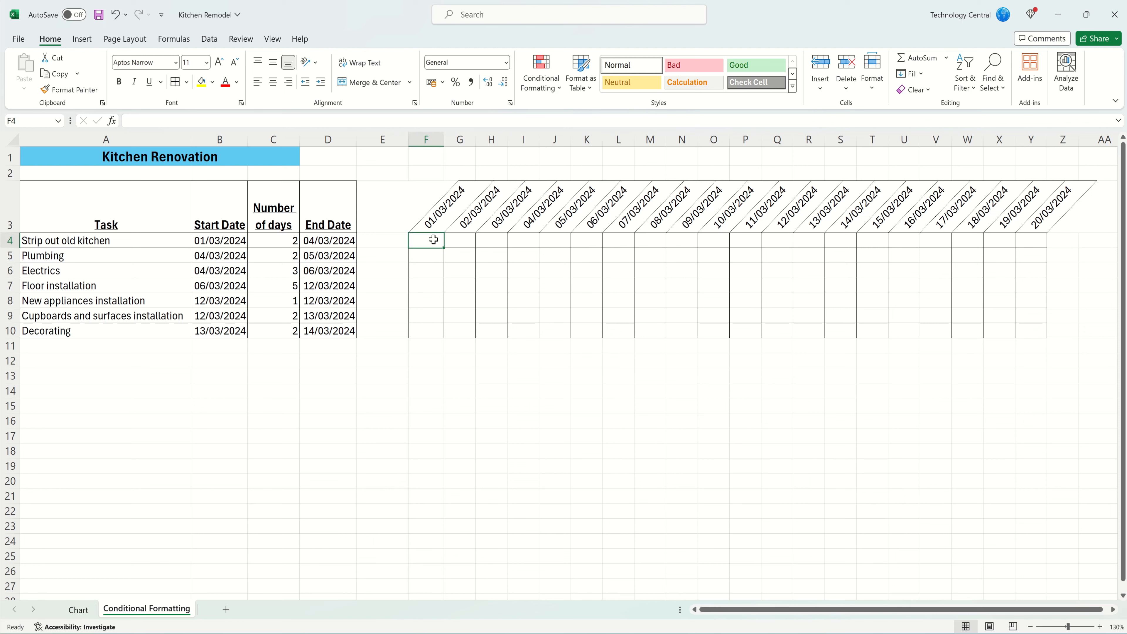
left_click_drag(486, 240, 430, 241)
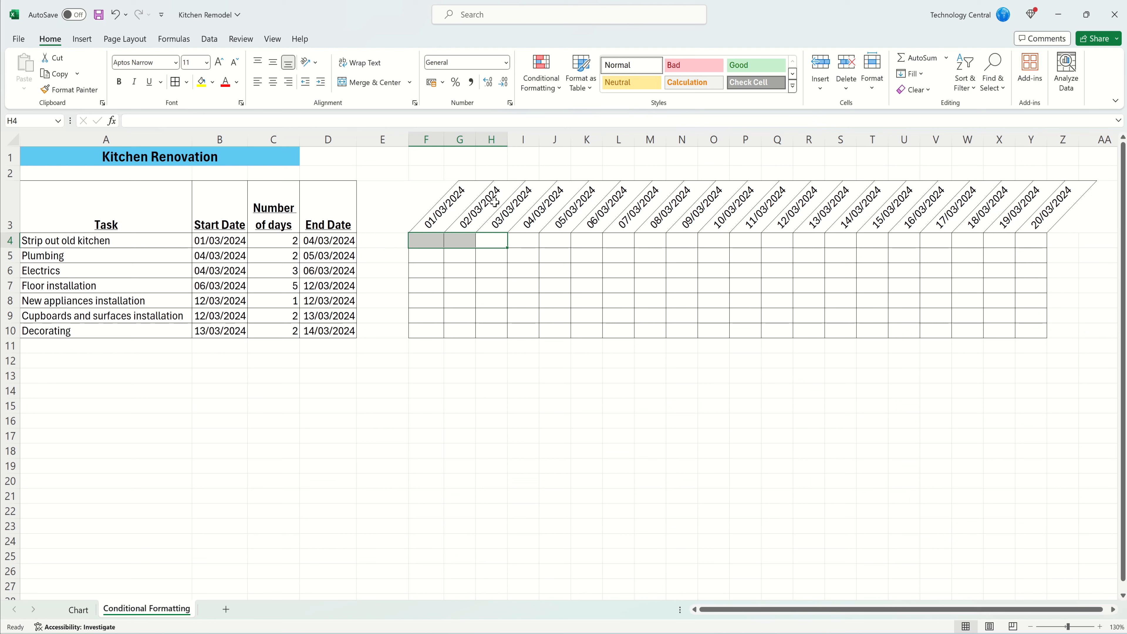
left_click_drag(466, 330, 495, 237)
left_click(425, 244)
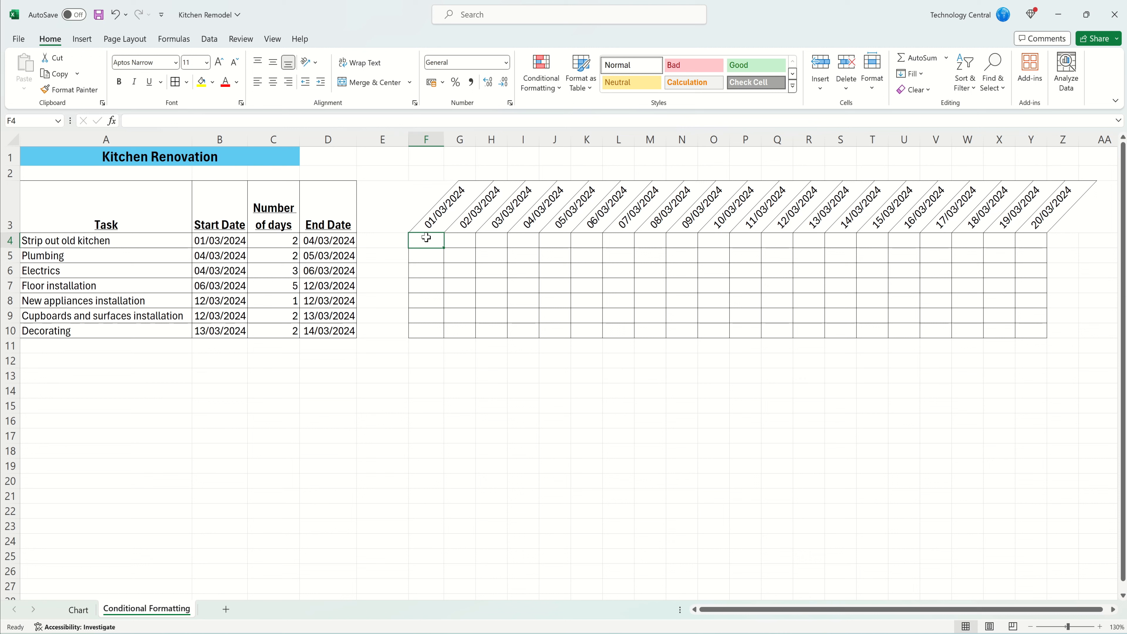
Start a new conditional formatting rule for F4:Y10 that uses a formula to determine which cells to format
left_click_drag(426, 238, 1035, 327)
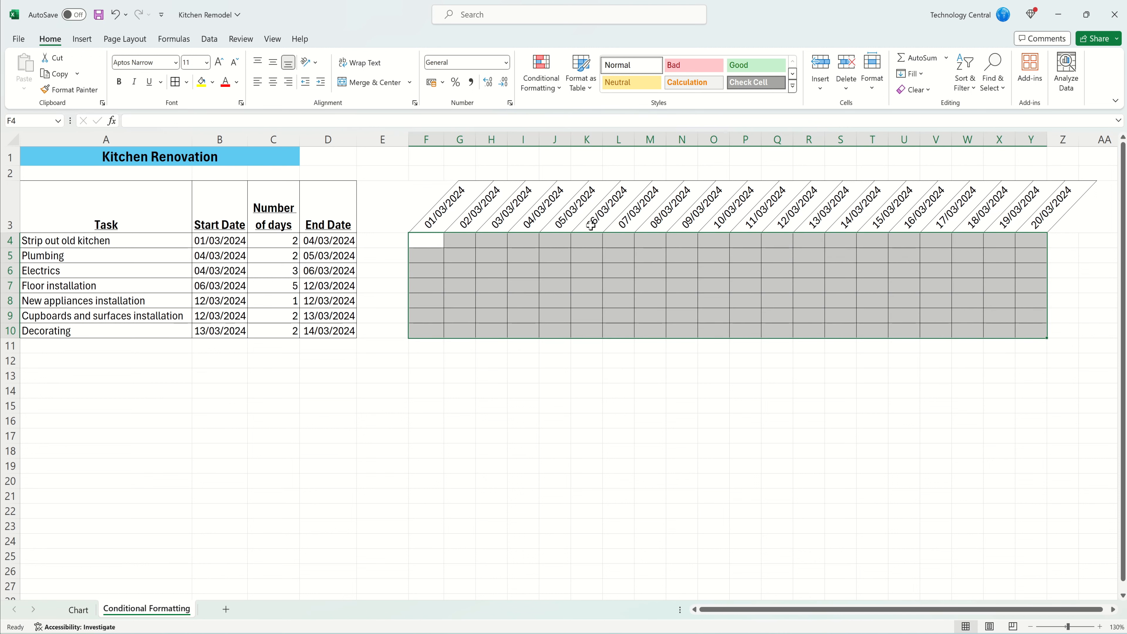
left_click(558, 89)
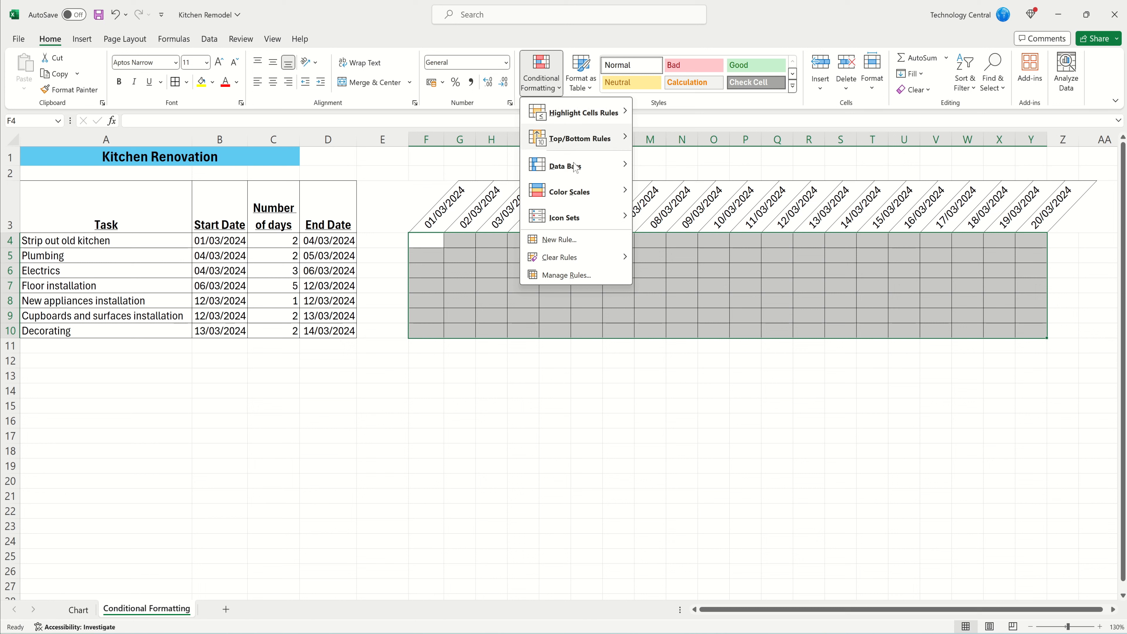
left_click(571, 279)
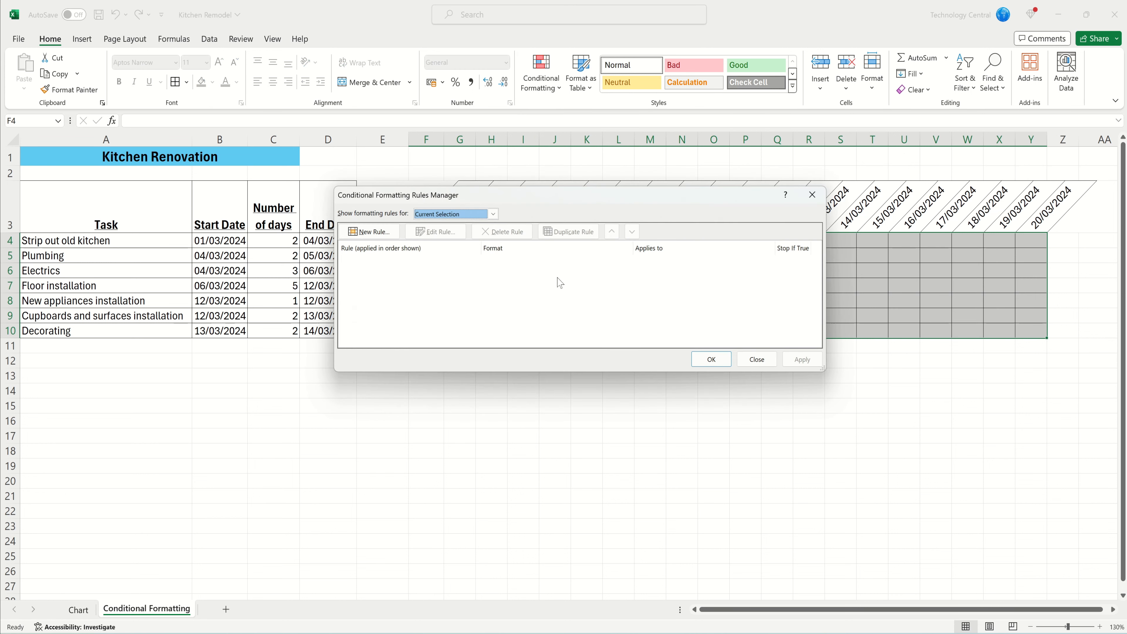
left_click(379, 231)
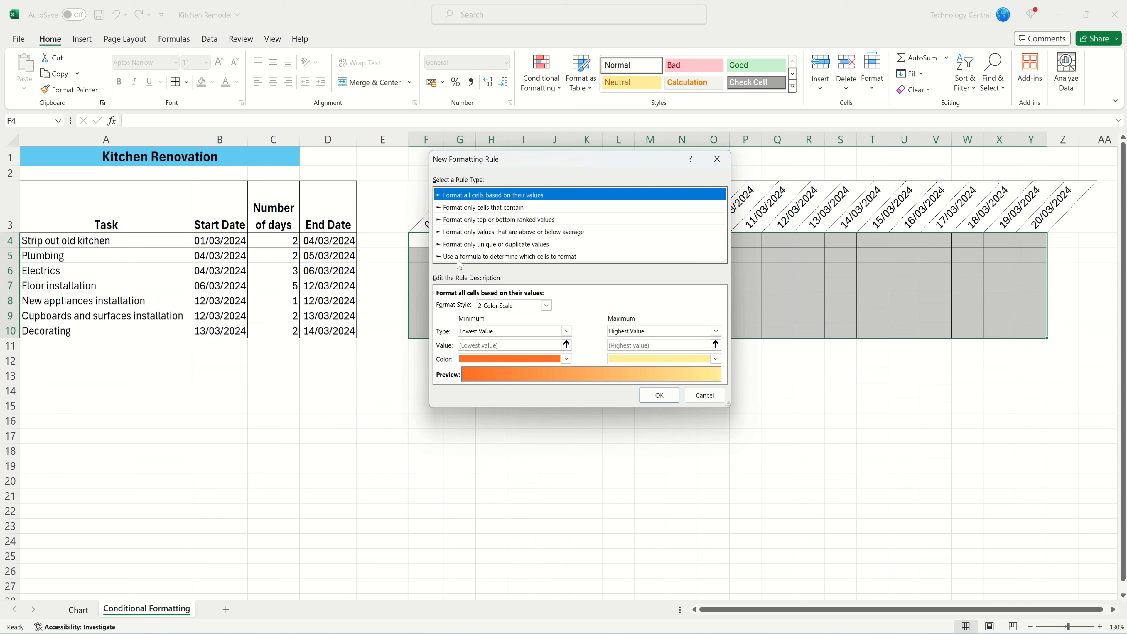
left_click(459, 257)
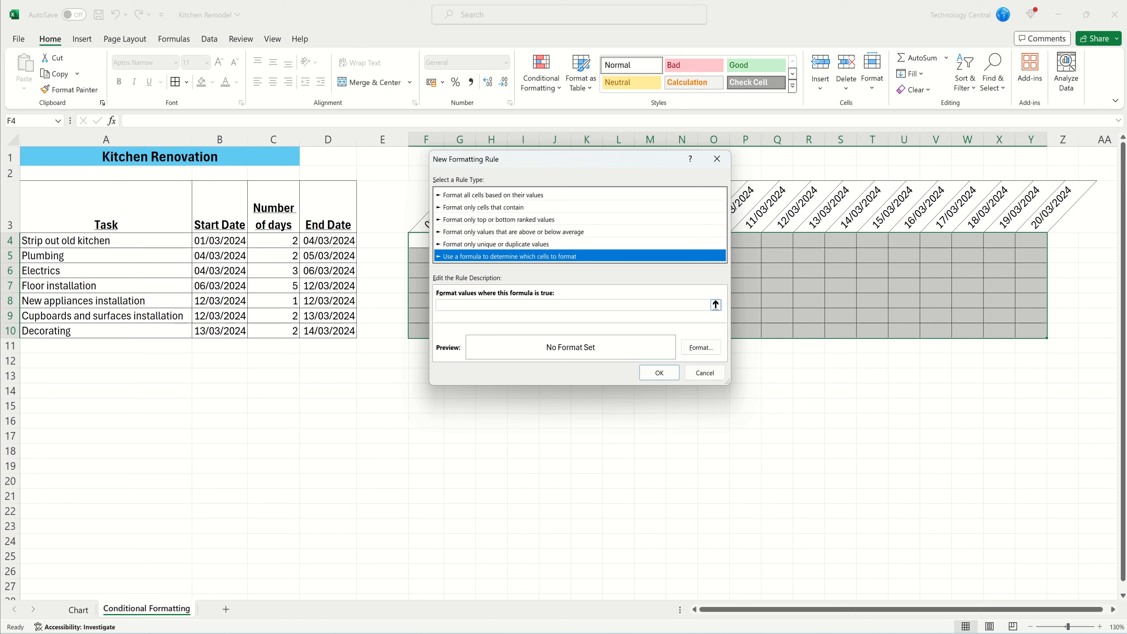
Begin the rule's formula with an AND function whose first condition compares the timeline date with the start date: =AND(F$3>=$B4,
left_click(716, 304)
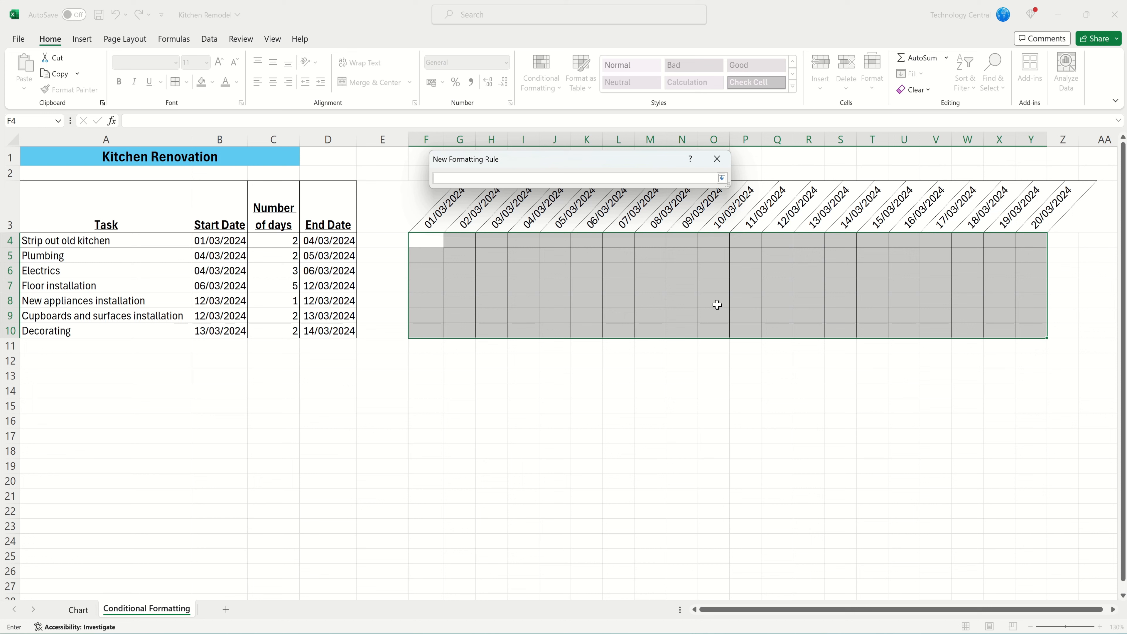
type("=AND(")
left_click(435, 217)
type(">=")
left_click(230, 242)
left_click(453, 178)
key("BackSpace")
key("F4")
key("Right")
Complete the rule's formula with the end date condition so it reads =AND(F$3>=$B4,F$3<=$D4)
left_click(436, 225)
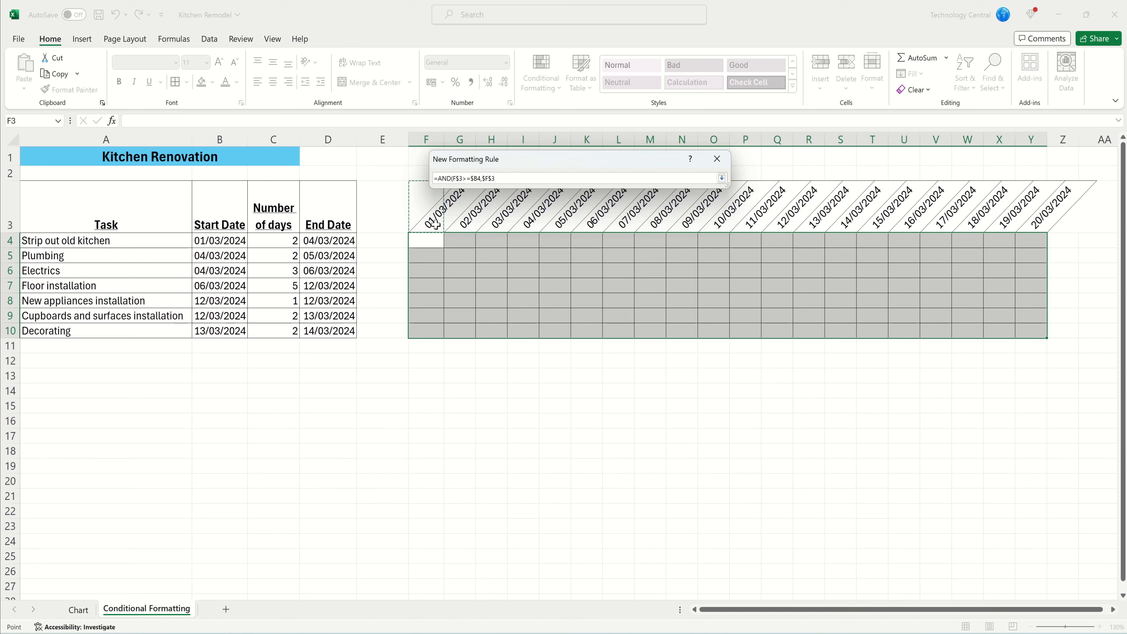
key("F4")
type("<")
left_click(345, 241)
key("F4")
key("F4")
key("Return")
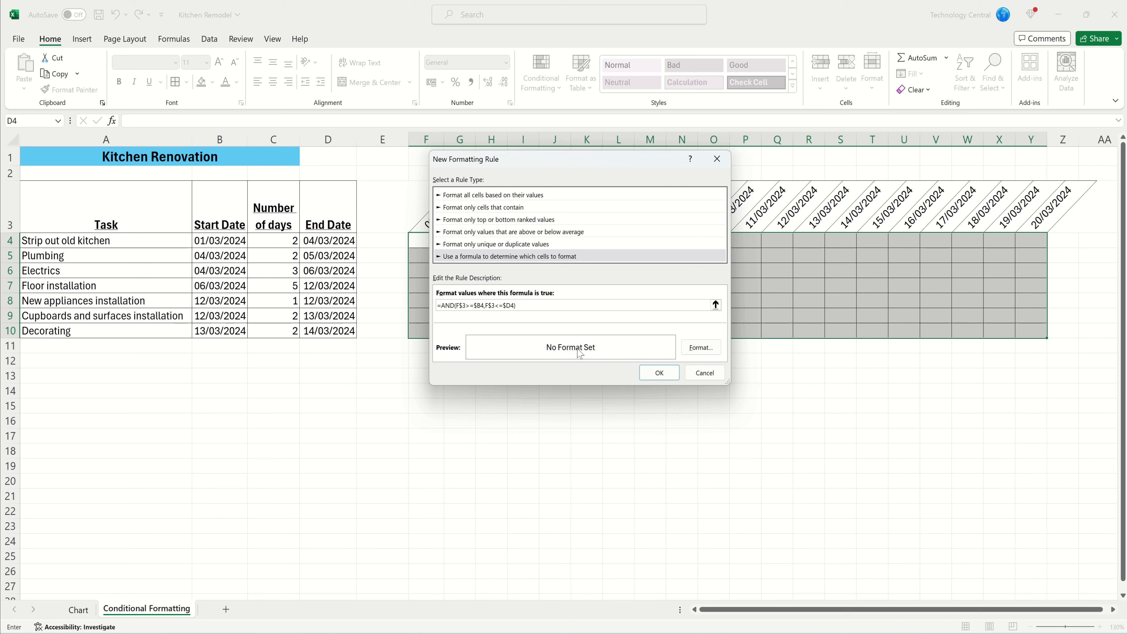
Give the rule a light green background fill, apply it to the timeline grid and deselect the range
left_click(700, 354)
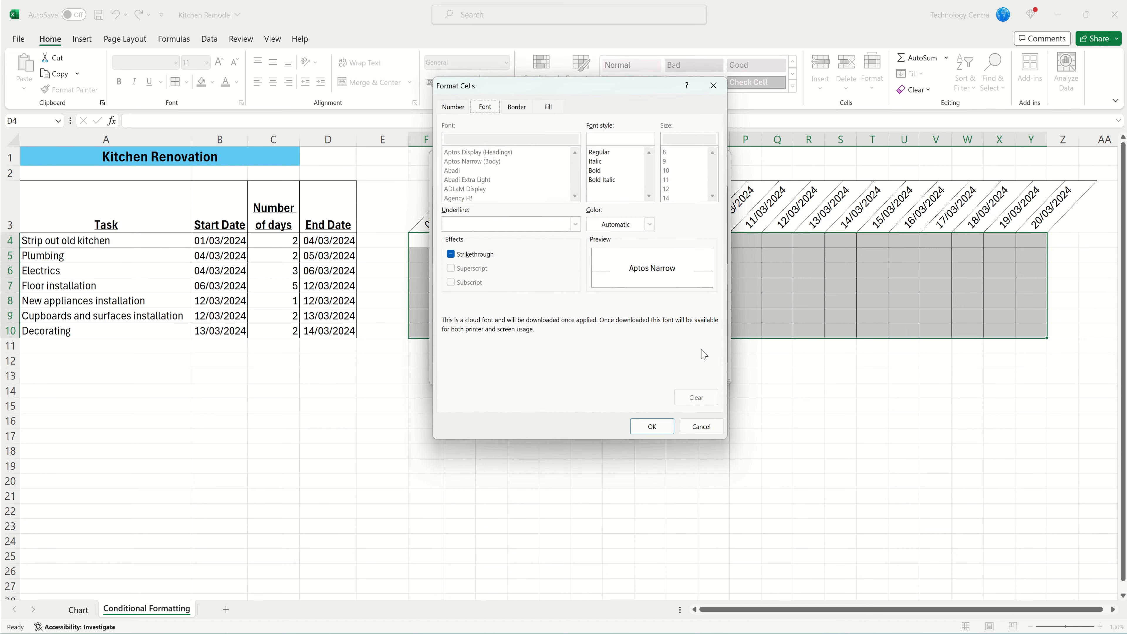
left_click(549, 107)
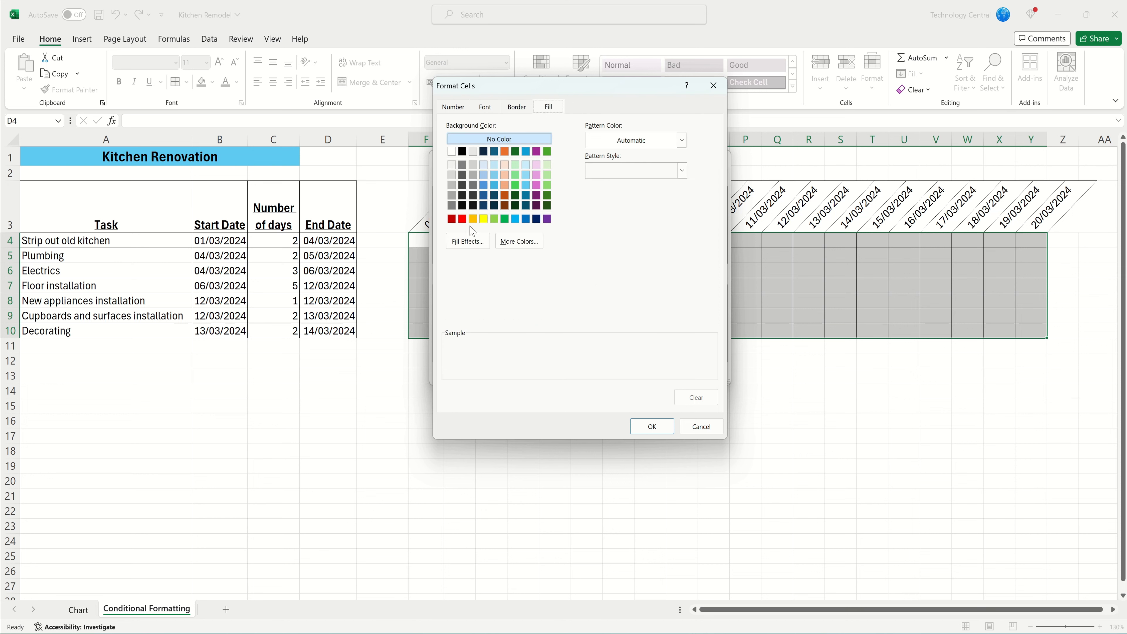
left_click(494, 219)
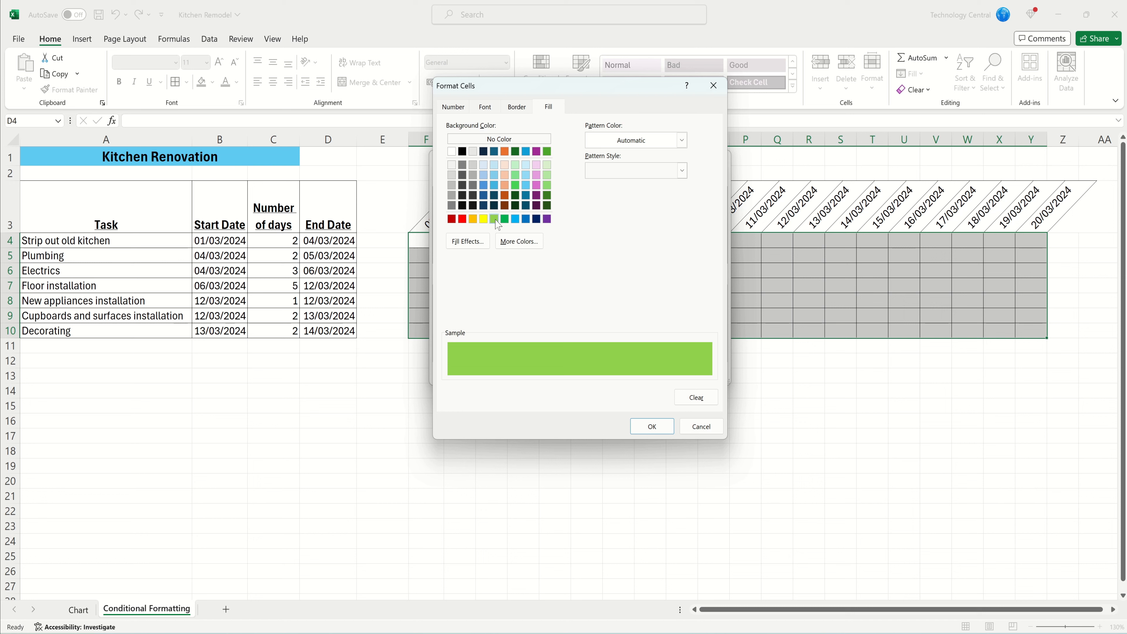
left_click(650, 427)
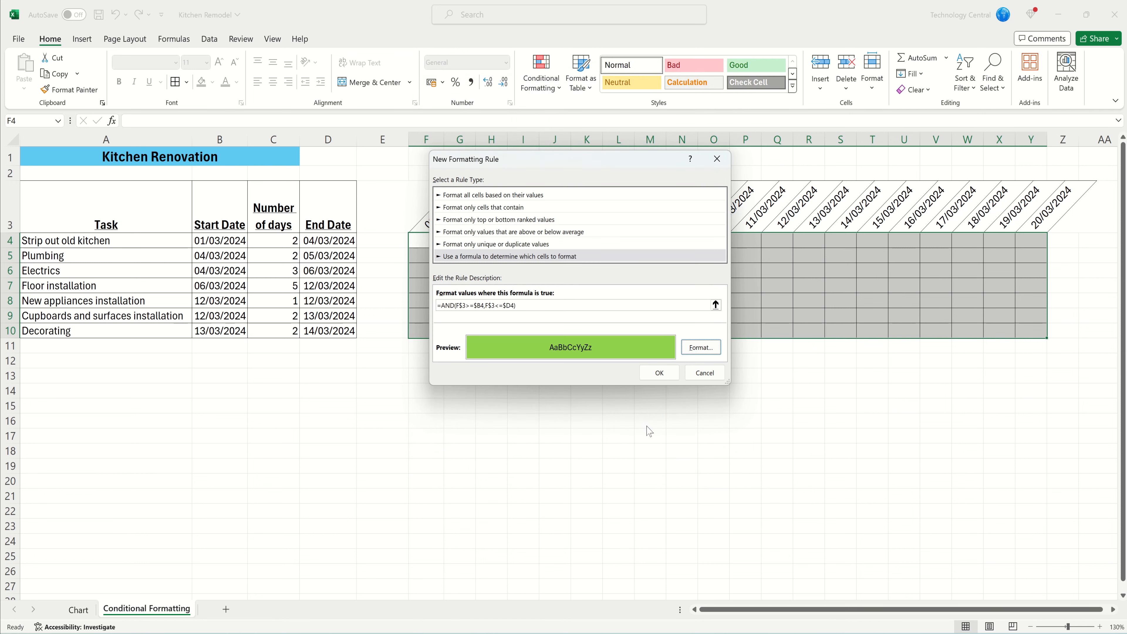
left_click(660, 373)
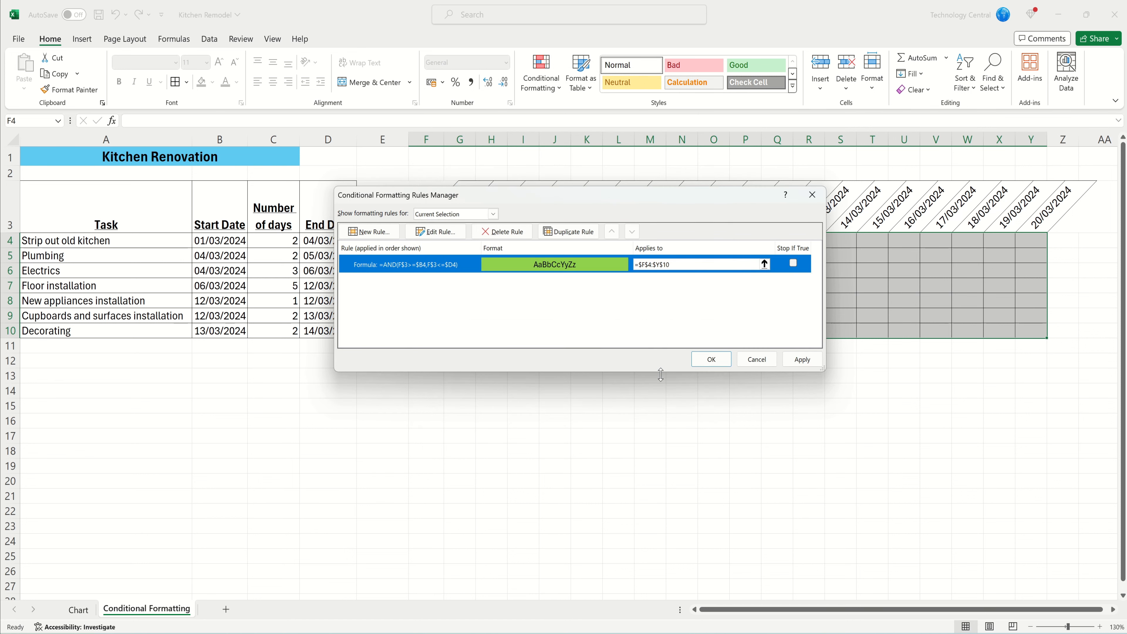
left_click(804, 362)
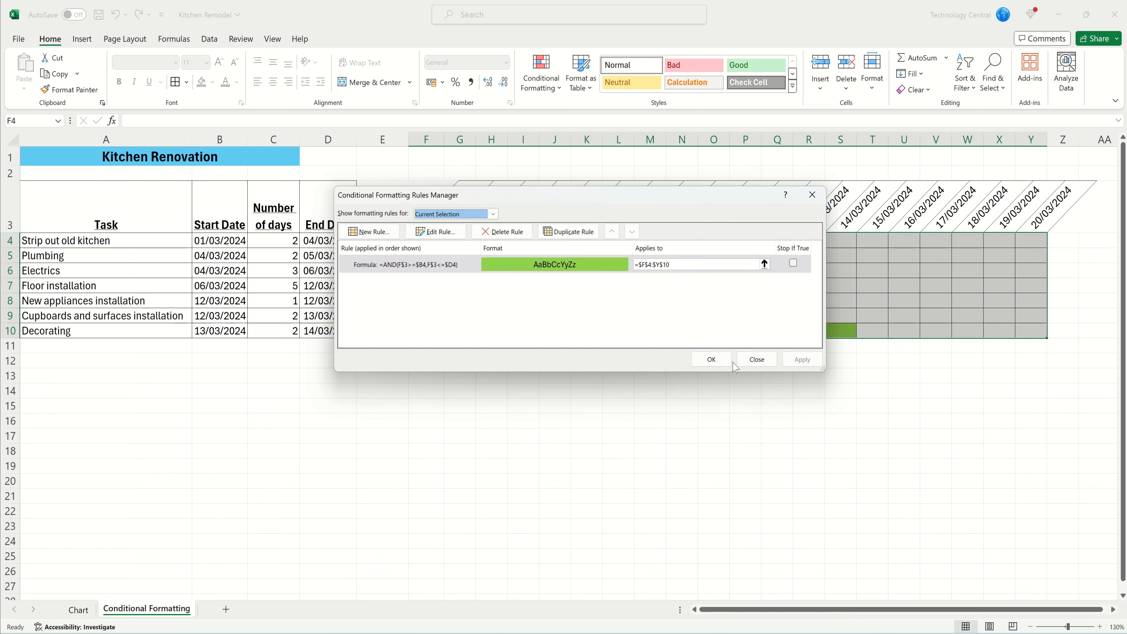
left_click(711, 360)
left_click(652, 362)
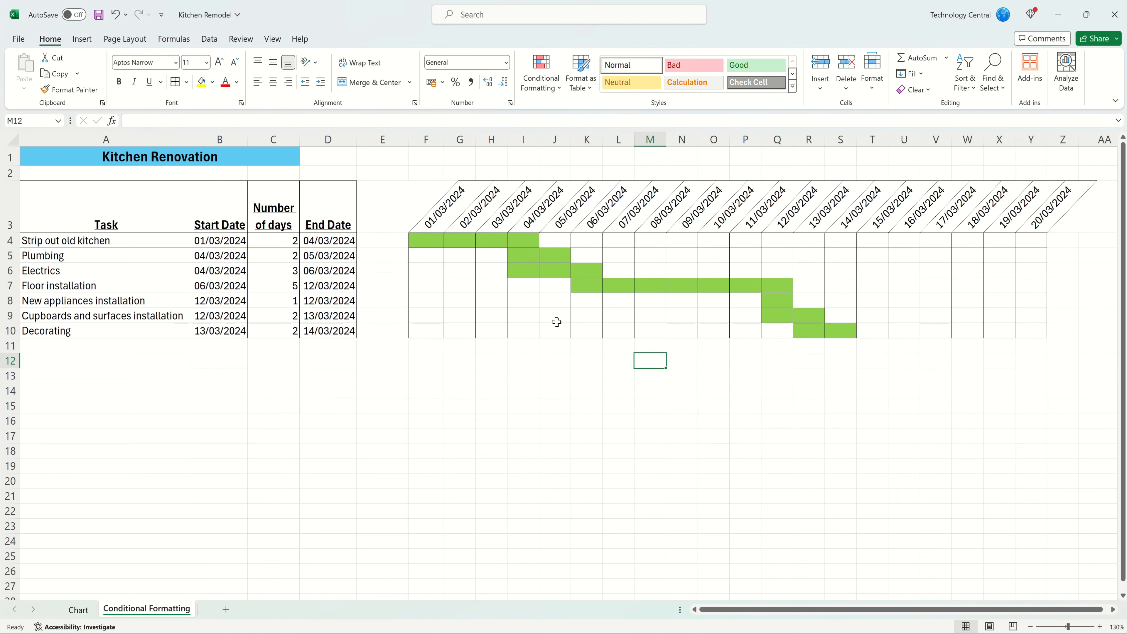
left_click_drag(432, 239, 841, 331)
left_click(791, 371)
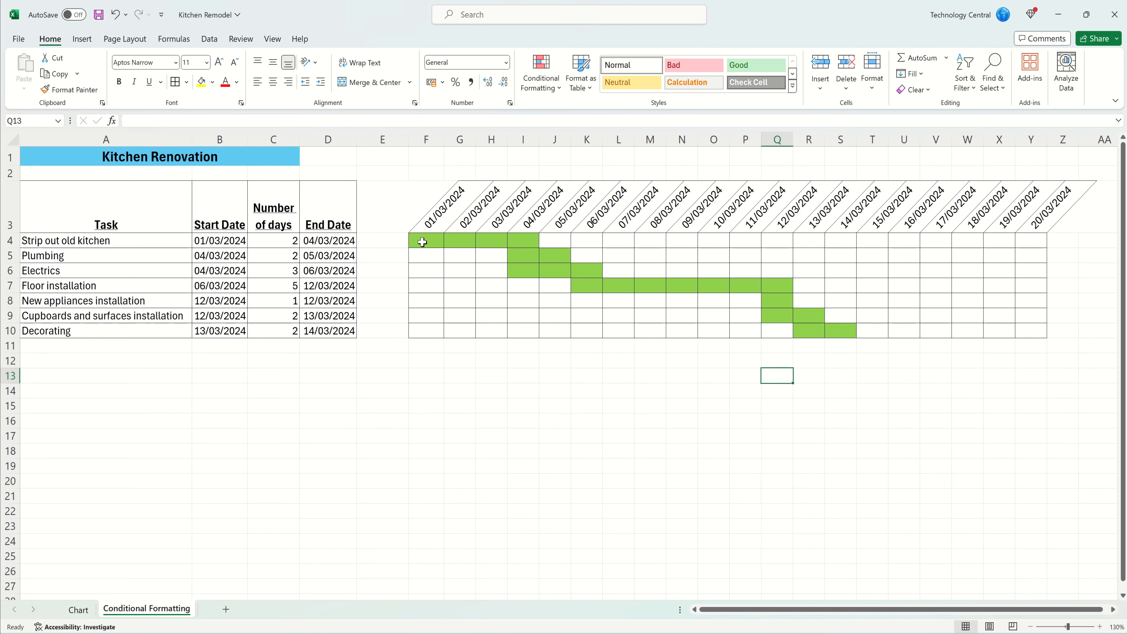
Add a second formula-based conditional formatting rule for the timeline grid F4:Y10
left_click_drag(422, 242, 1028, 327)
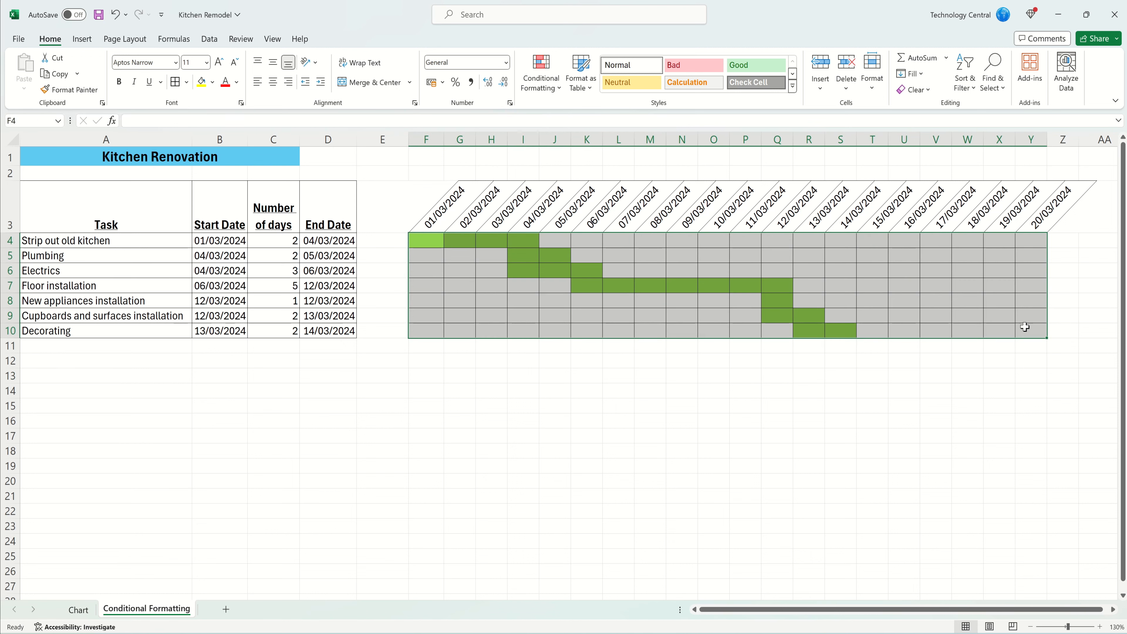
left_click(557, 91)
left_click(583, 279)
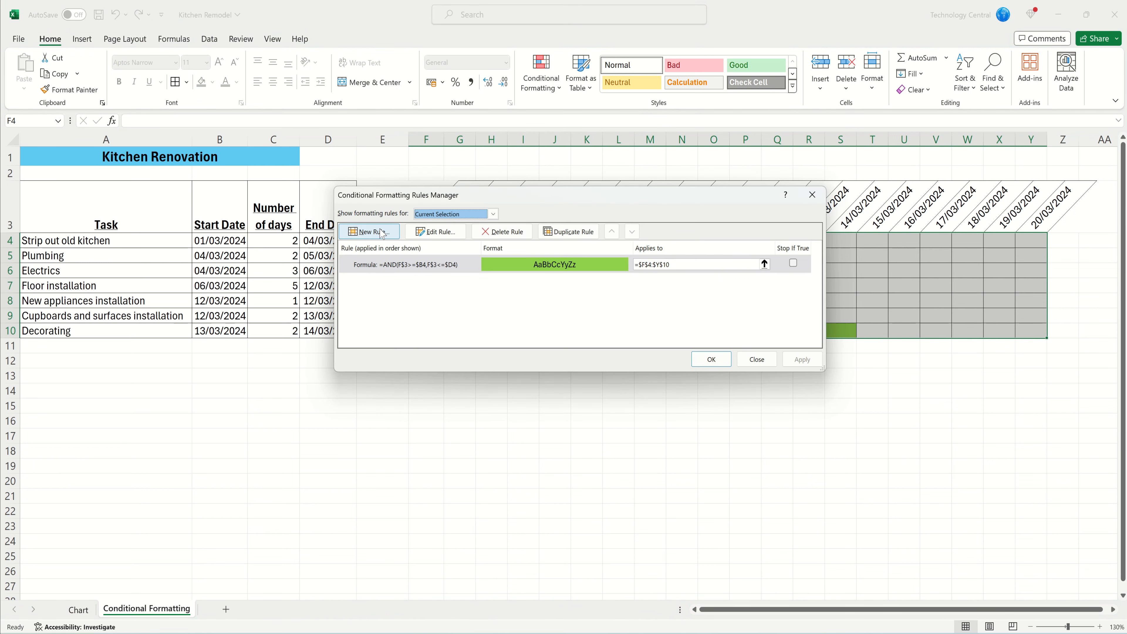
left_click(381, 233)
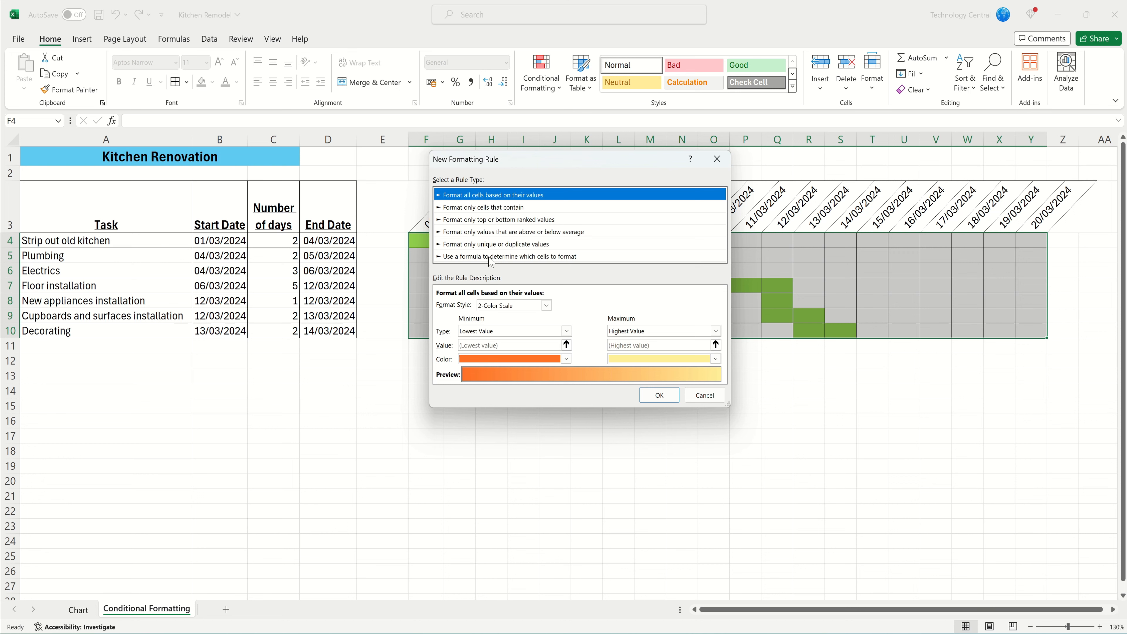
left_click(490, 256)
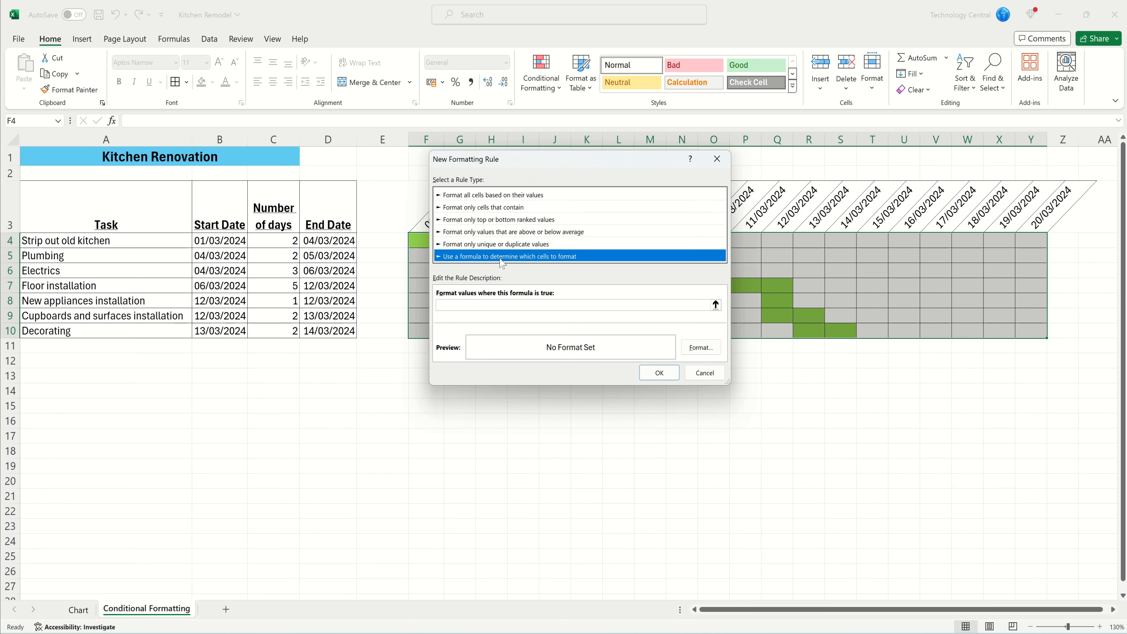
Enter =WEEKDAY(F$3,2)>5 as the second rule's formula to pick out weekend dates
left_click(716, 305)
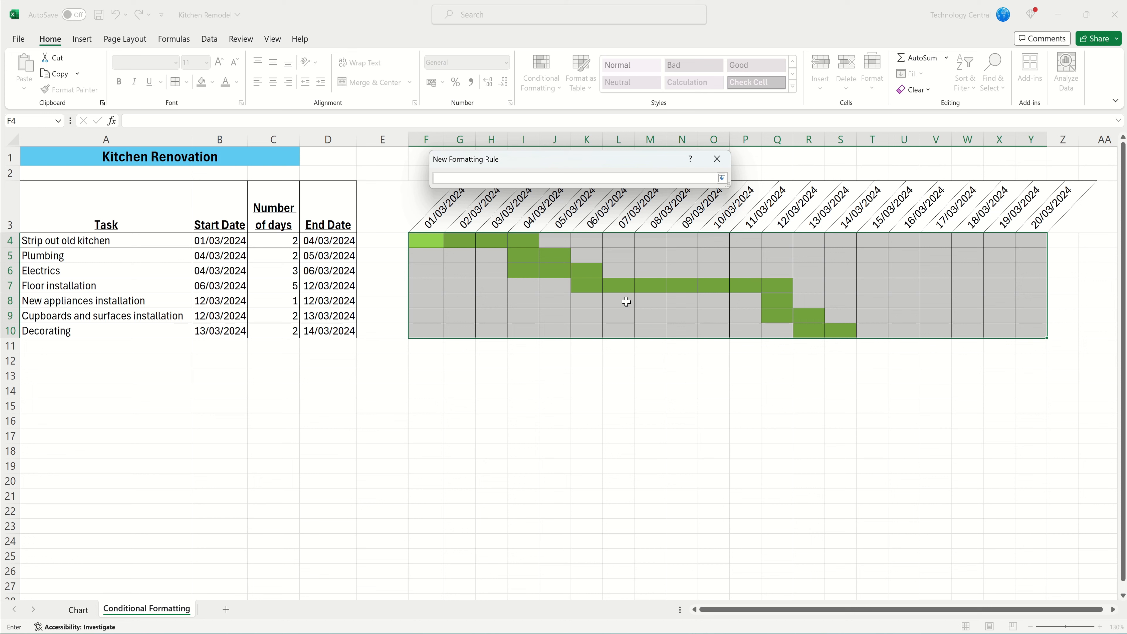
type("=WEE")
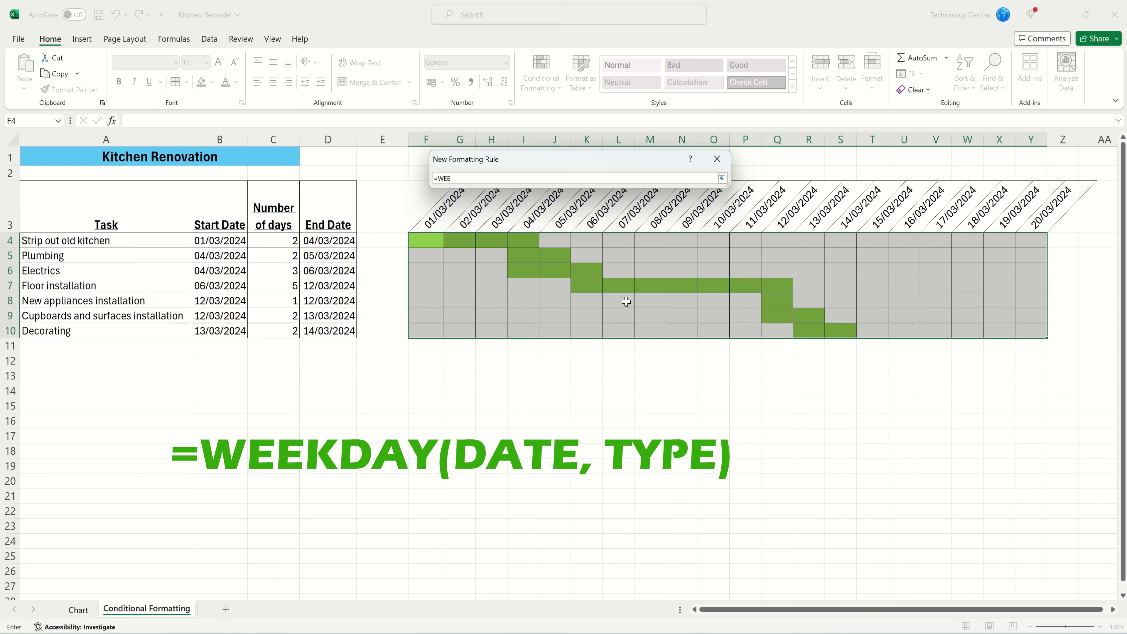
type("KDAY(")
left_click(433, 221)
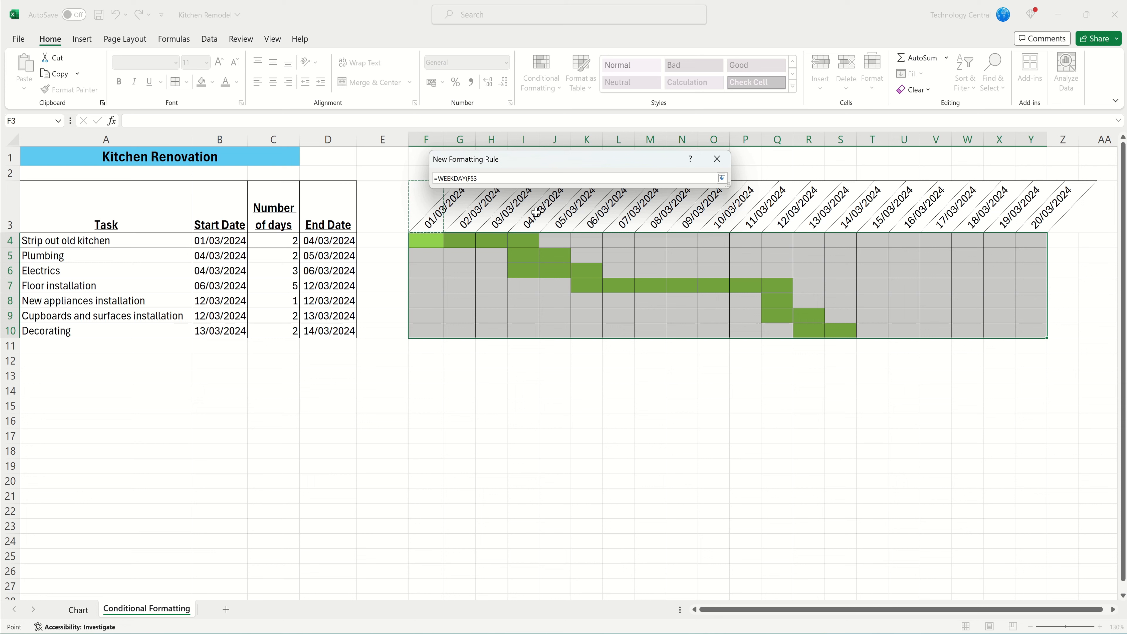
type(",")
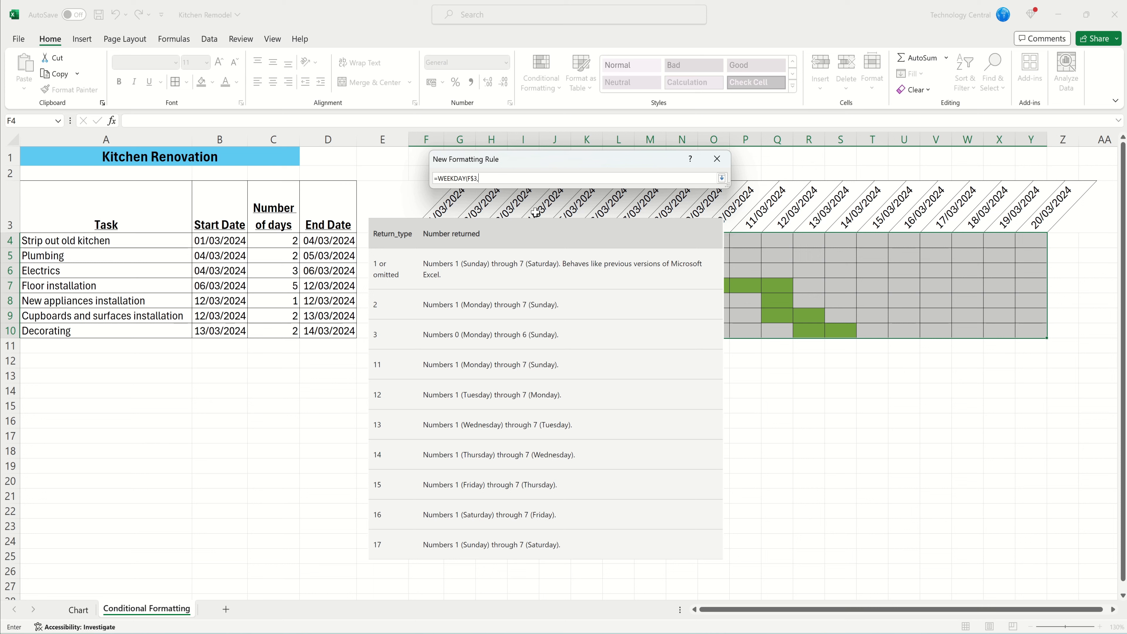
type("2")
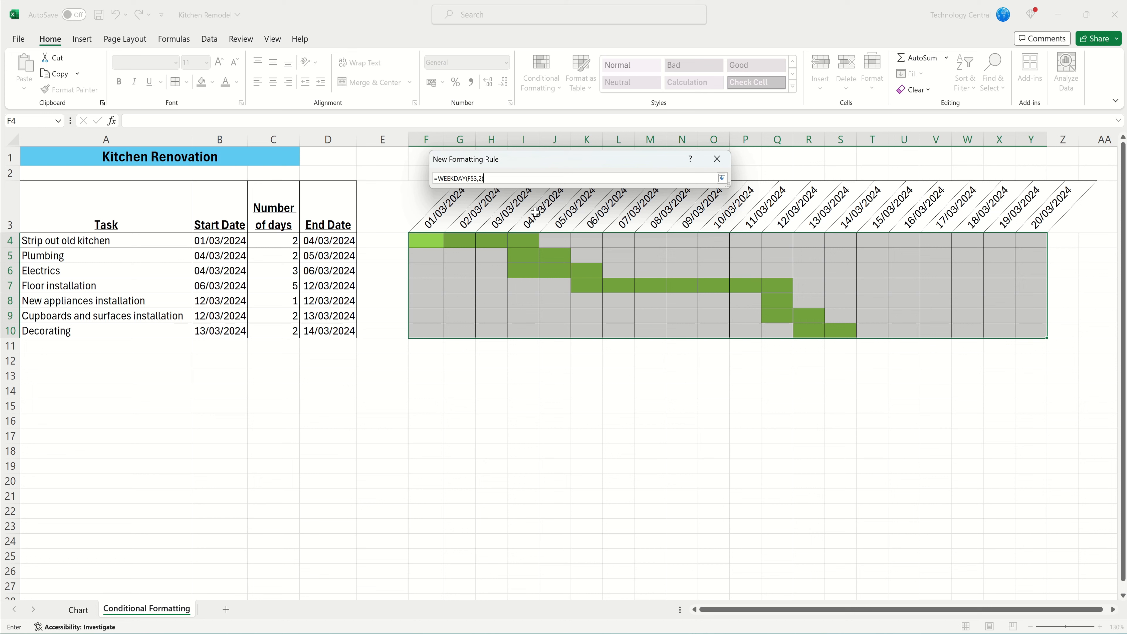
type(">5")
key("Return")
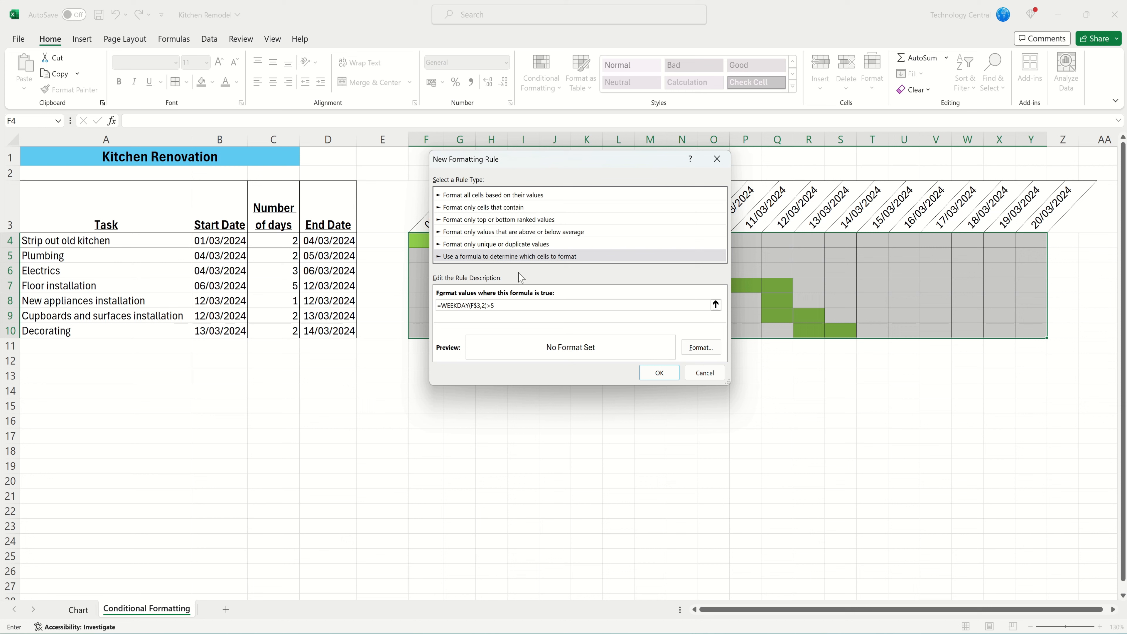
Give the weekend rule a pattern fill in grey with the thin reverse diagonal stripe style
left_click(691, 350)
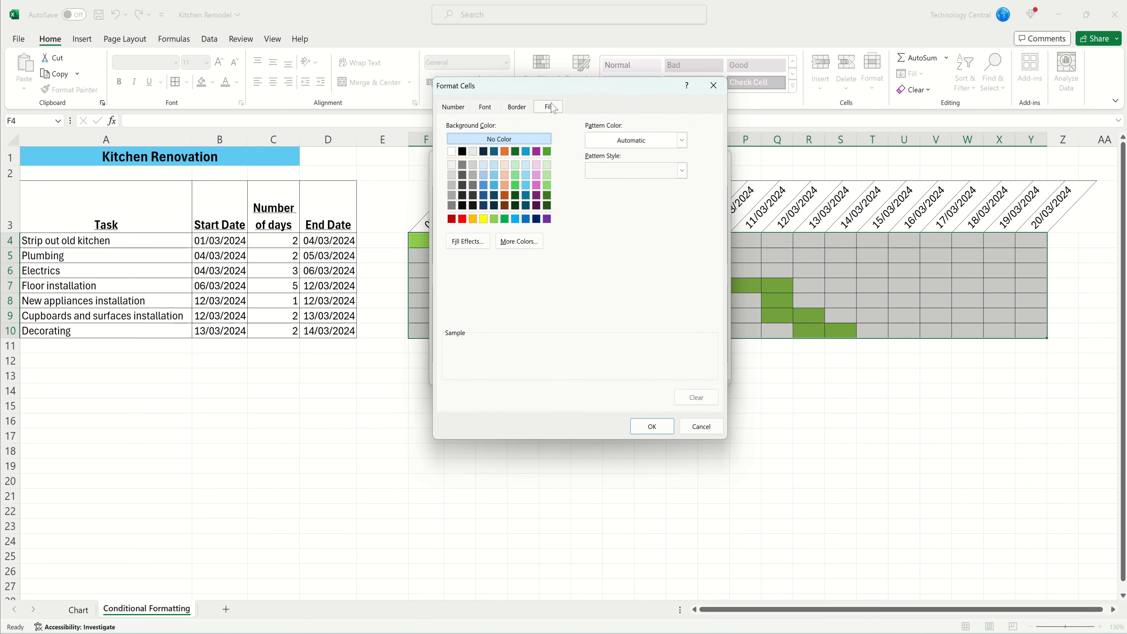
left_click(672, 147)
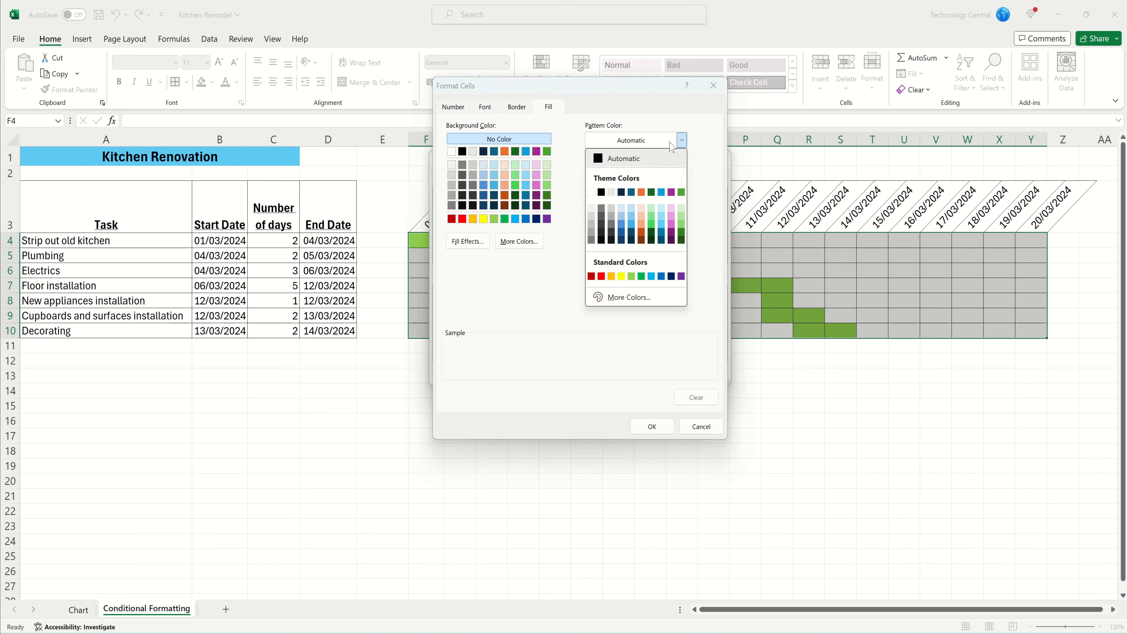
left_click(613, 217)
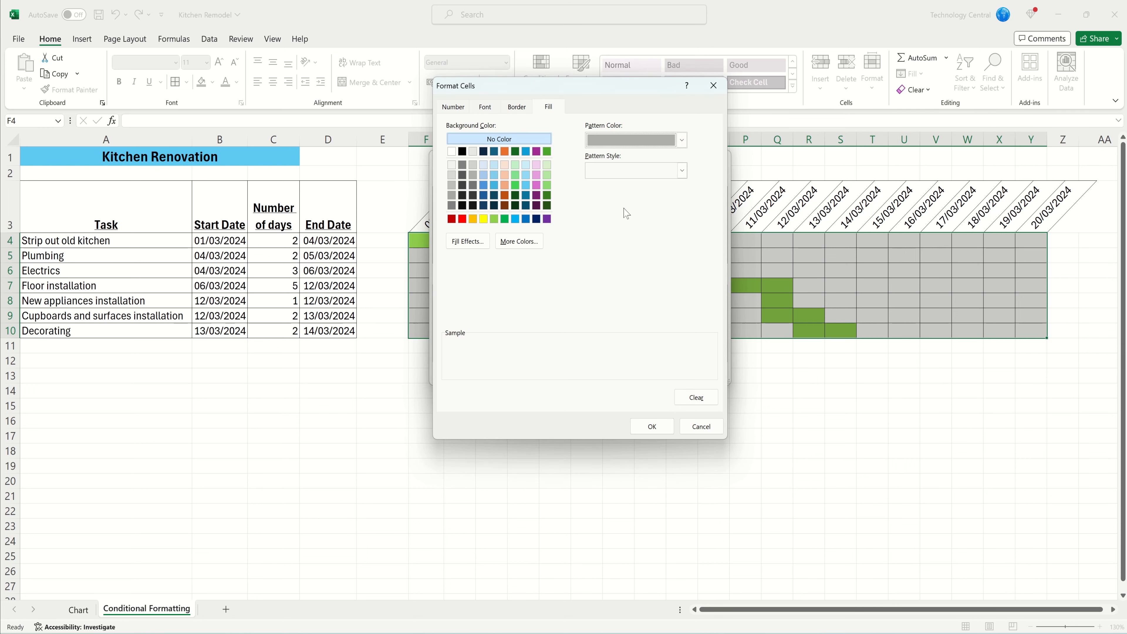
left_click(681, 170)
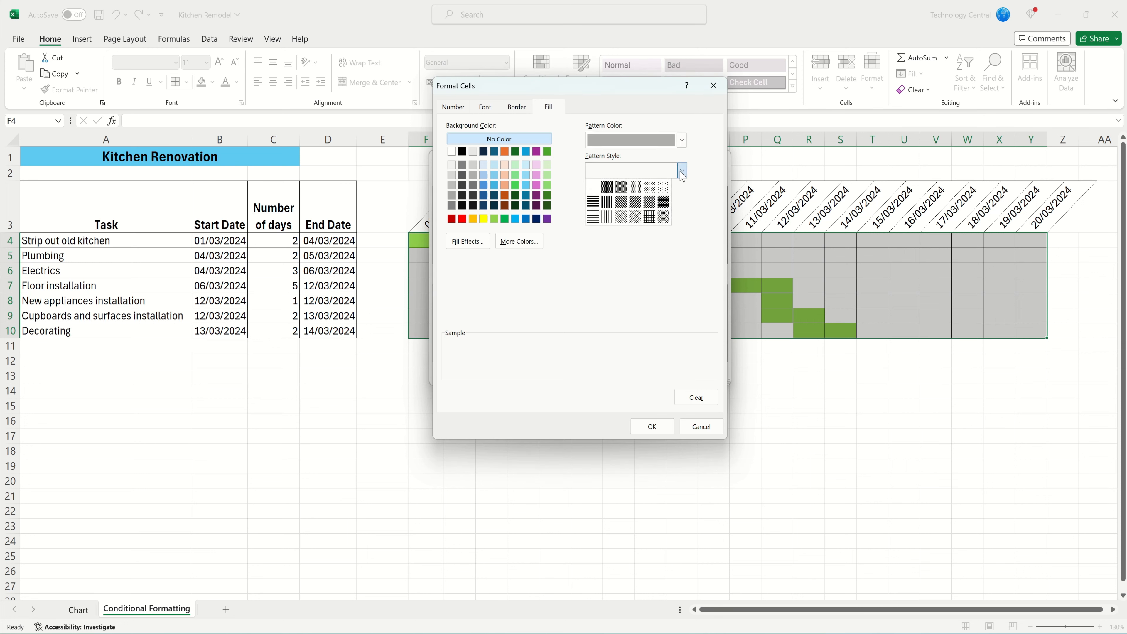
left_click(622, 217)
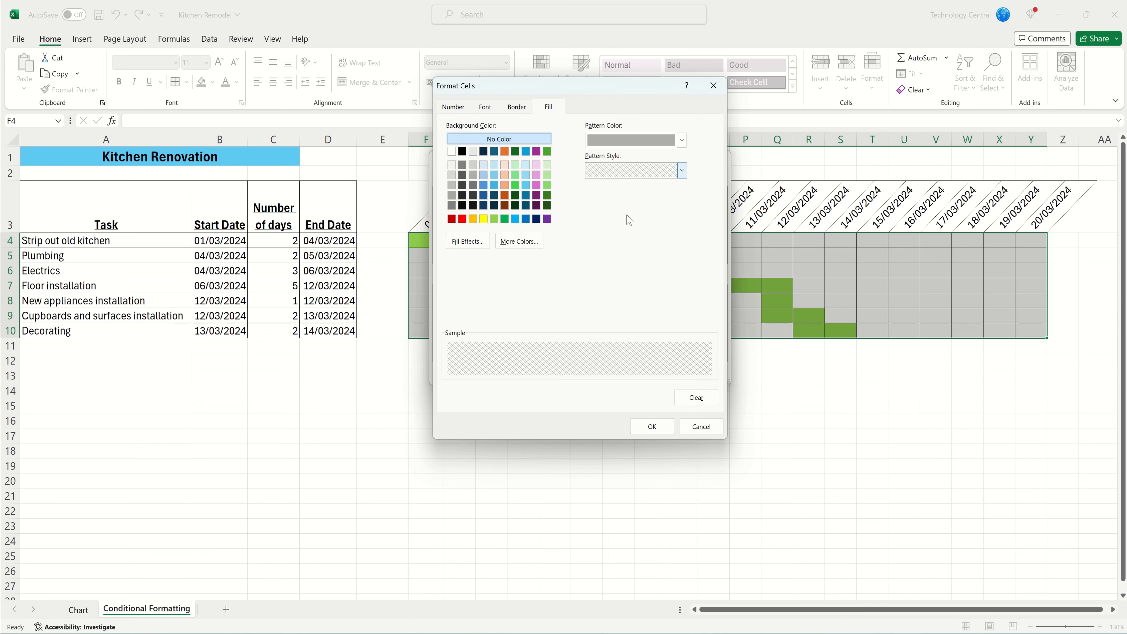
left_click(652, 431)
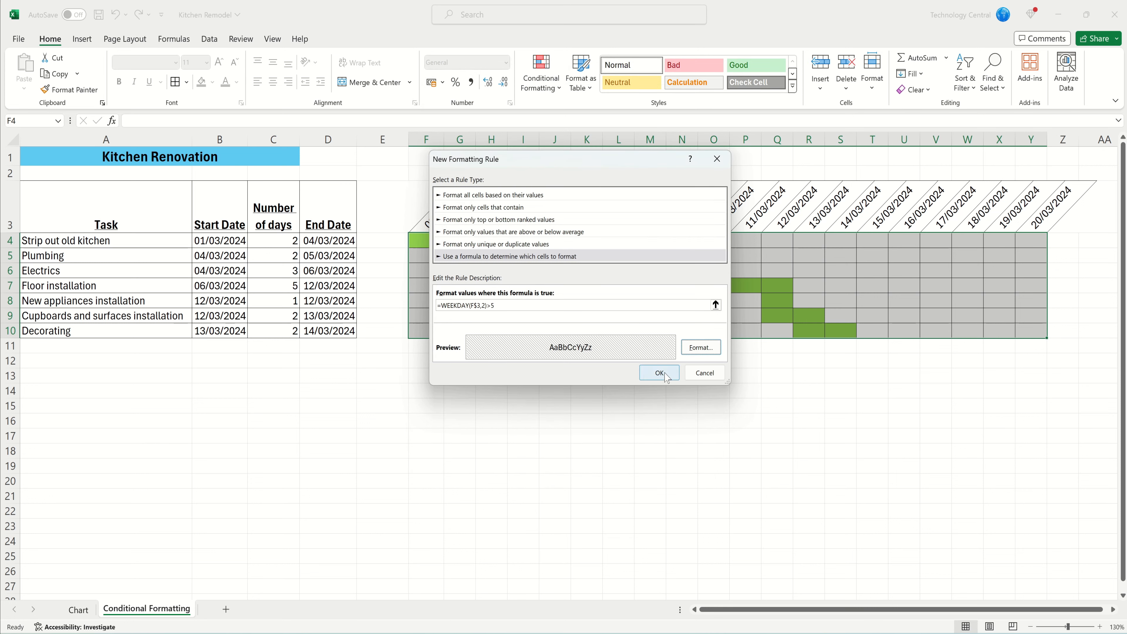
Save the weekend rule, apply it to the timeline grid F4:Y10 and deselect the range
left_click(659, 373)
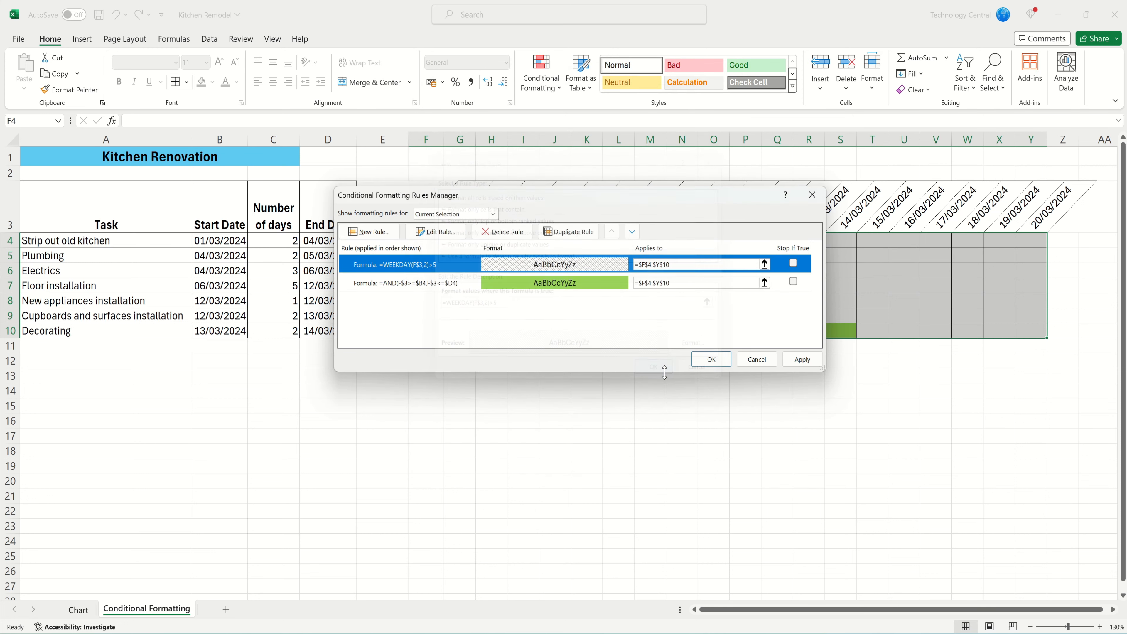
left_click(802, 360)
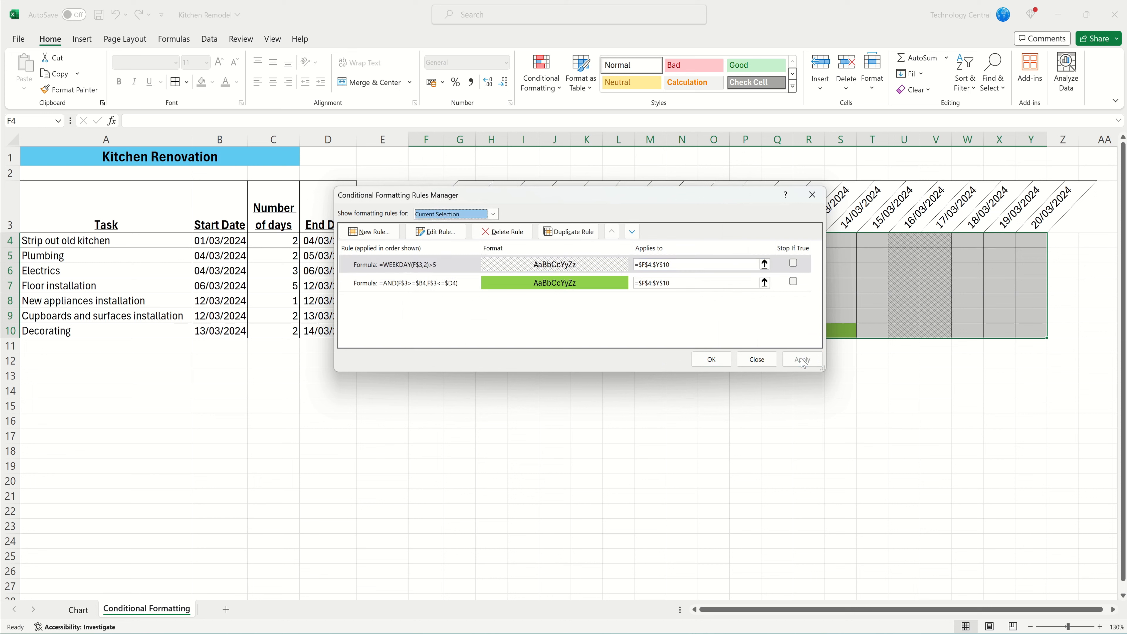
left_click(713, 365)
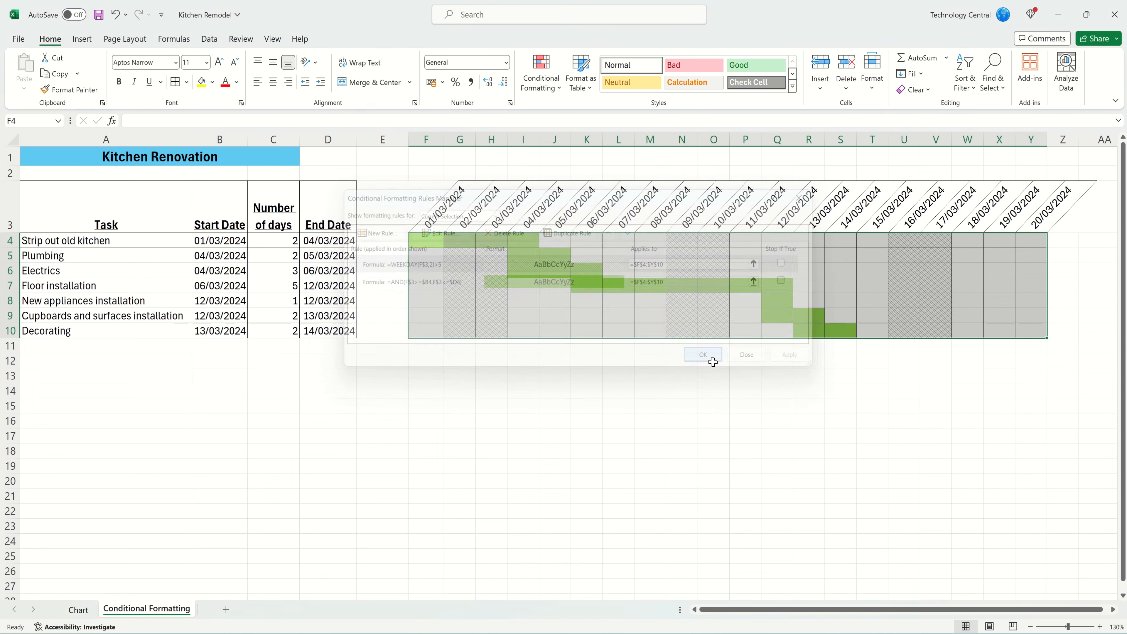
left_click(675, 377)
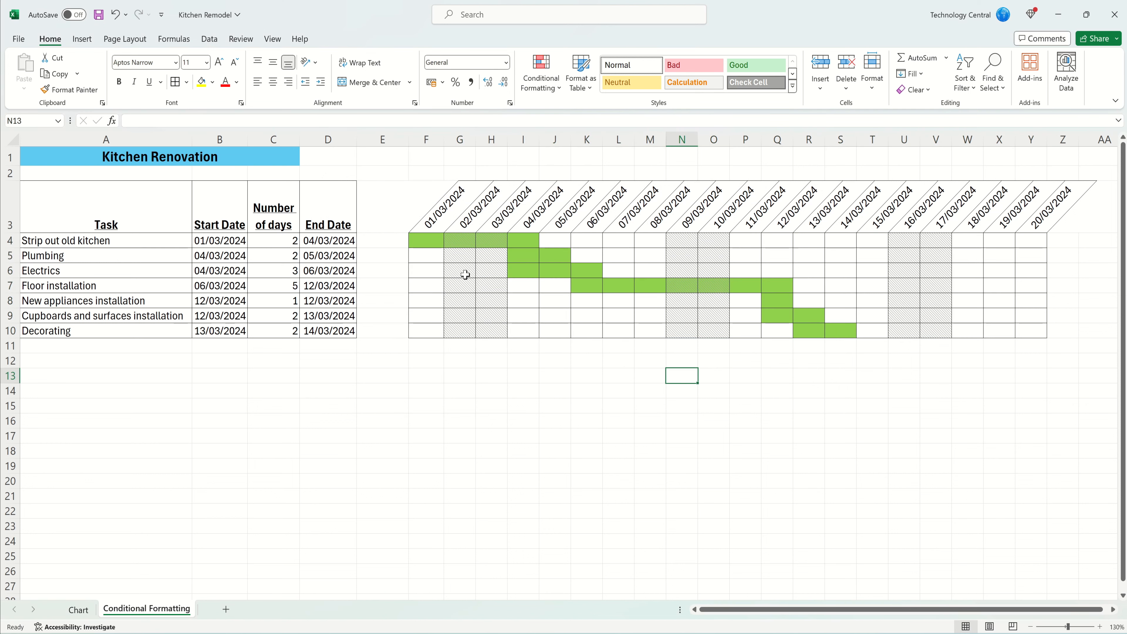
Examine the weekend columns for 02/03–03/03 and 09/03–10/03 in the timeline grid
left_click_drag(457, 242, 489, 325)
left_click_drag(682, 240, 725, 335)
left_click(681, 360)
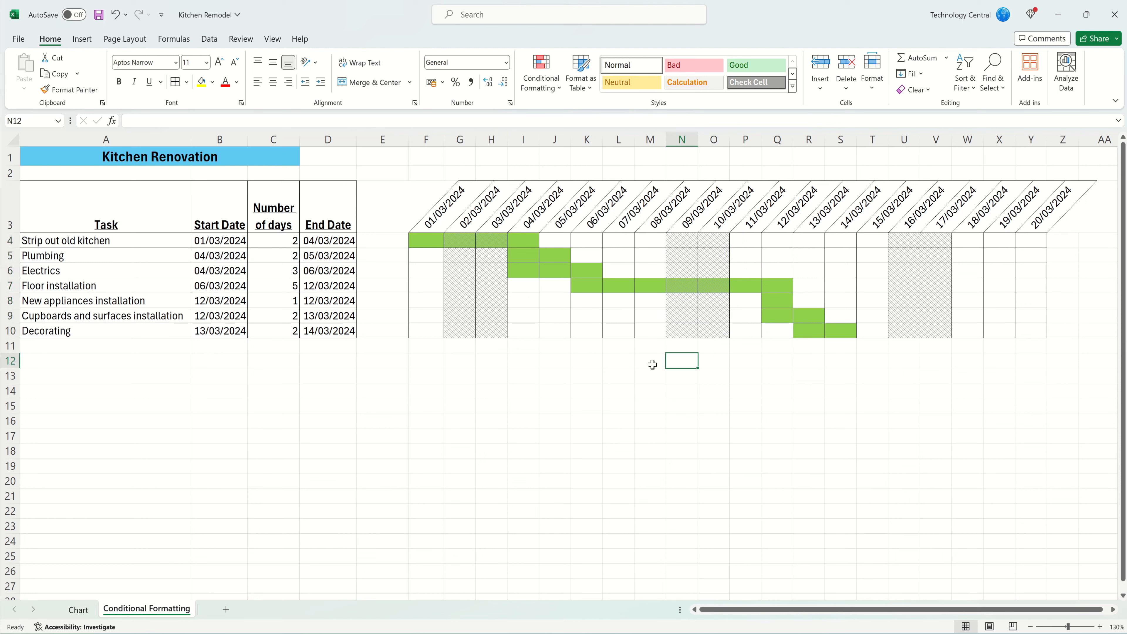